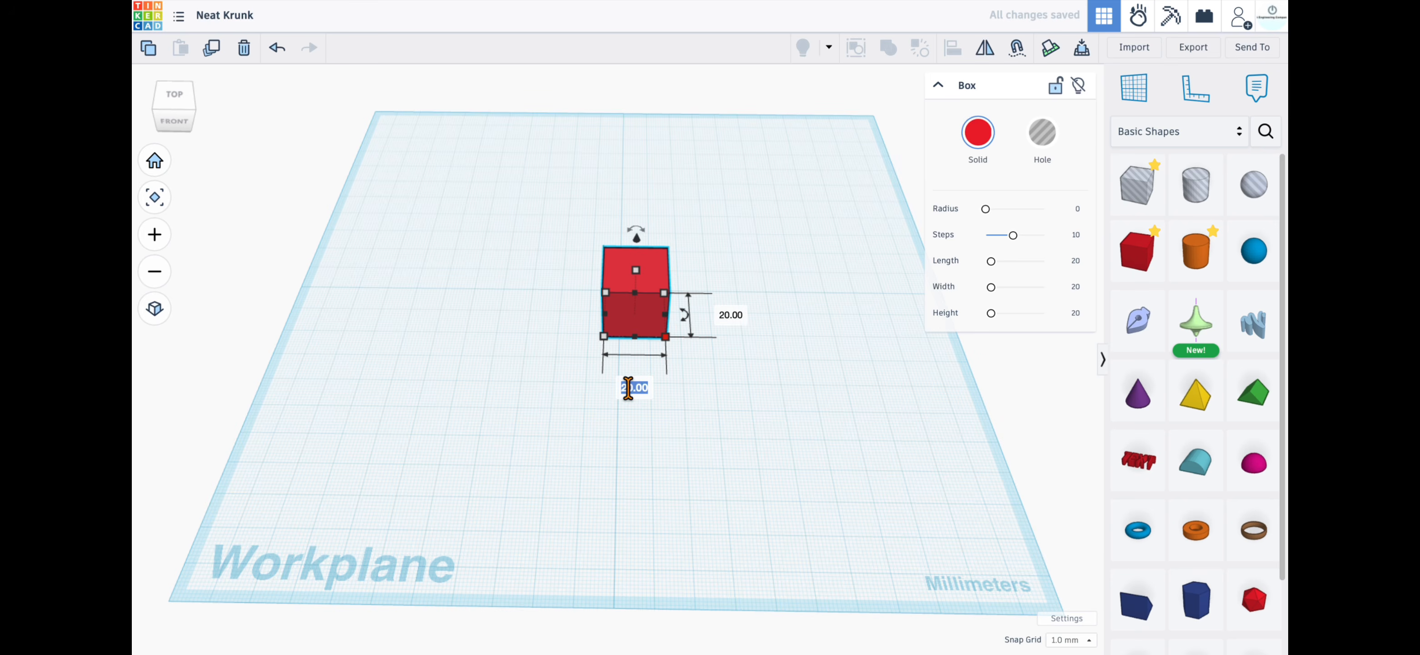
Resize the box to a 16 mm cube by setting its width, length and height to 16 mm
left_click(716, 318)
type("16")
key("Return")
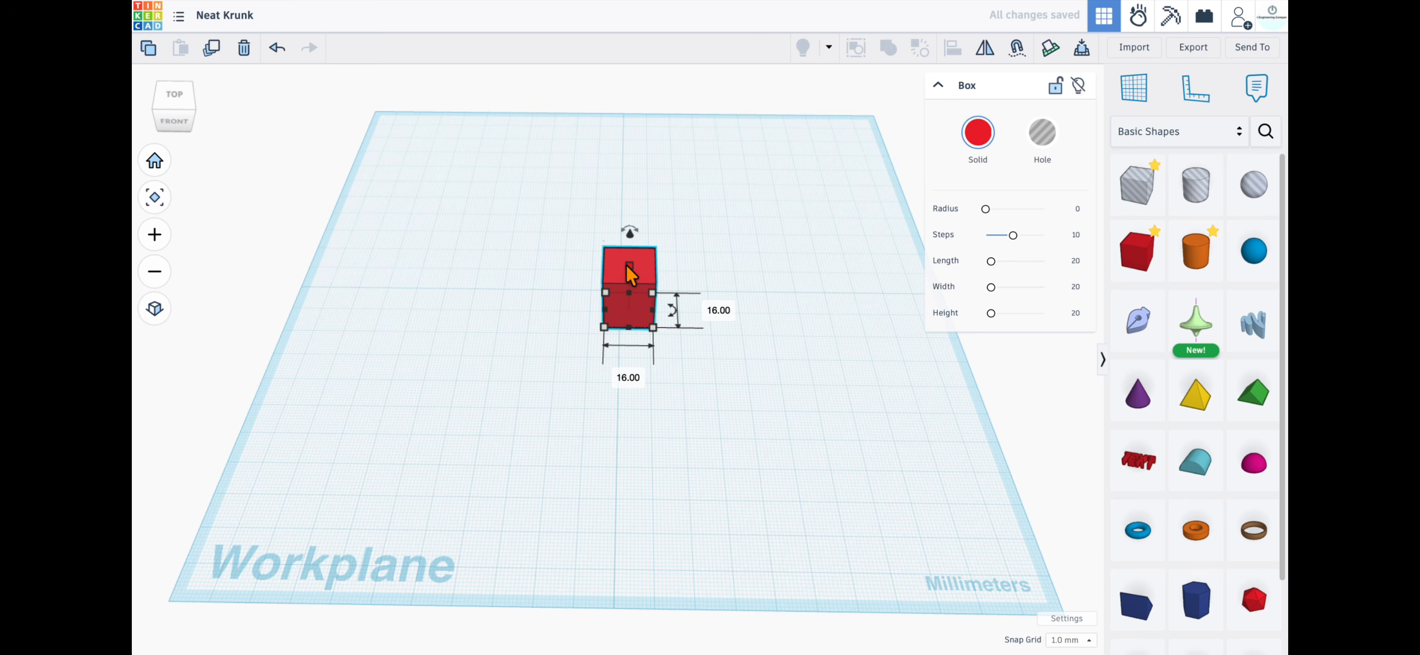
left_click(696, 288)
type("1")
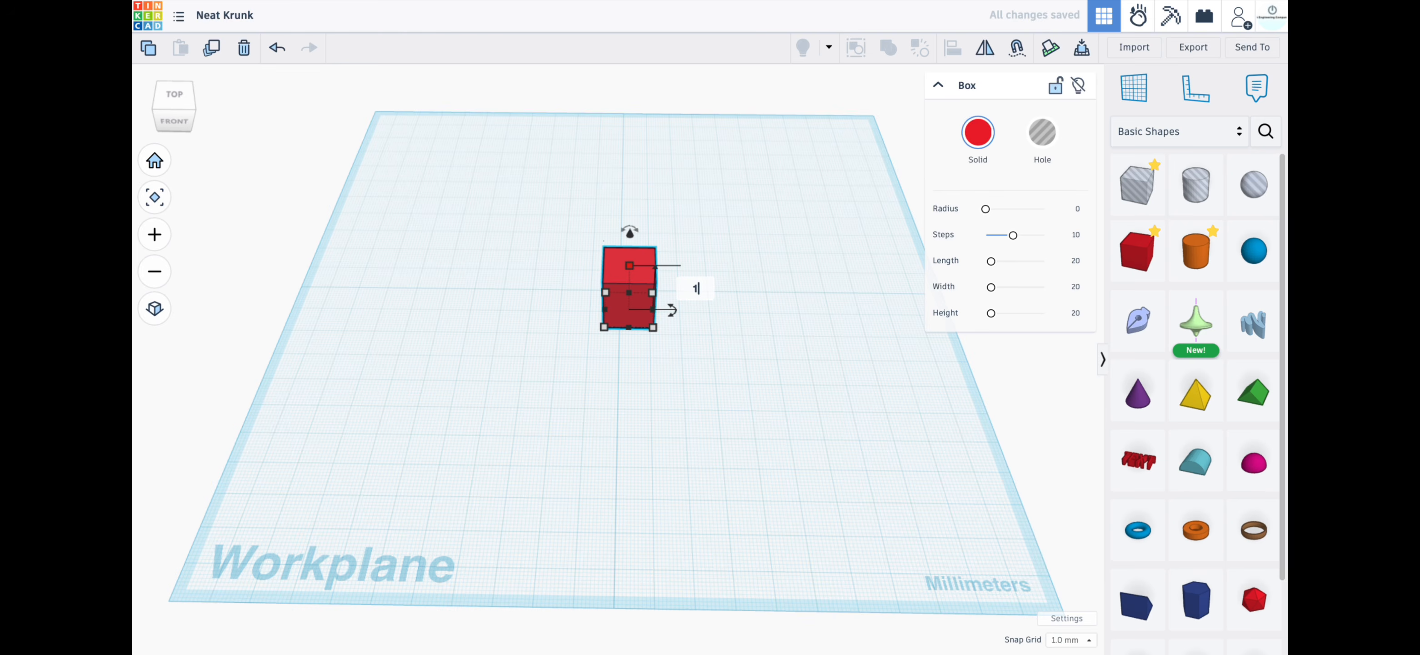
type("6")
key("Return")
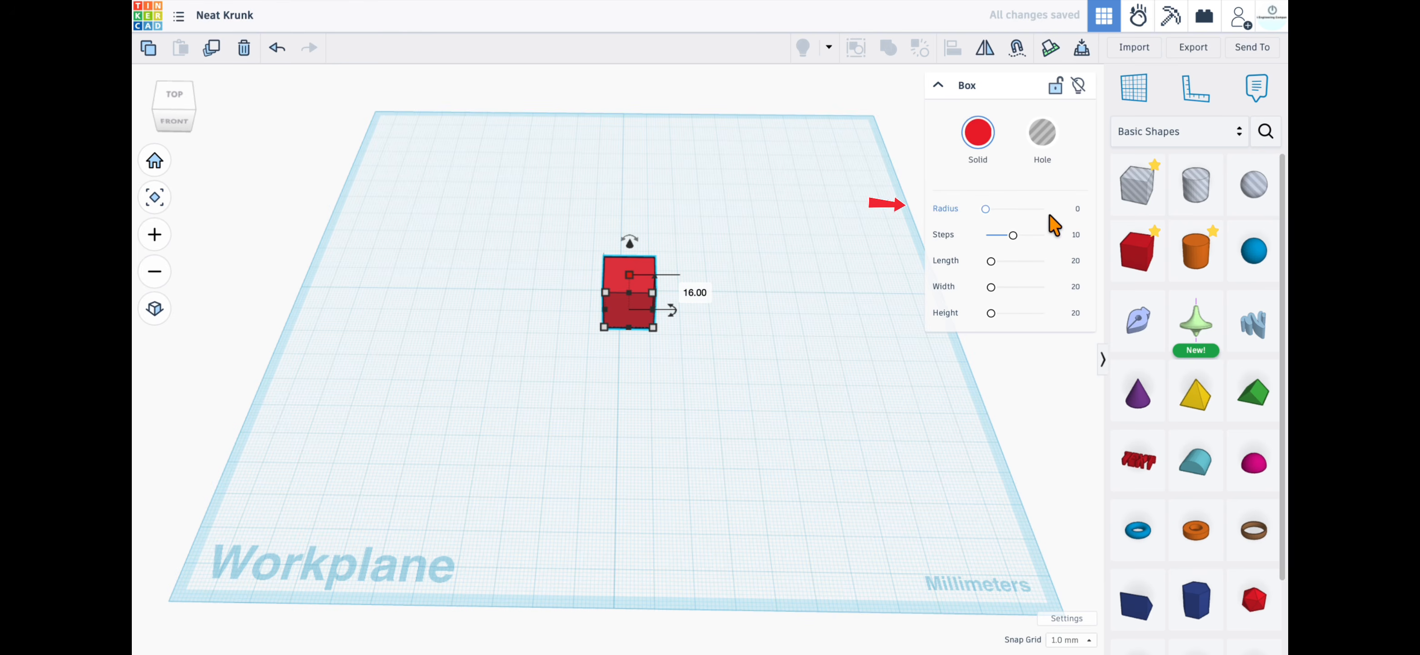
Round the cube's edges with a radius of 1
left_click(1078, 210)
type("1")
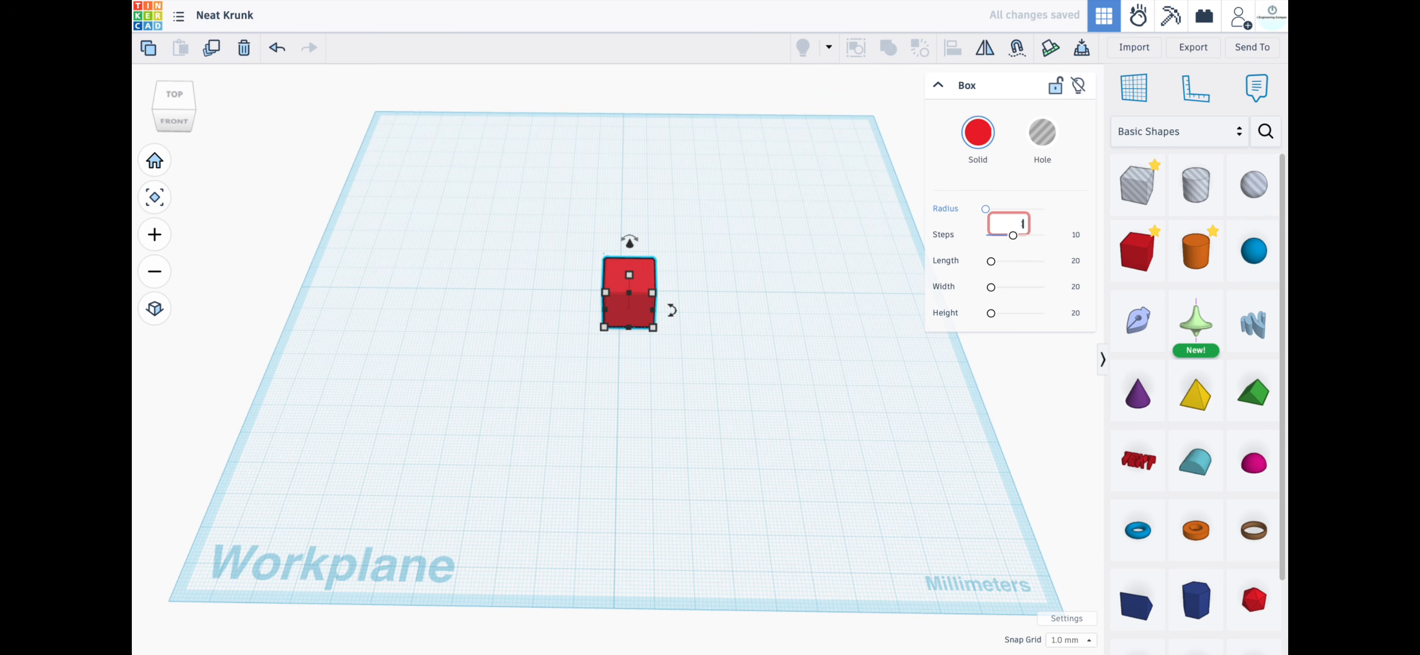
key("Return")
scroll(653, 320, "up", 1)
scroll(654, 319, "up", 5)
right_click_drag(656, 308, 736, 358)
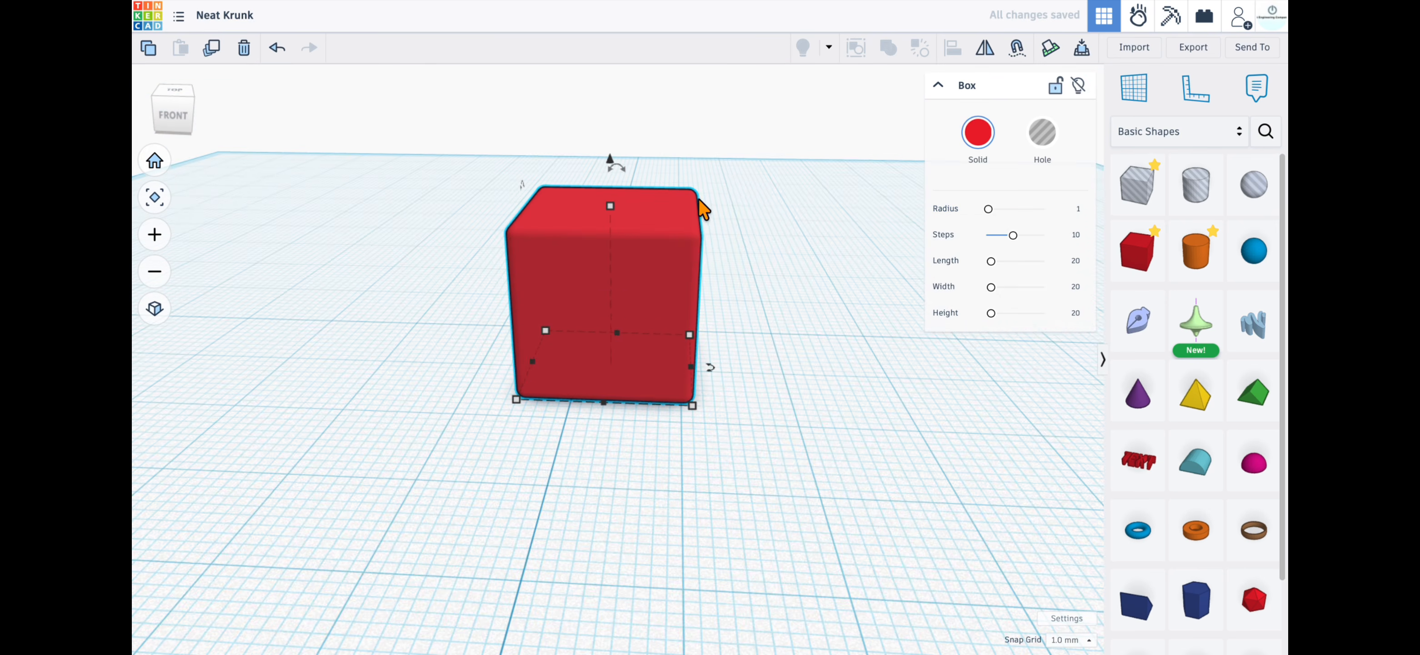
scroll(751, 297, "down", 2)
mouse_move(751, 291)
right_mouse_down()
mouse_move(753, 303)
mouse_move(761, 278)
mouse_move(759, 311)
right_mouse_up()
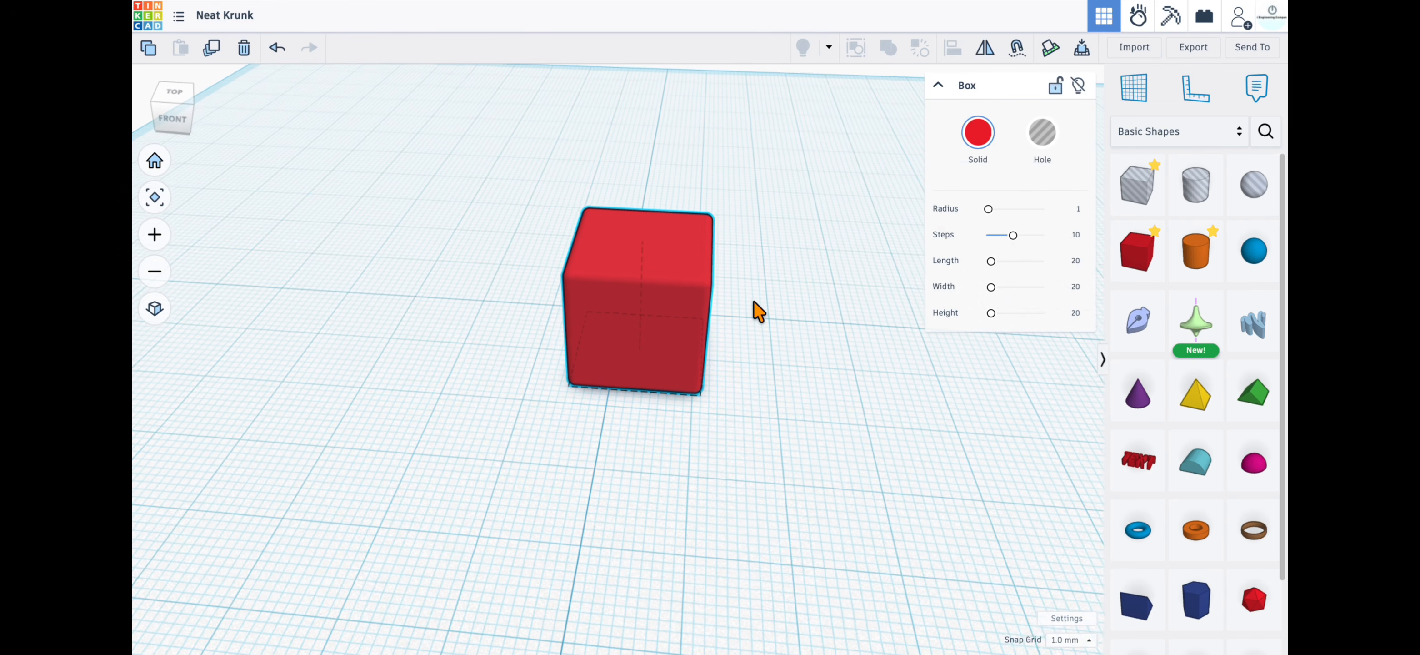
Place a hole sphere on the workplane beside the cube and set its width and length to 3.5 mm
left_click(1251, 185)
left_click(840, 374)
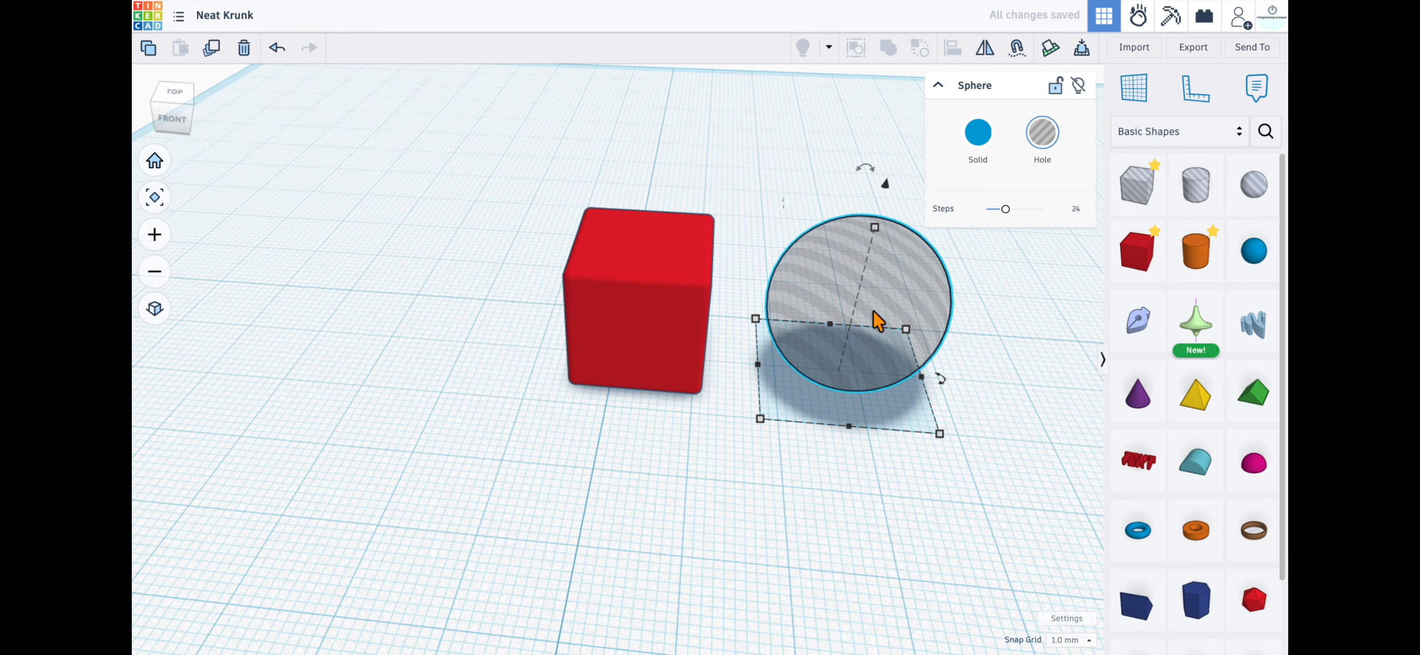
middle_click_drag(937, 471, 871, 453)
mouse_move(882, 416)
left_click(803, 462)
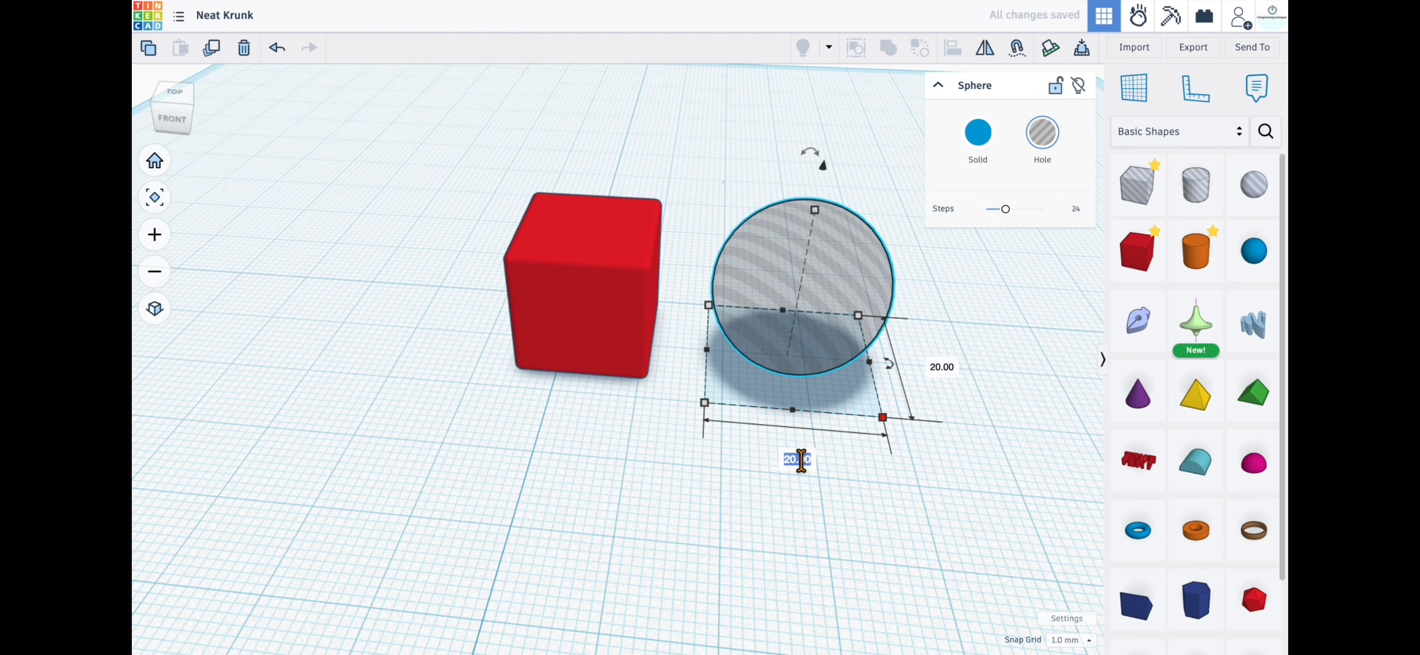
type("3.5")
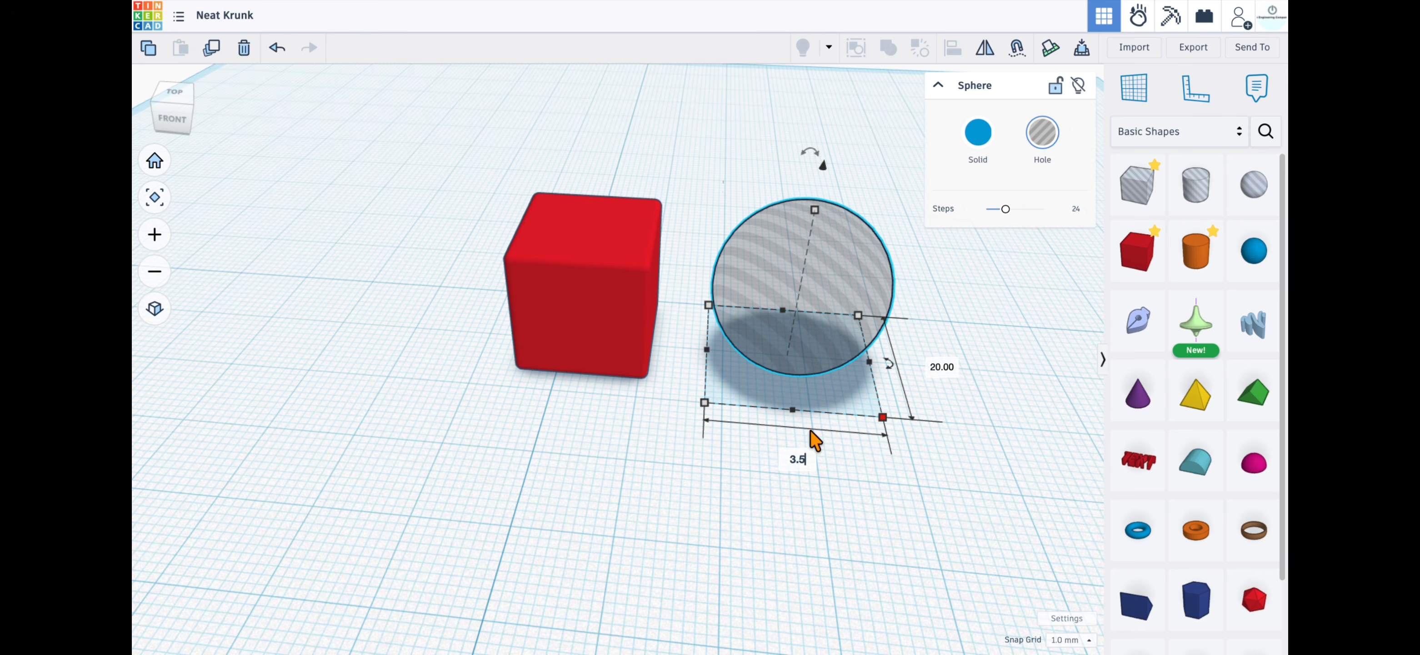
key("Return")
left_click(799, 356)
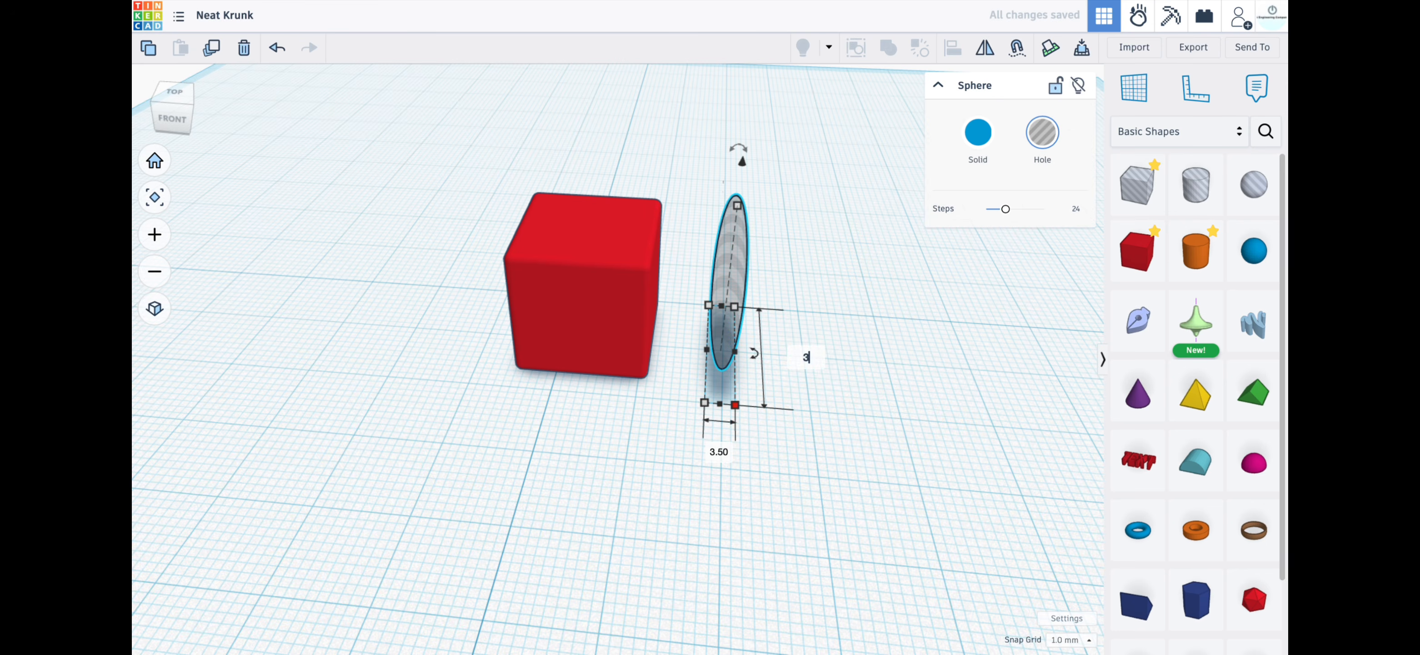
type("3.5")
key("Return")
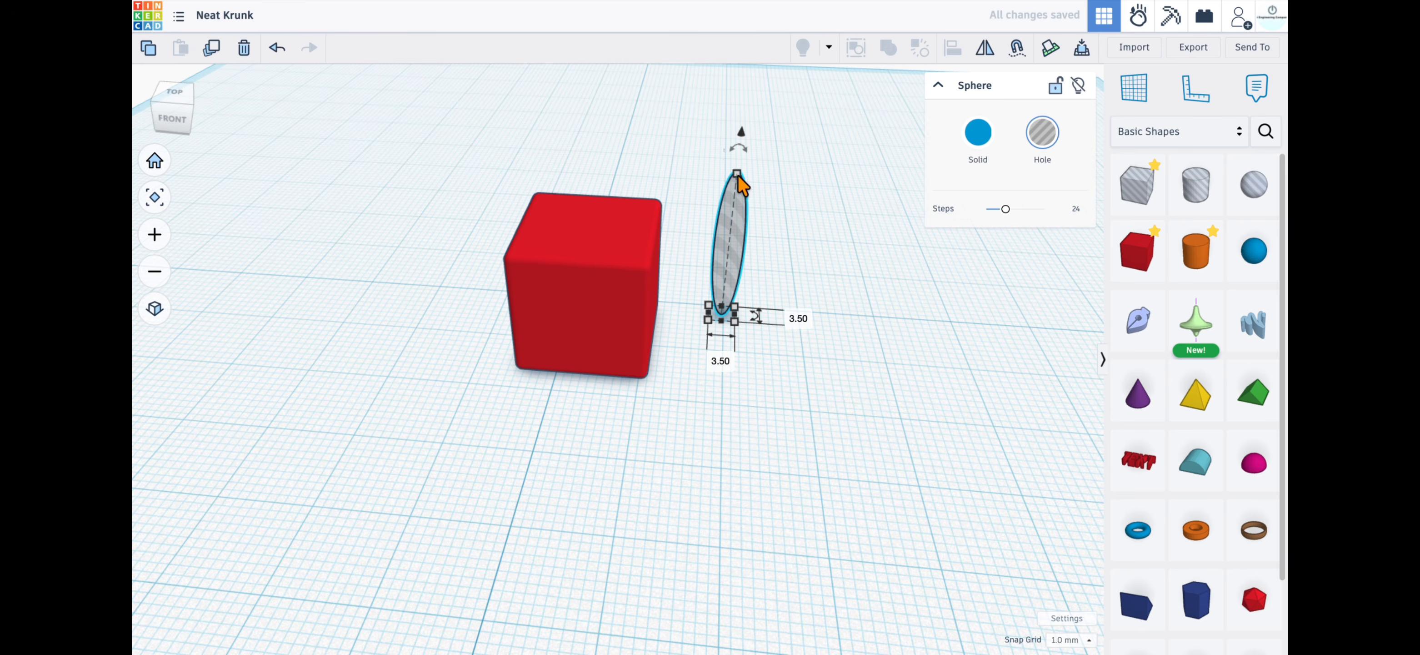
Set the hole sphere's height to 3.5 mm
left_click(799, 259)
type("3.")
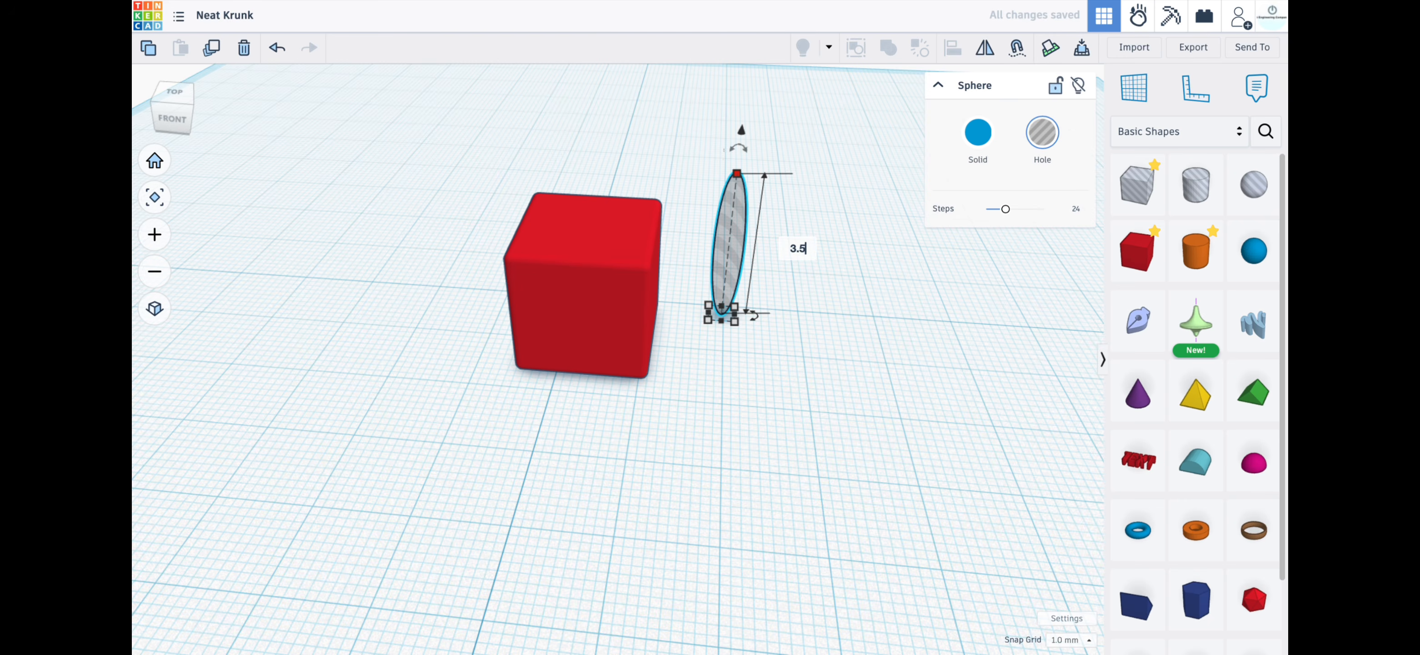
type("5")
key("Return")
left_click(764, 351)
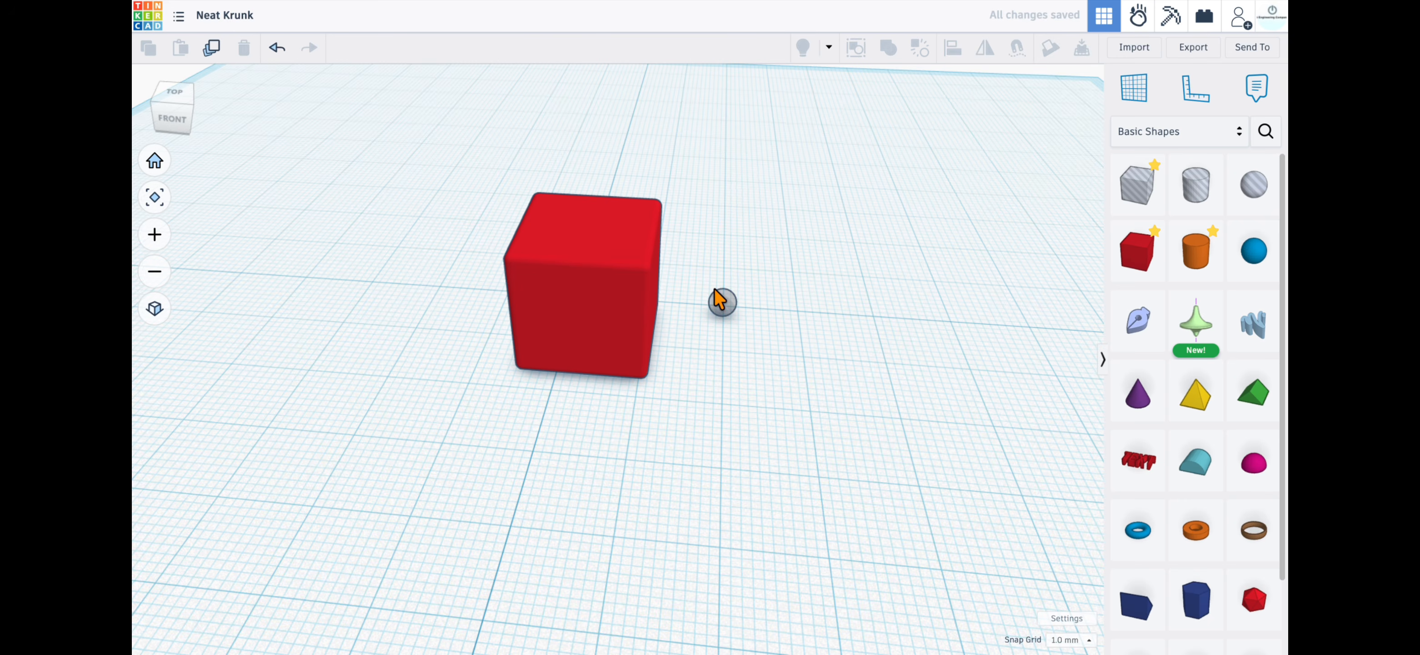
Use Cruise to move the small hole sphere onto the cube's top face
left_click(722, 304)
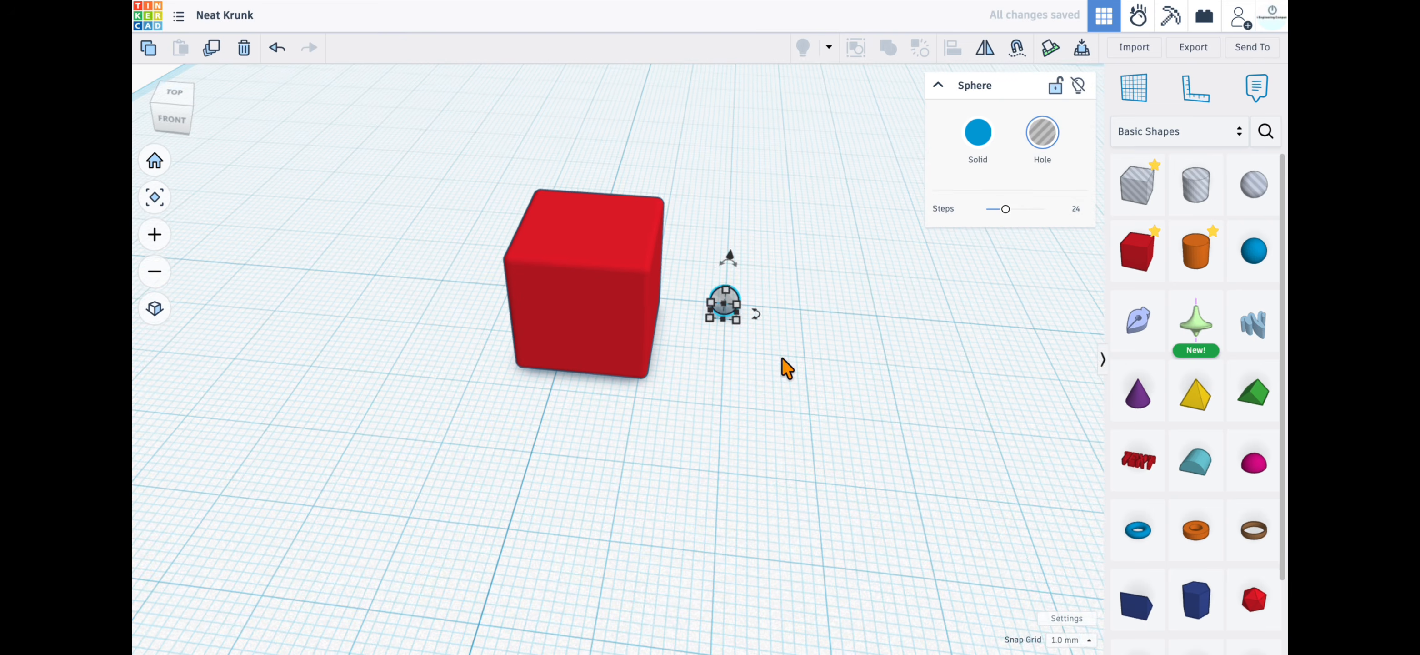
left_click(1018, 48)
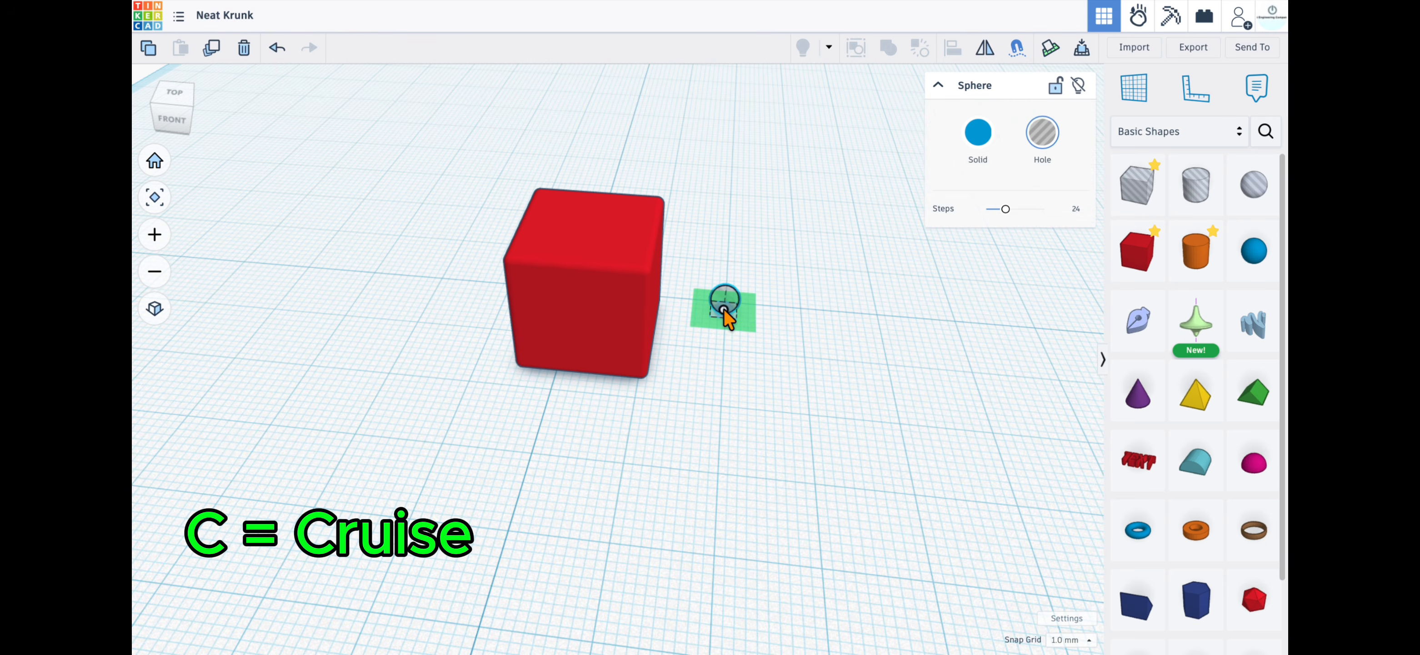
left_click_drag(725, 320, 583, 225)
left_click(637, 458)
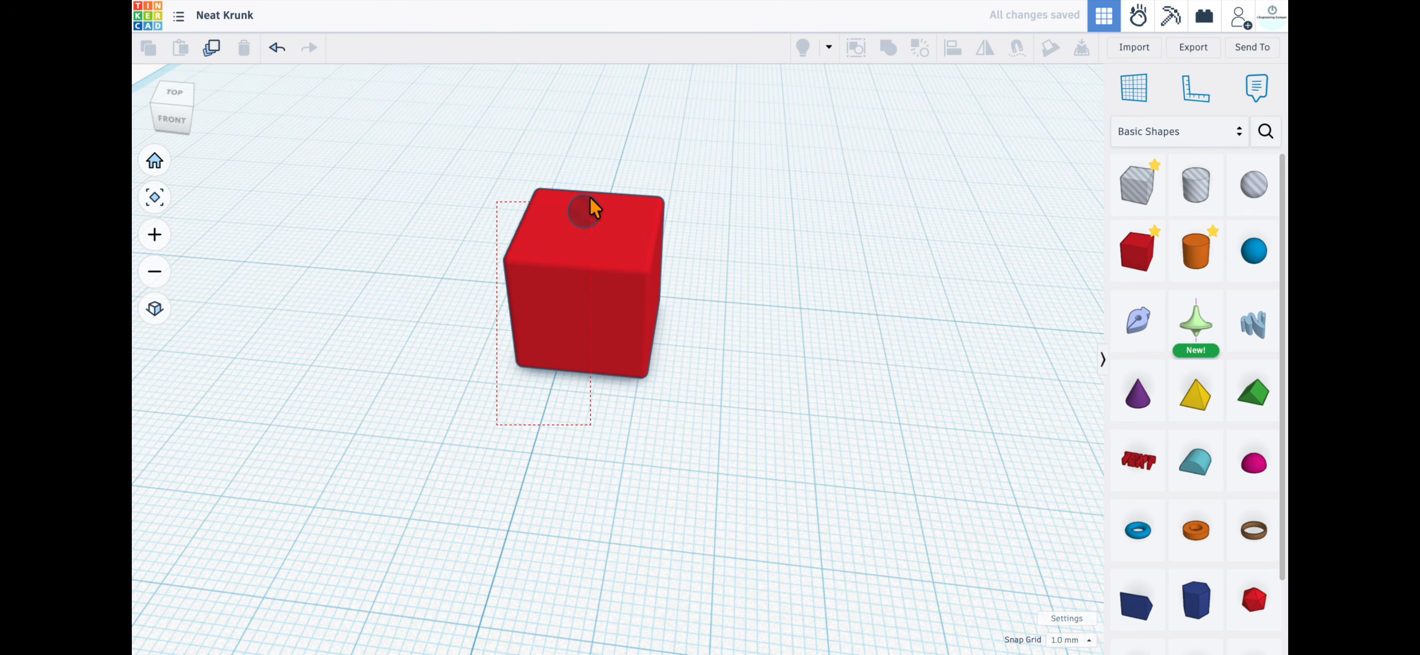
Align the hole sphere and the cube so the sphere is centered on the top face
key("ctrl+a")
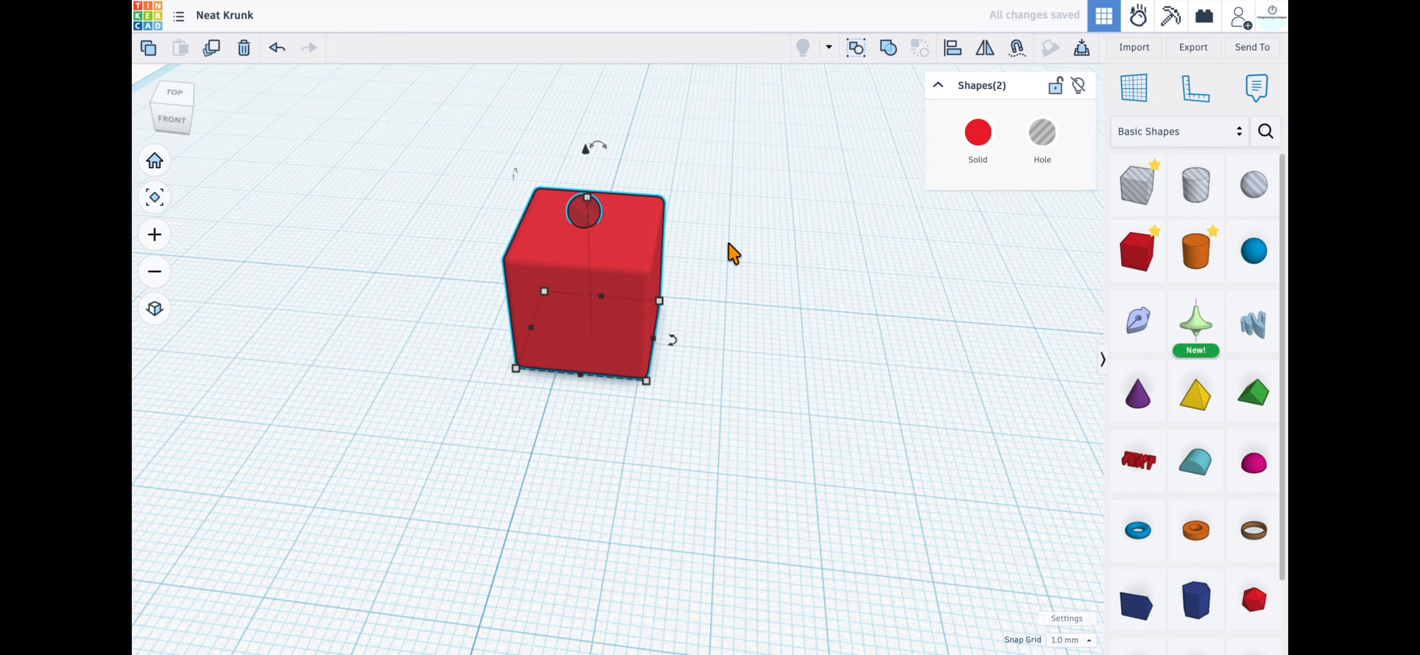
key("l")
left_click(577, 389)
right_click_drag(551, 424, 498, 339)
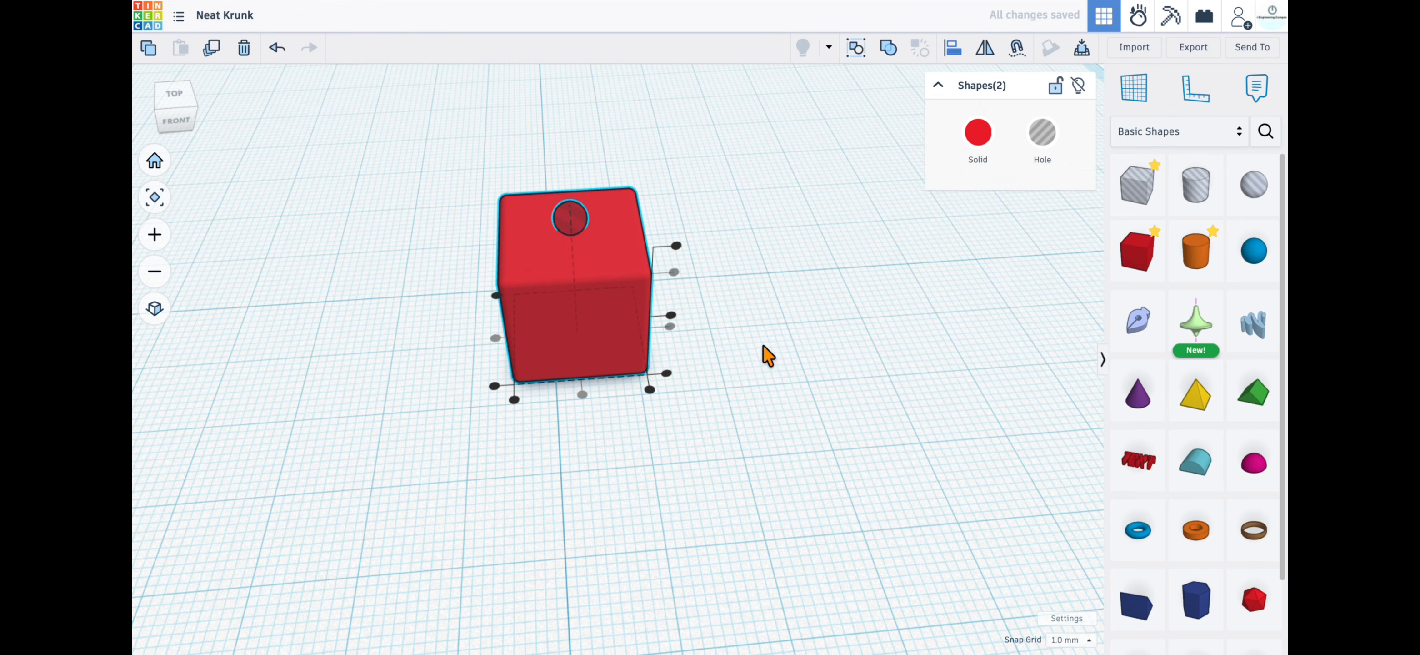
left_click(777, 338)
right_click_drag(733, 322, 656, 204)
scroll(573, 223, "up", 10)
scroll(732, 301, "down", 10)
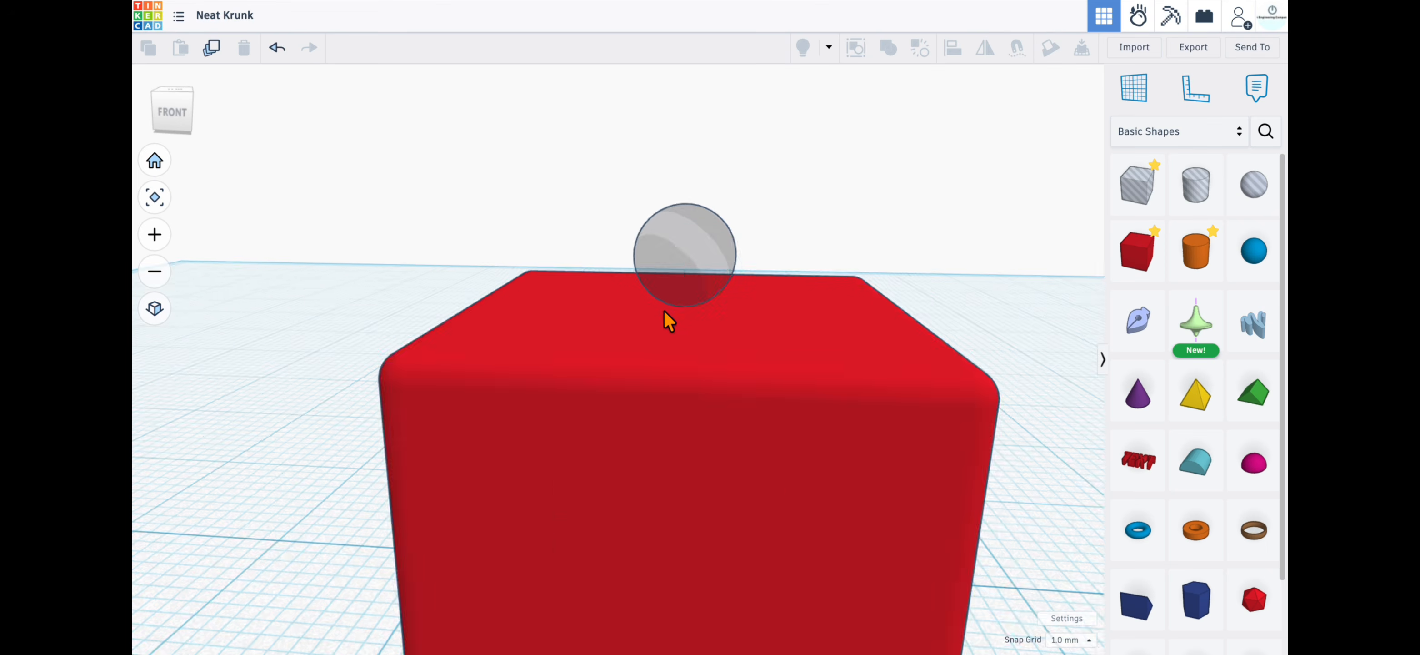
right_click_drag(741, 327, 694, 289)
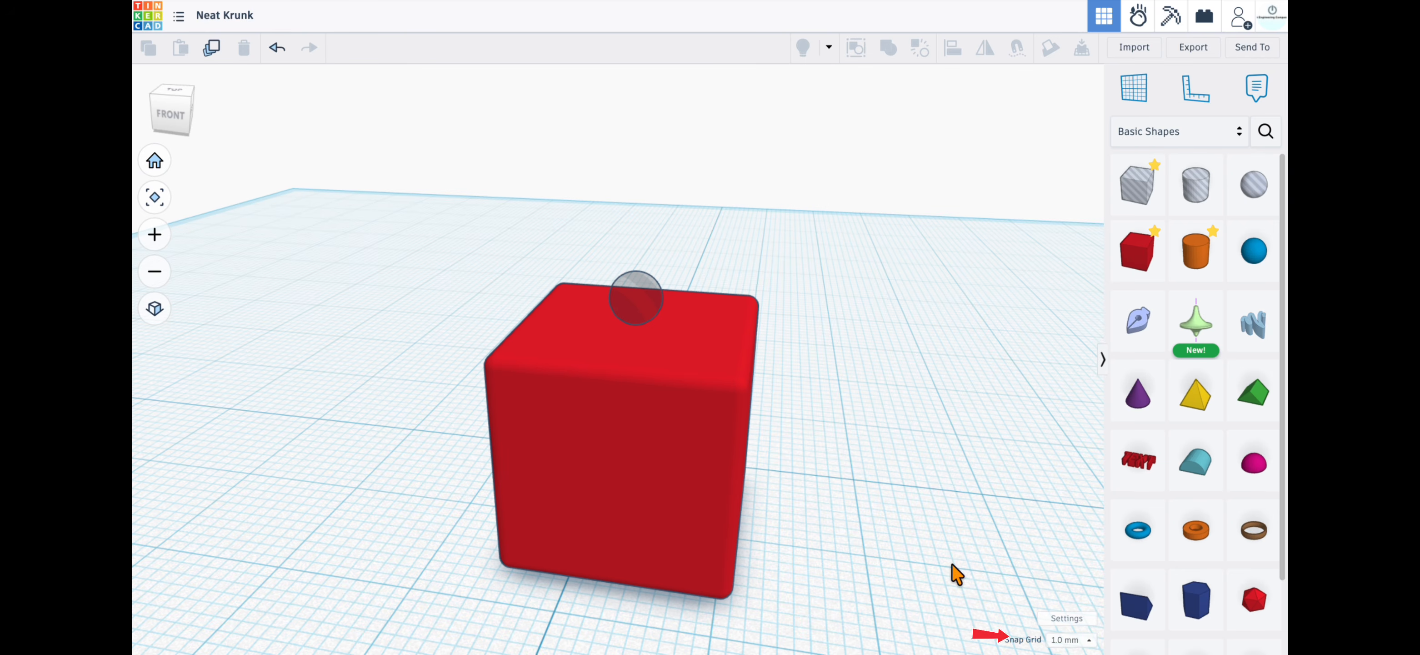
Lower the hole sphere 1 mm into the cube's top face and set the snap grid to 0.5 mm
left_click(626, 304)
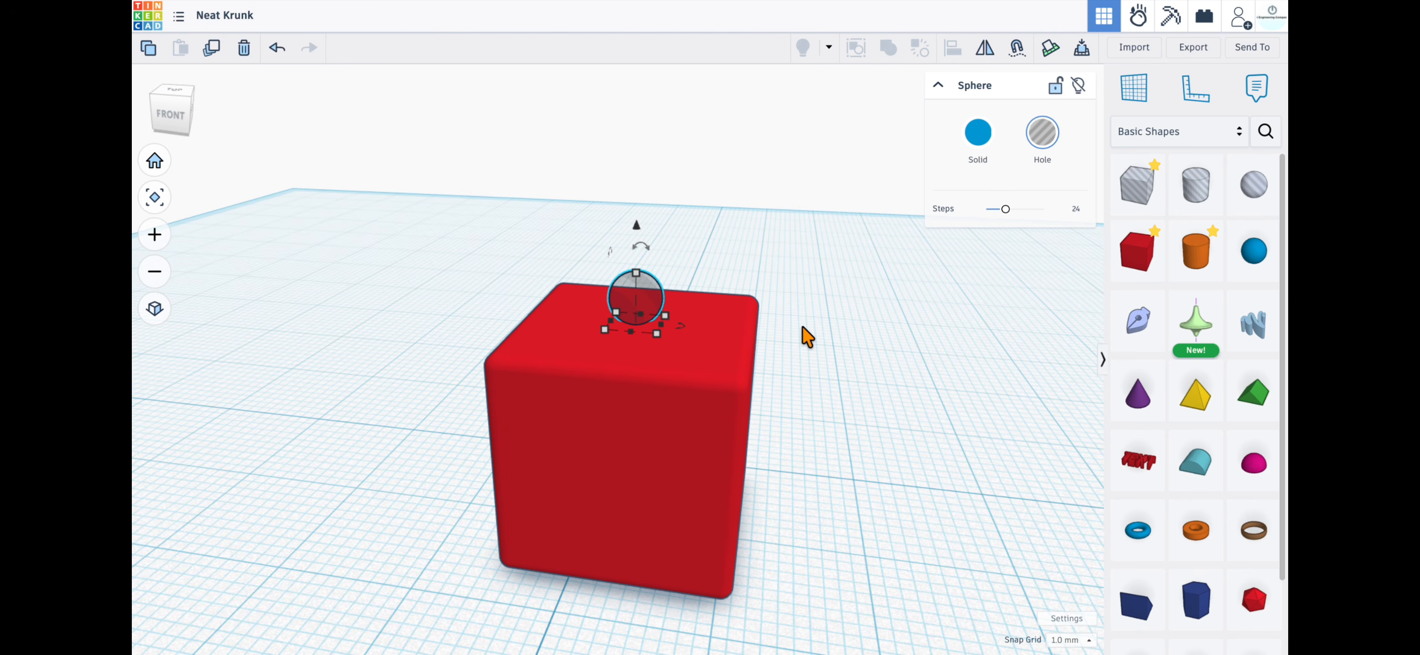
key("ctrl+Down")
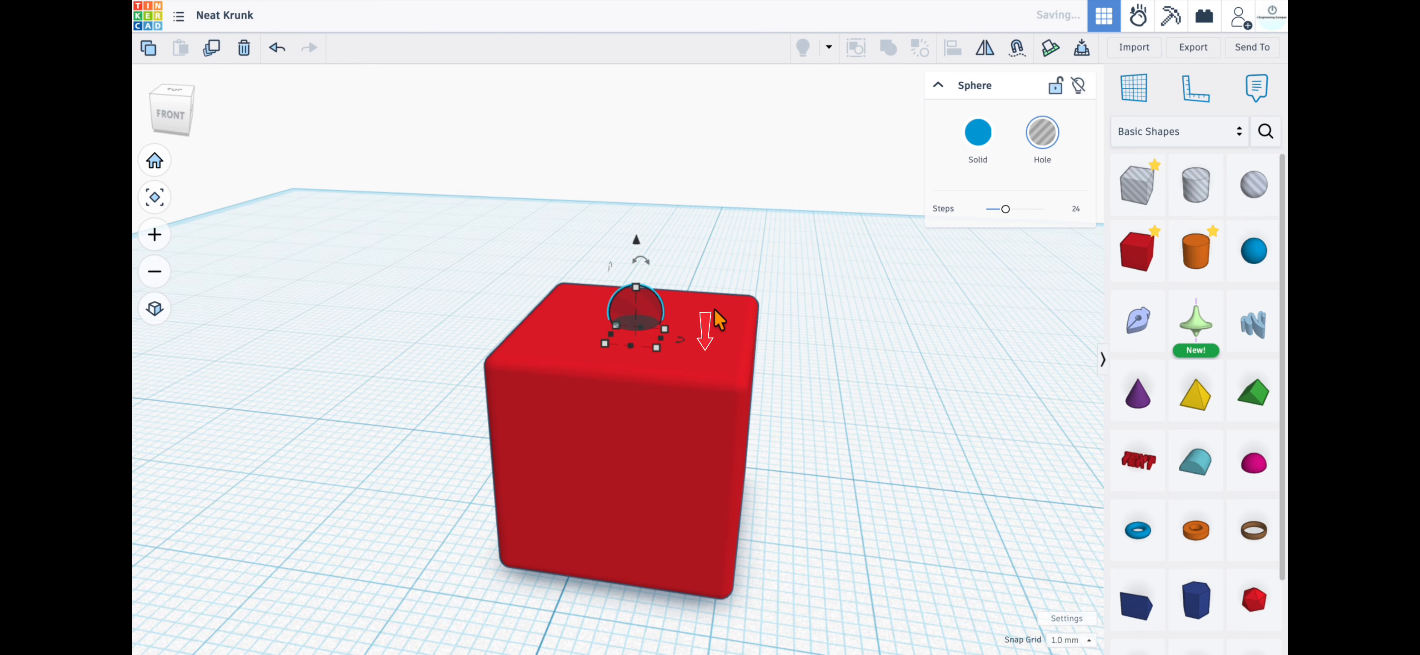
left_click(1070, 639)
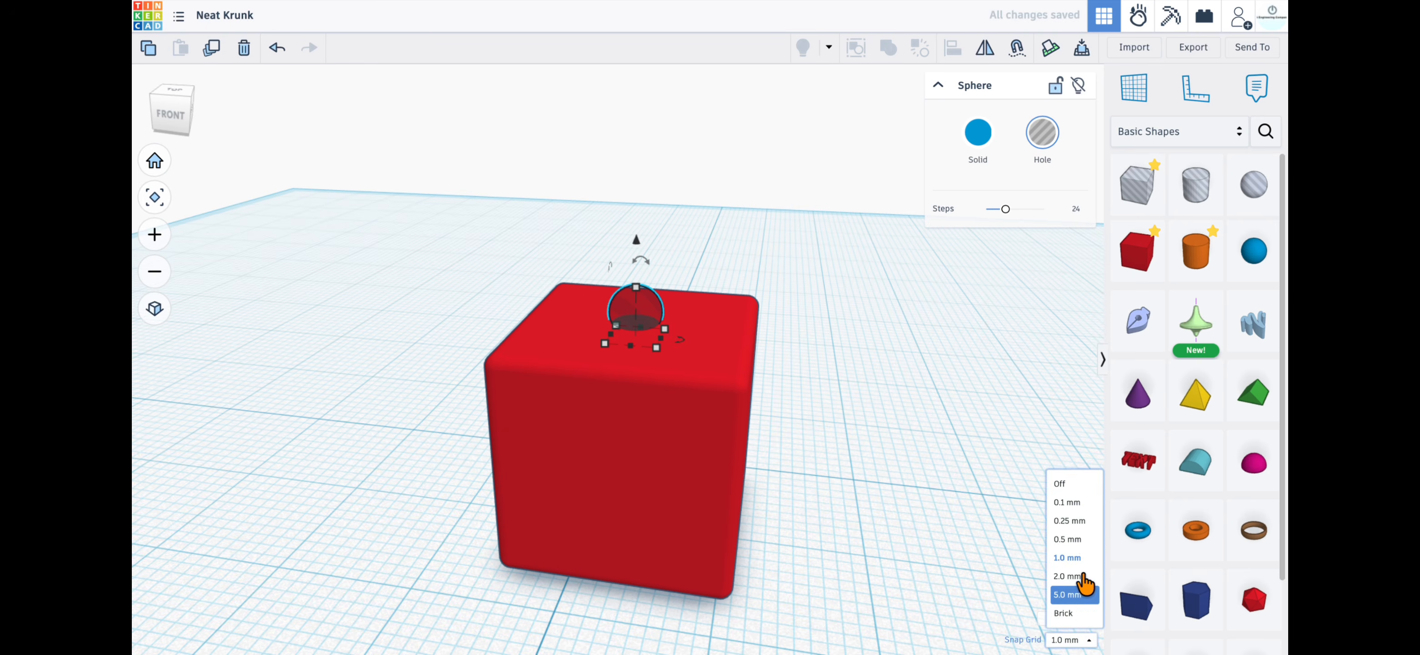
left_click(1069, 539)
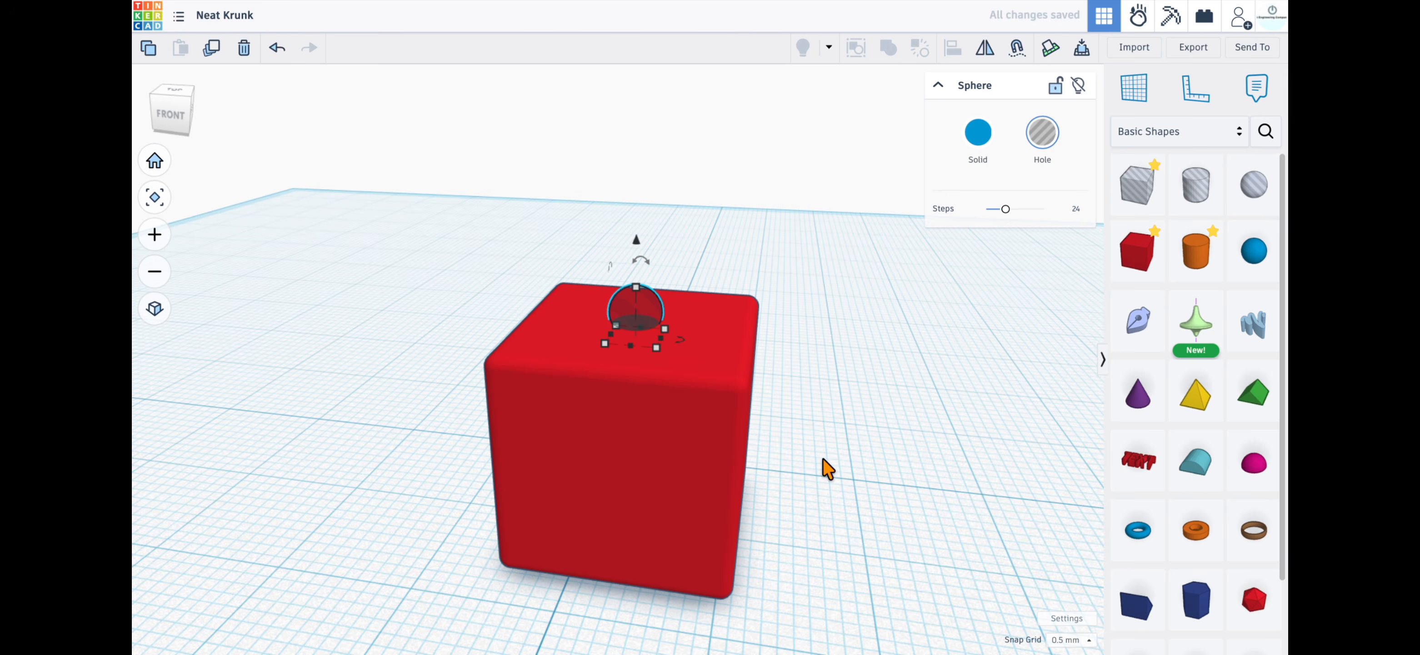
Duplicate the hole sphere in place on the cube's top face
right_click_drag(798, 422, 748, 332)
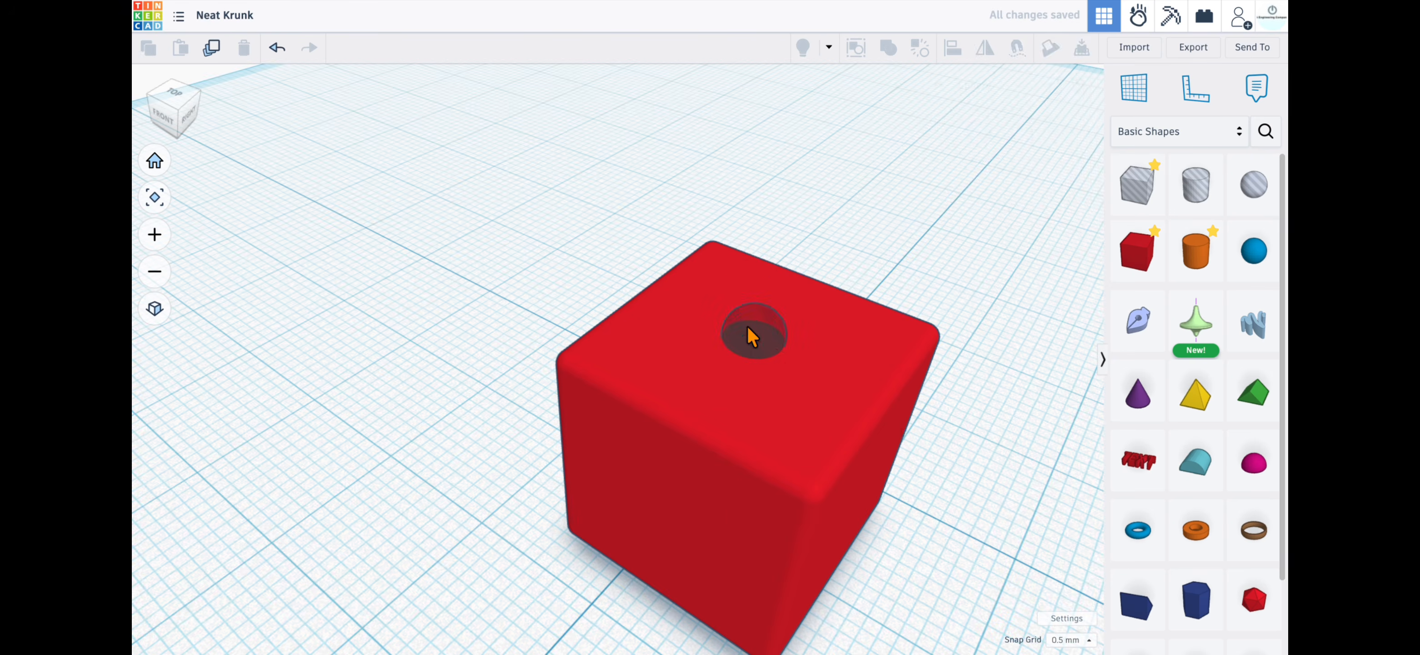
middle_click_drag(918, 473, 893, 408)
key("ctrl+d")
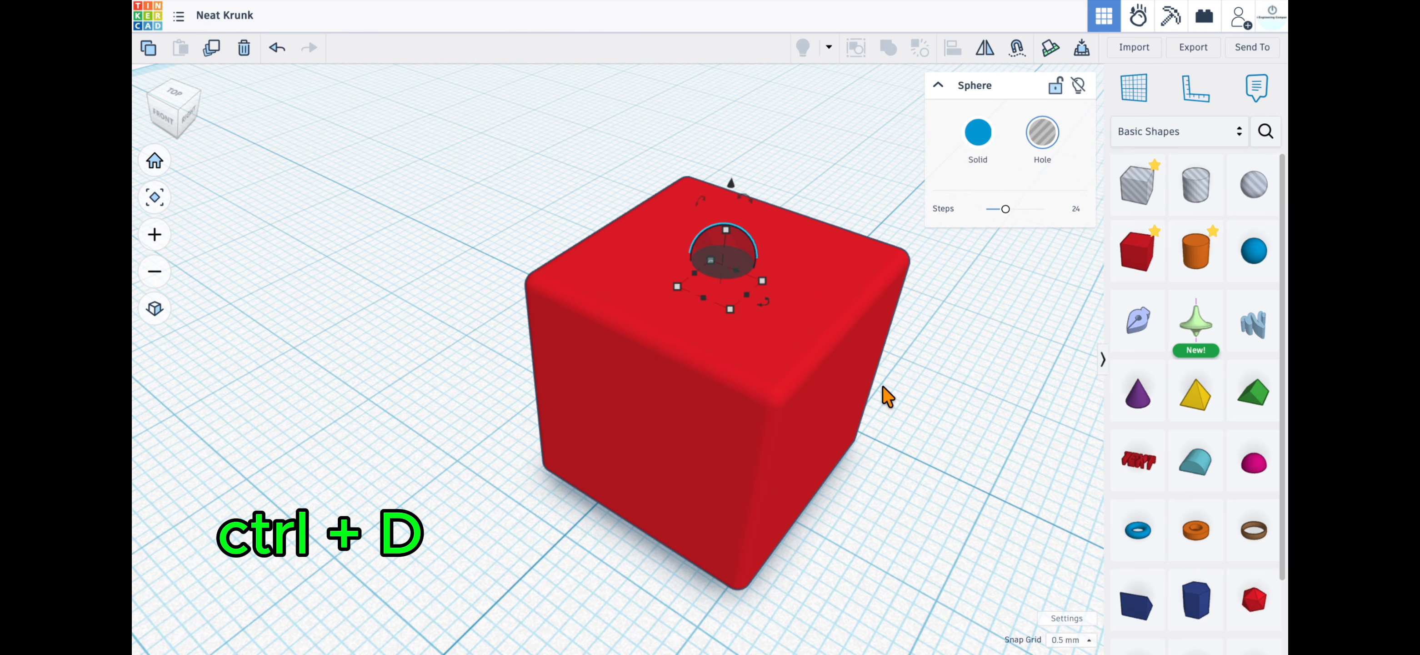
Group one of the two overlapping hole spheres with the cube to cut the center dimple
right_click_drag(941, 403, 752, 412)
scroll(766, 429, "up", 5)
middle_click_drag(760, 420, 478, 337)
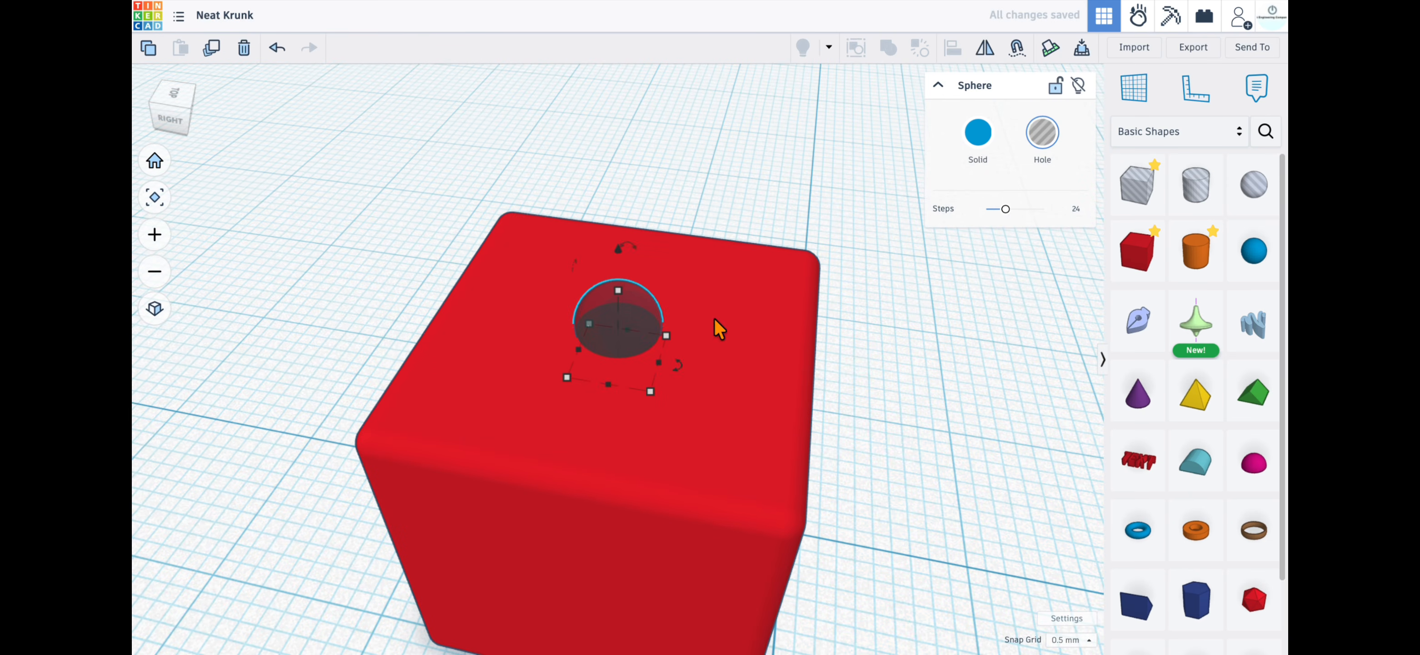
left_click(717, 197)
left_click(630, 340)
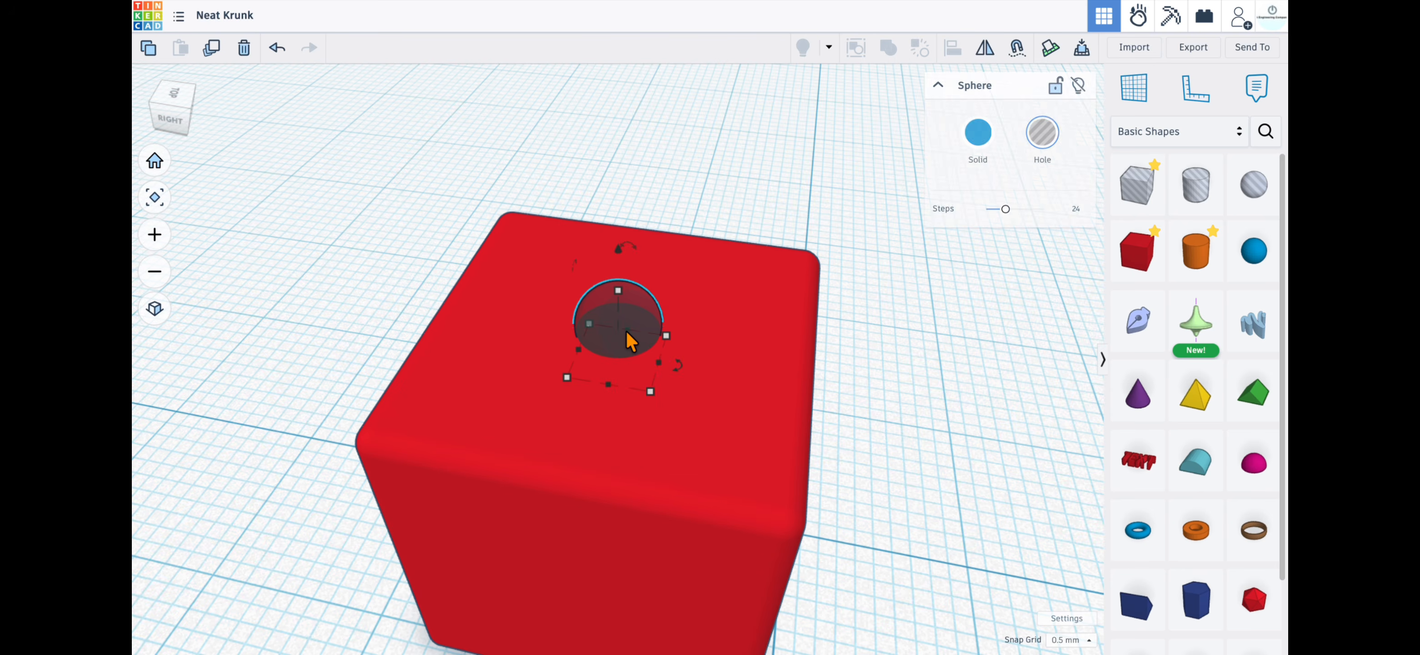
left_click(777, 298, "shift")
key("ctrl+g")
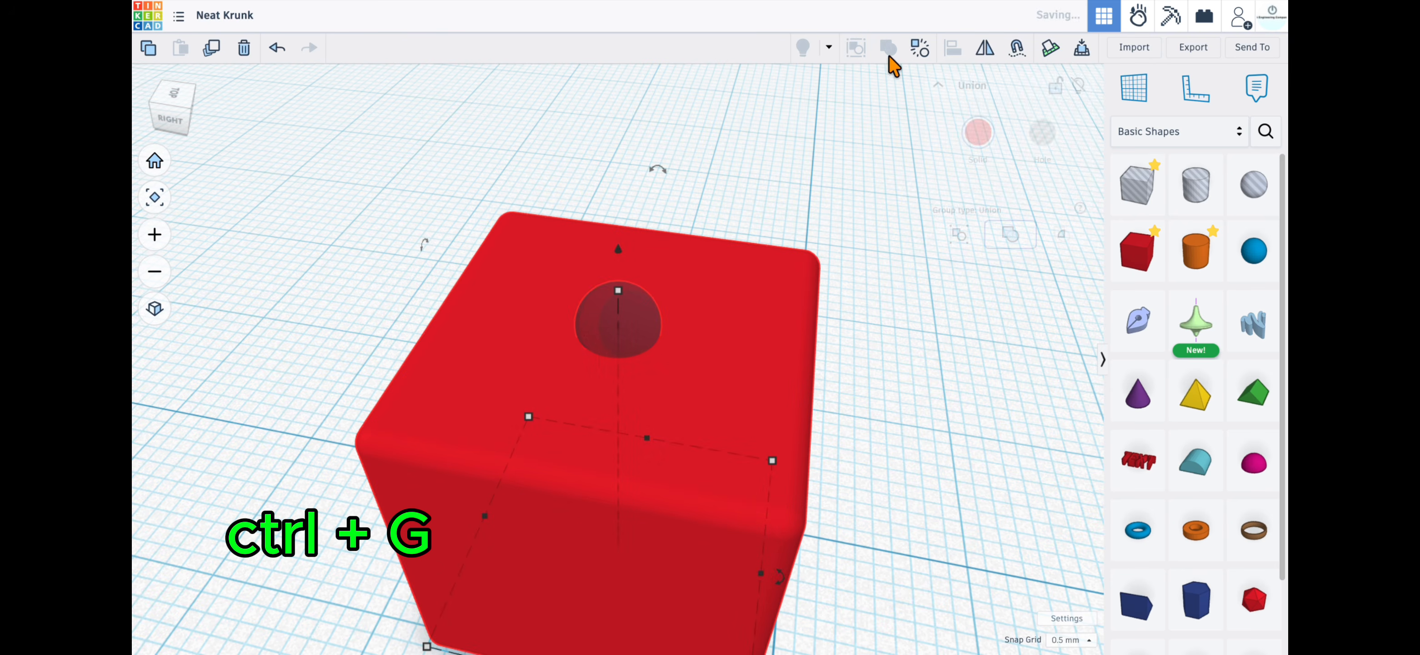
Rotate the grouped cube onto another side so an uncut face lies beneath the spare hole sphere
right_click_drag(873, 372, 885, 374)
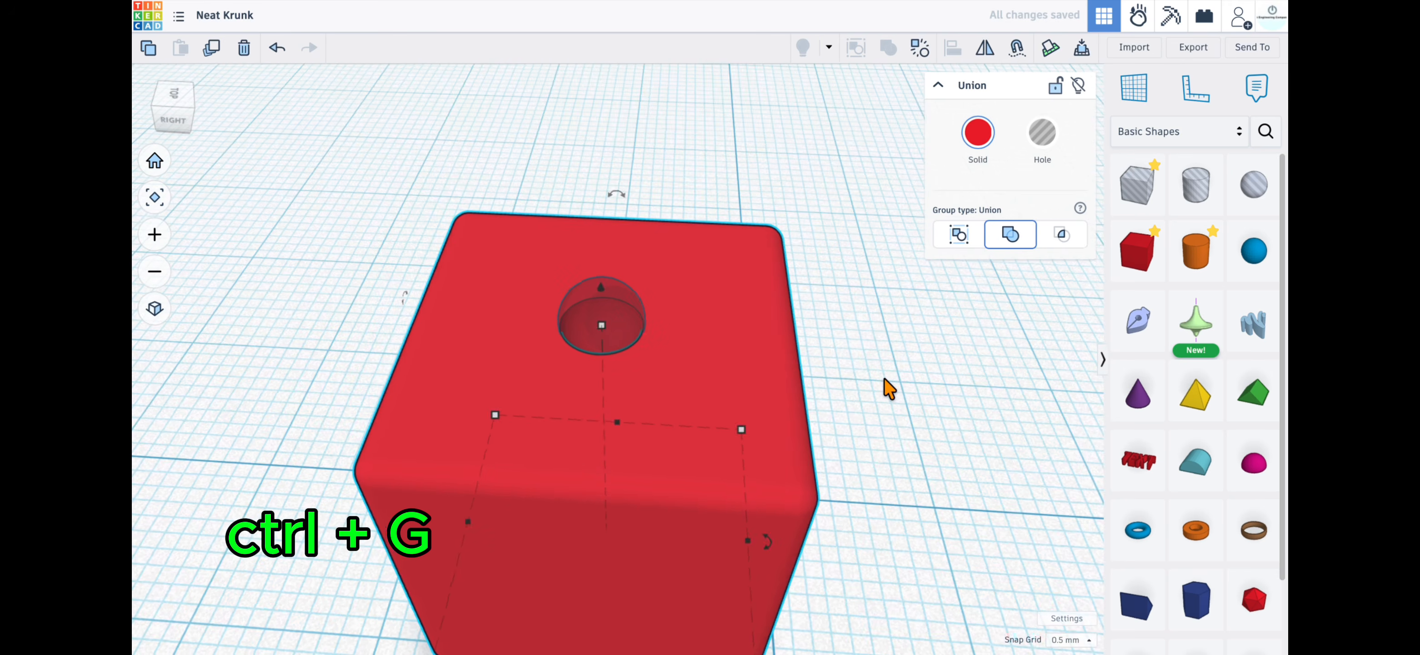
middle_click_drag(885, 374, 920, 376)
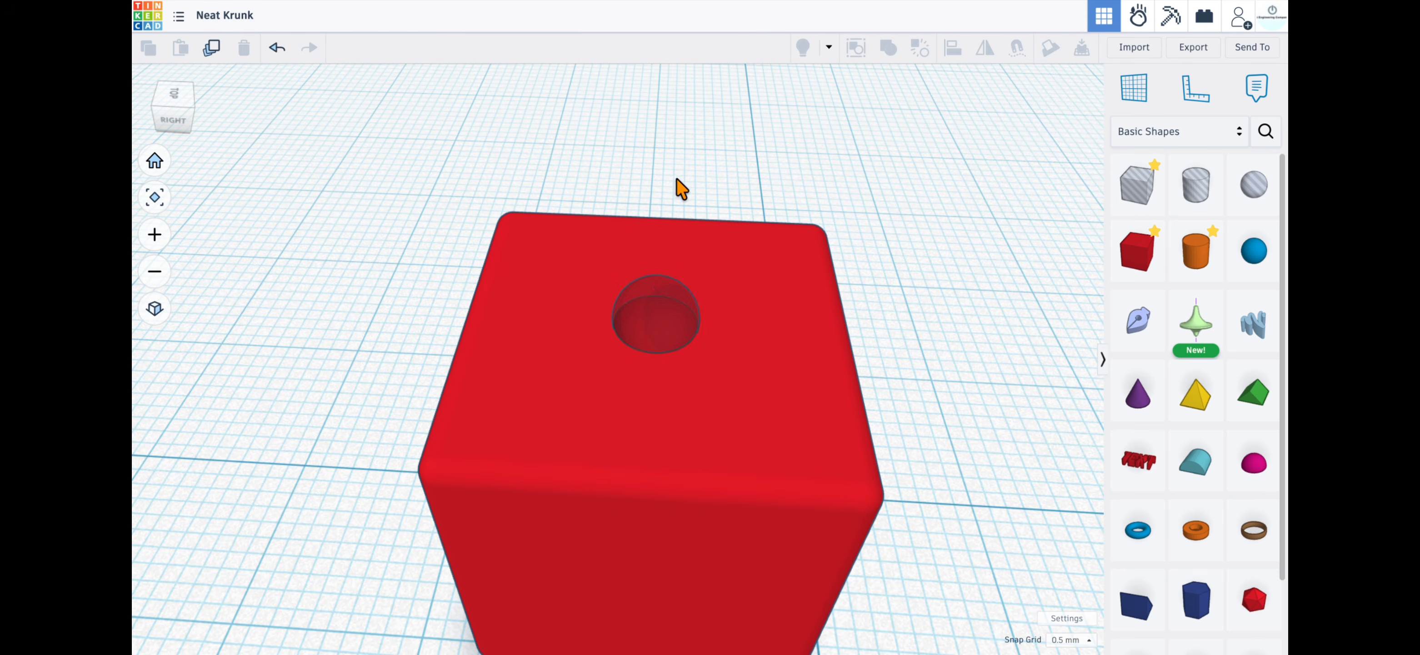
left_click_drag(677, 203, 772, 339)
left_click(391, 293)
right_click_drag(391, 293, 710, 355)
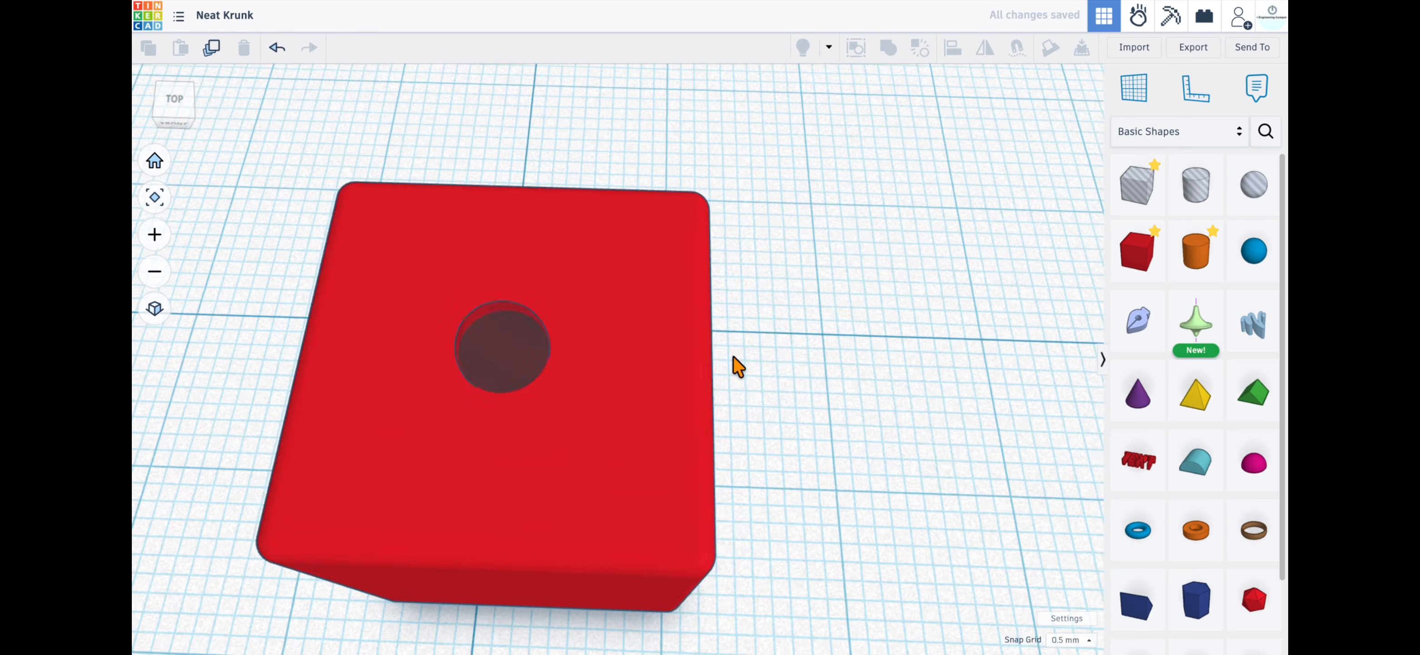
middle_click_drag(710, 355, 879, 336)
Select the spare hole sphere and set the snap grid to 1.0 mm
left_click(785, 319)
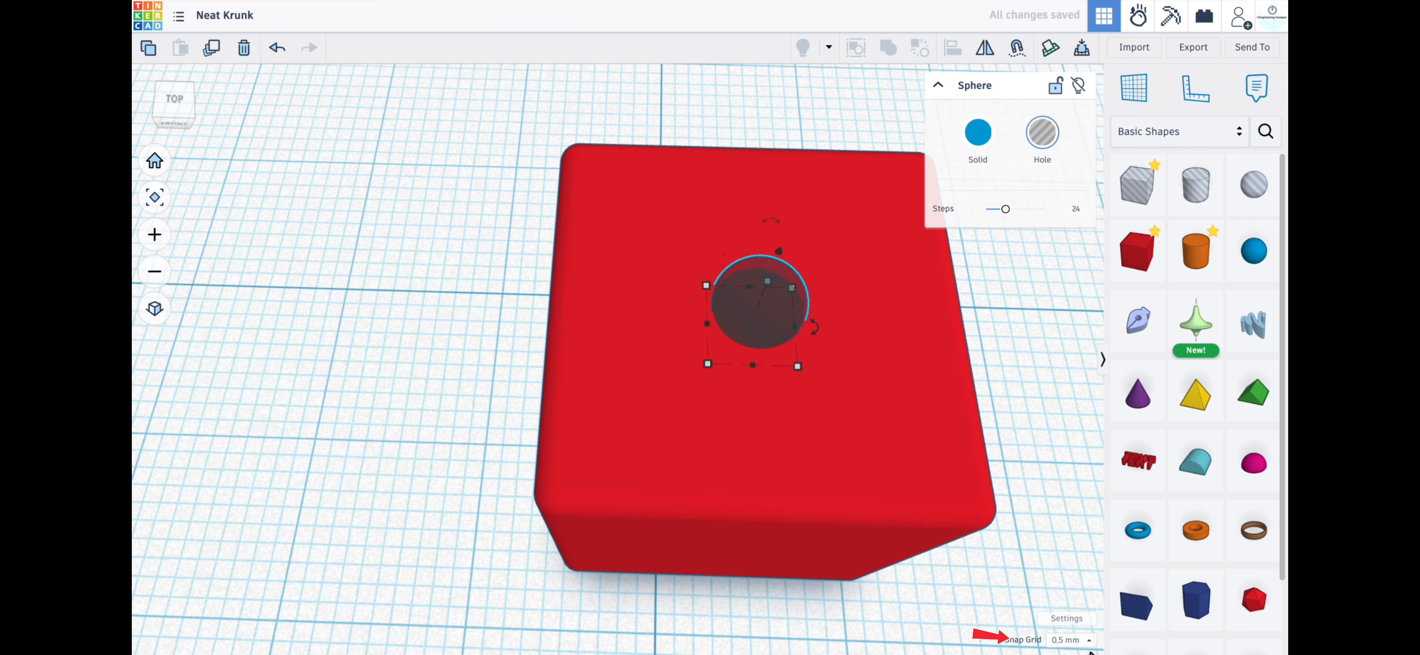
left_click(1070, 639)
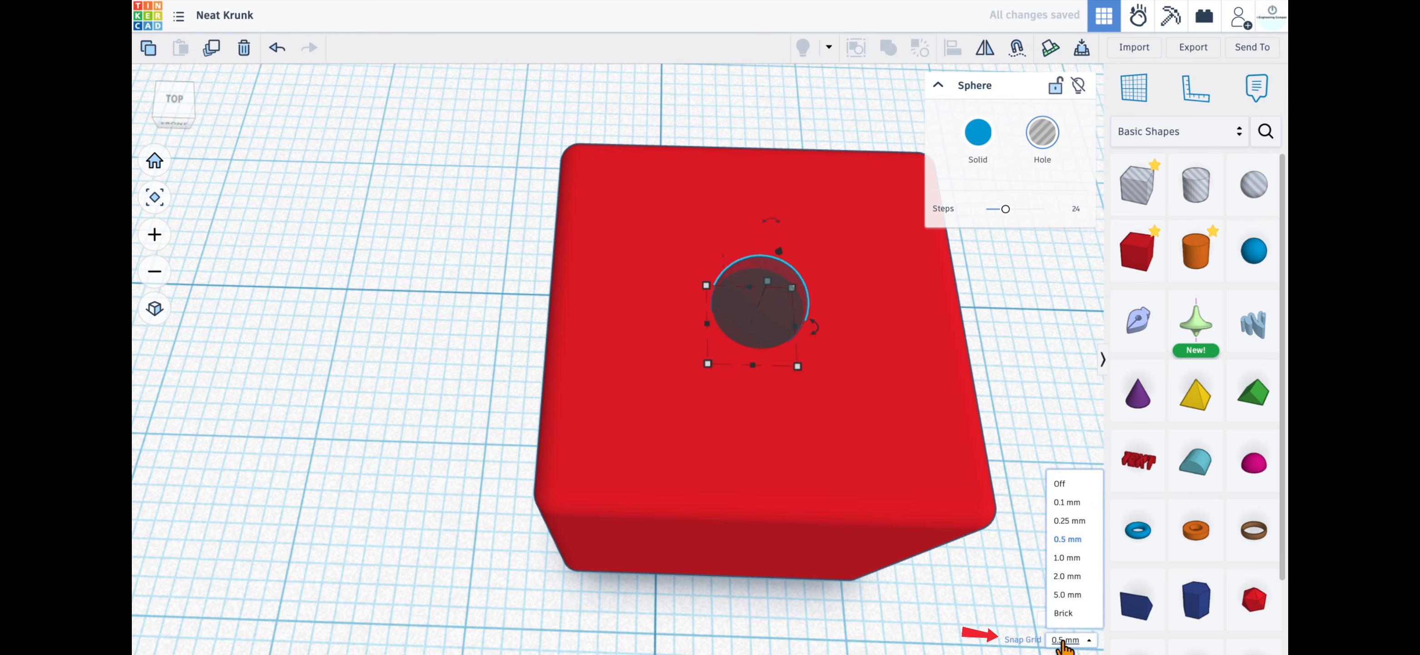
left_click(1069, 558)
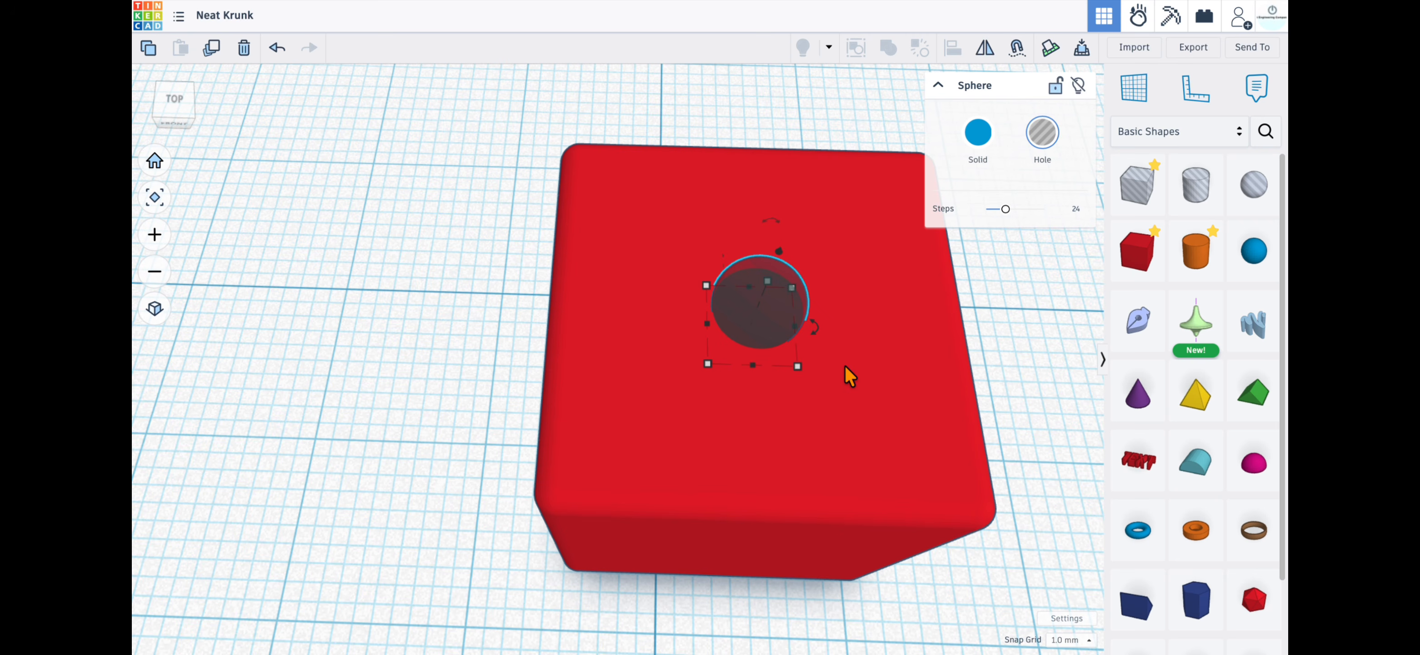
Move the selected hole sphere from the center of the top face diagonally to its front-left corner
key("Down")
key("Down")
key("Down")
key("Down")
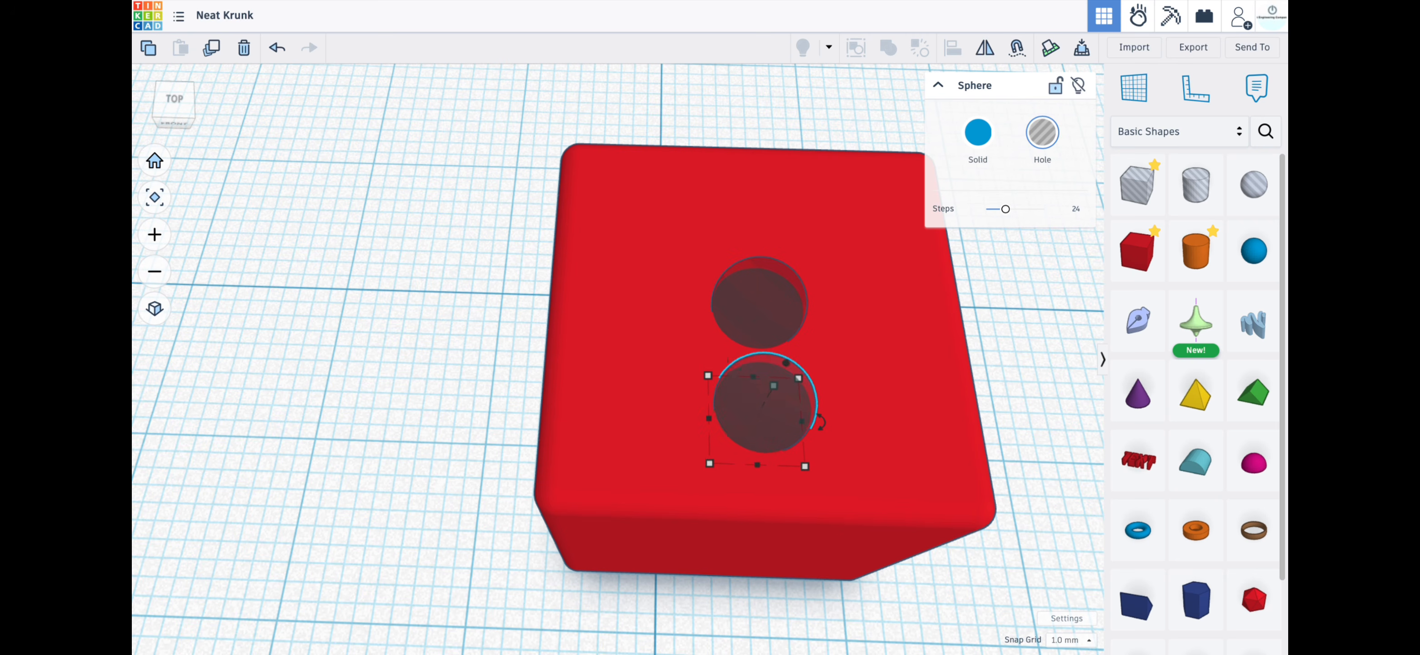
key("Left")
key("Left")
key("Left")
key("Left")
key("Left")
key("Left")
key("Left")
key("Left")
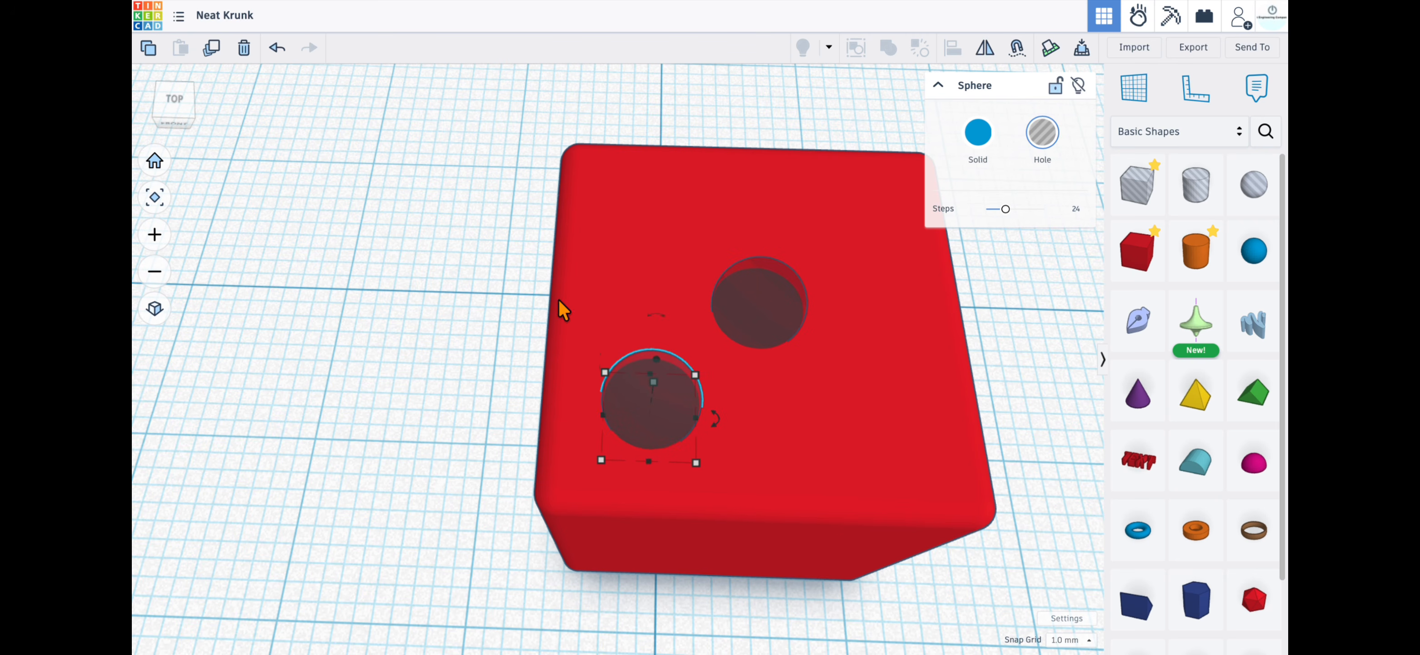
Duplicate the center hole sphere in place and select one of the overlapping spheres
left_click(771, 289)
middle_click_drag(739, 387, 660, 397)
mouse_move(739, 444)
right_mouse_down()
mouse_move(757, 444)
mouse_move(734, 444)
right_mouse_up()
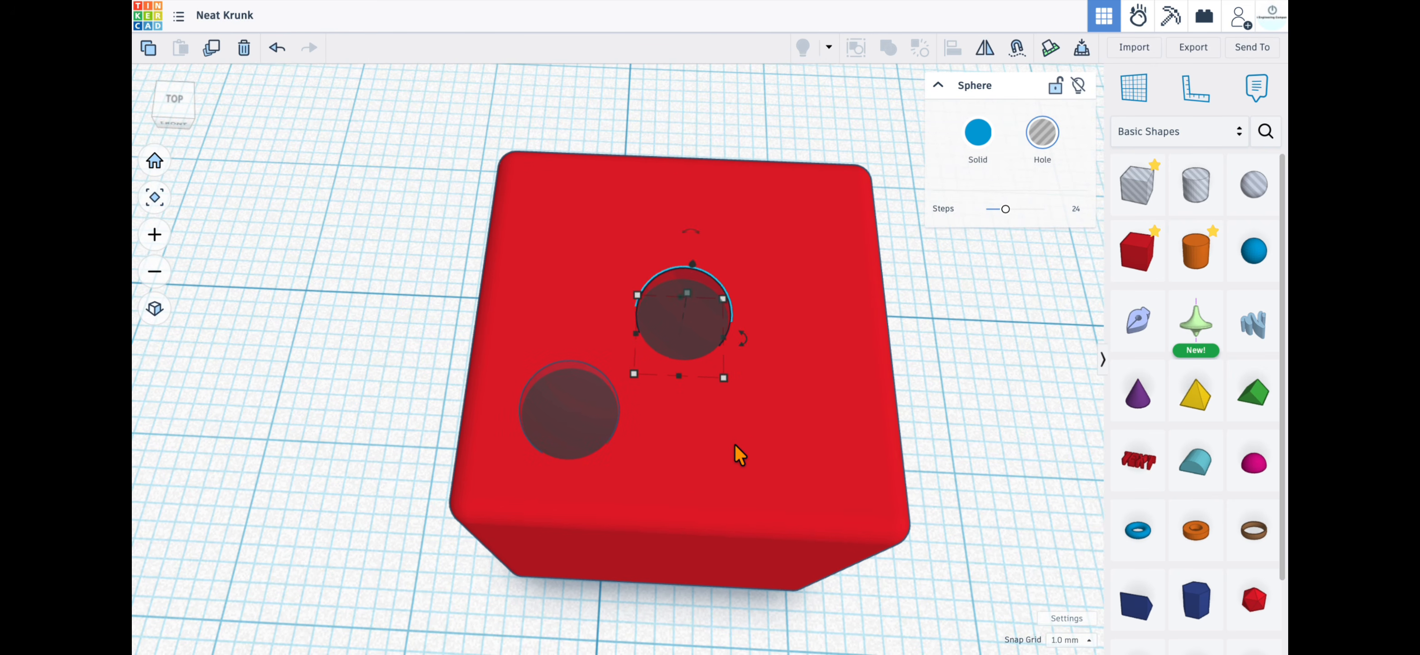
key("ctrl+d")
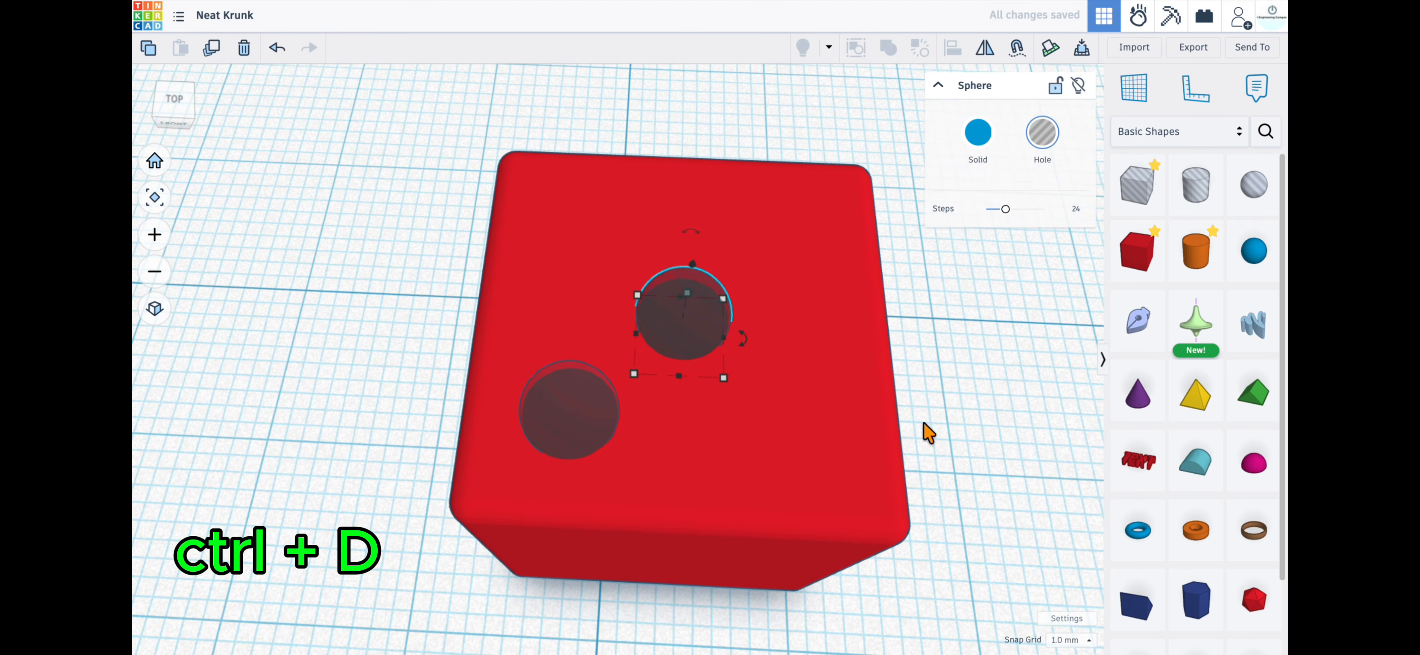
left_click(926, 324)
left_click(691, 307)
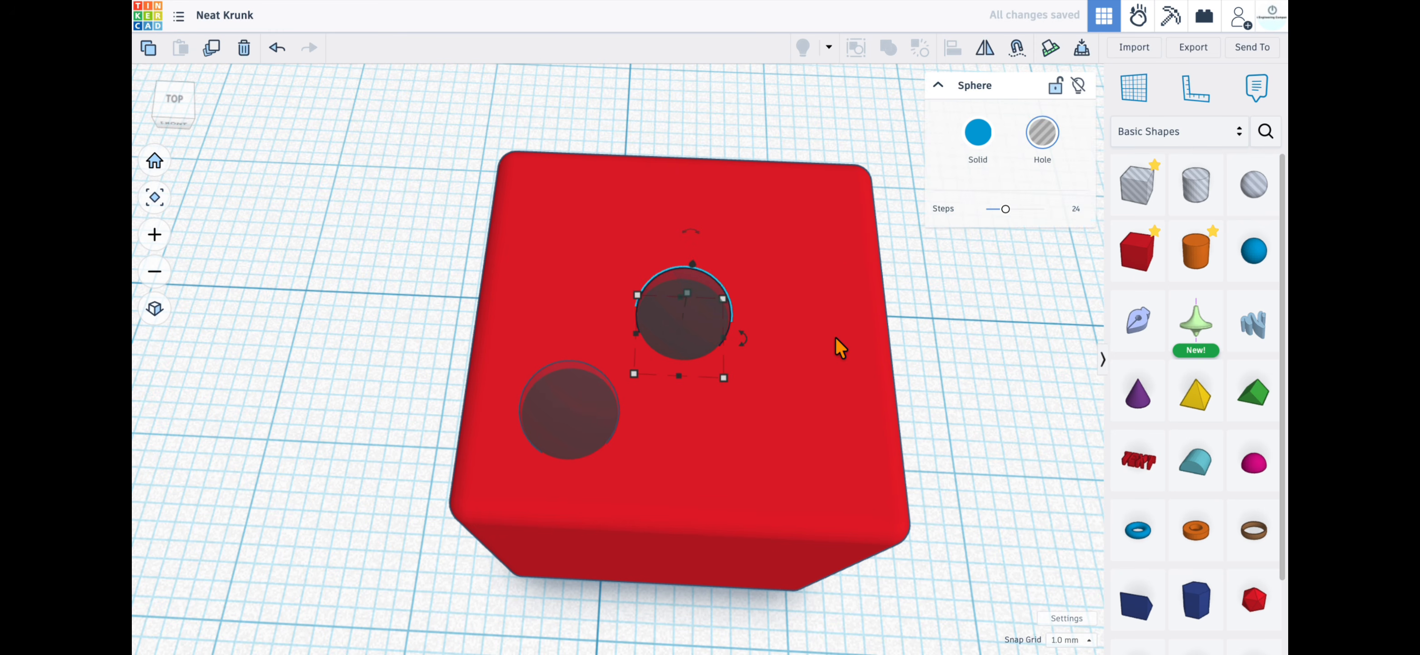
Move the selected center sphere diagonally to the back-right corner of the top face, opposite the first corner sphere
key("Up")
key("Up")
key("Up")
key("Up")
key("Up")
key("Up")
key("Up")
key("Up")
key("Up")
key("Up")
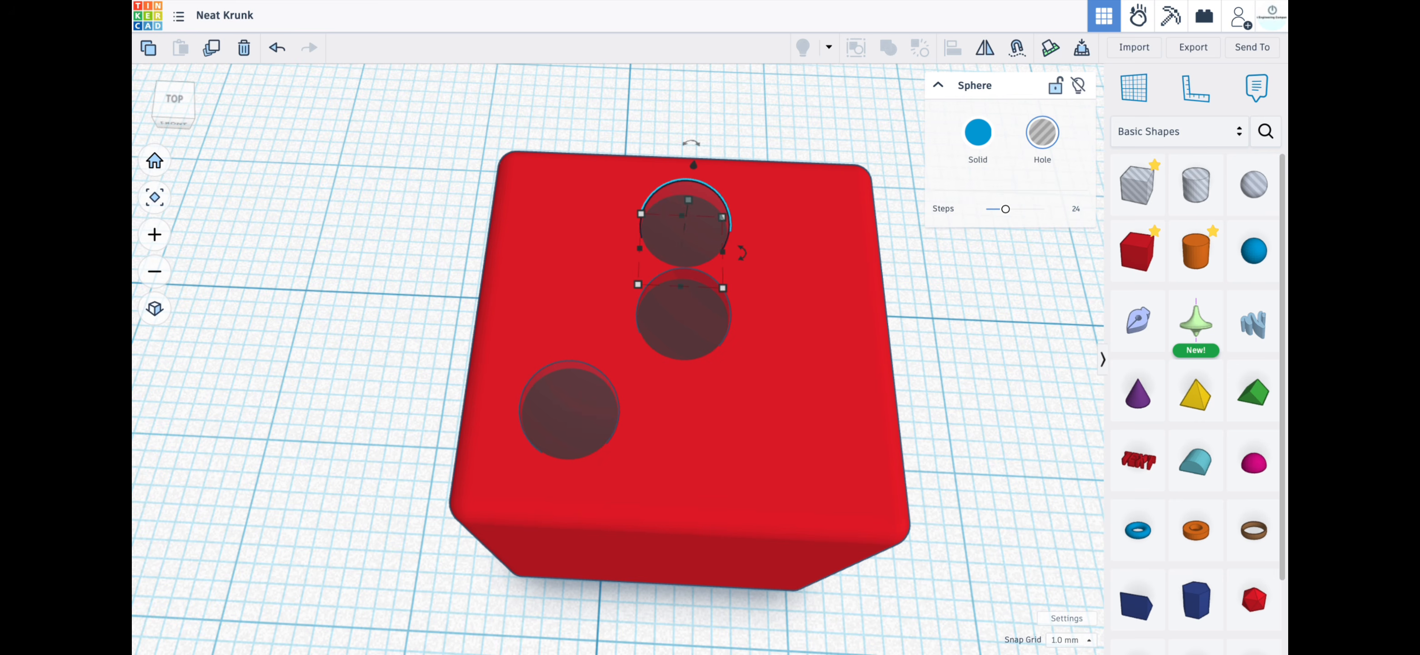
key("Right")
key("Right")
key("Right")
key("Right")
key("Right")
key("Right")
key("Right")
key("Right")
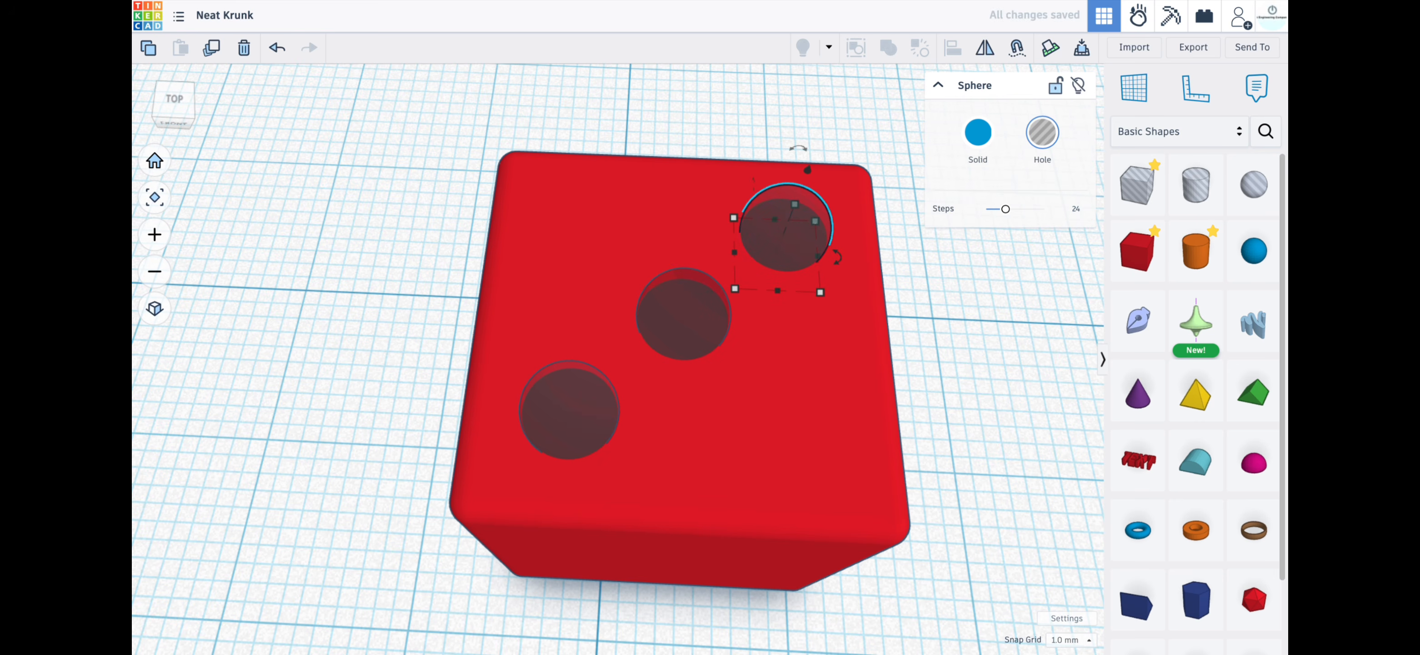
Group the two corner hole spheres with the cube to cut two dimples, leaving the center sphere out
left_click(966, 412)
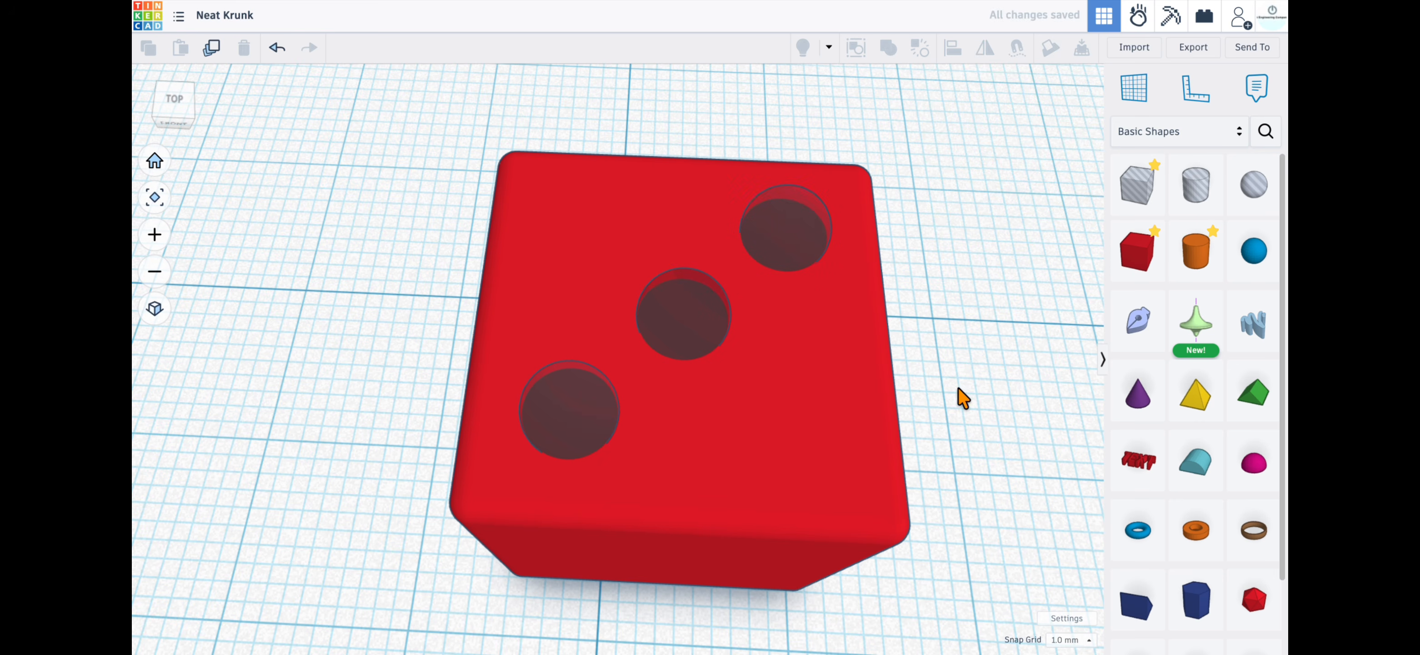
left_click(788, 235)
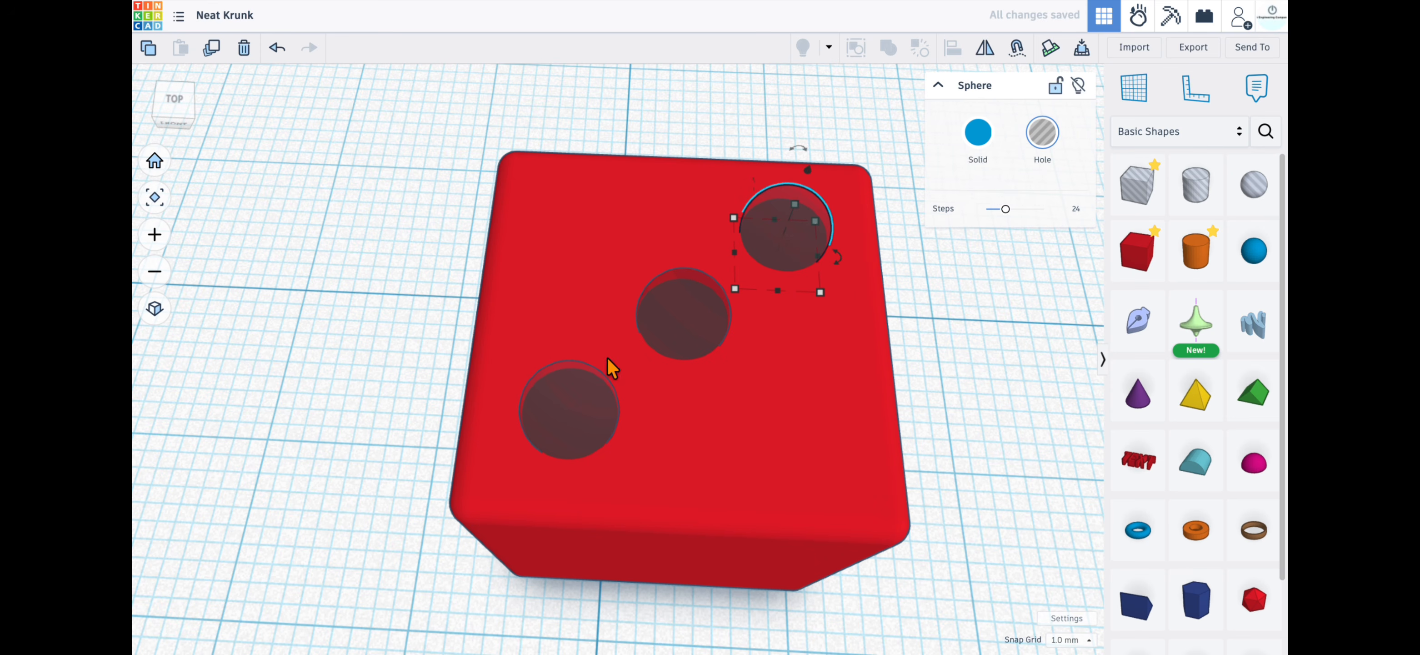
left_click(588, 424, "shift")
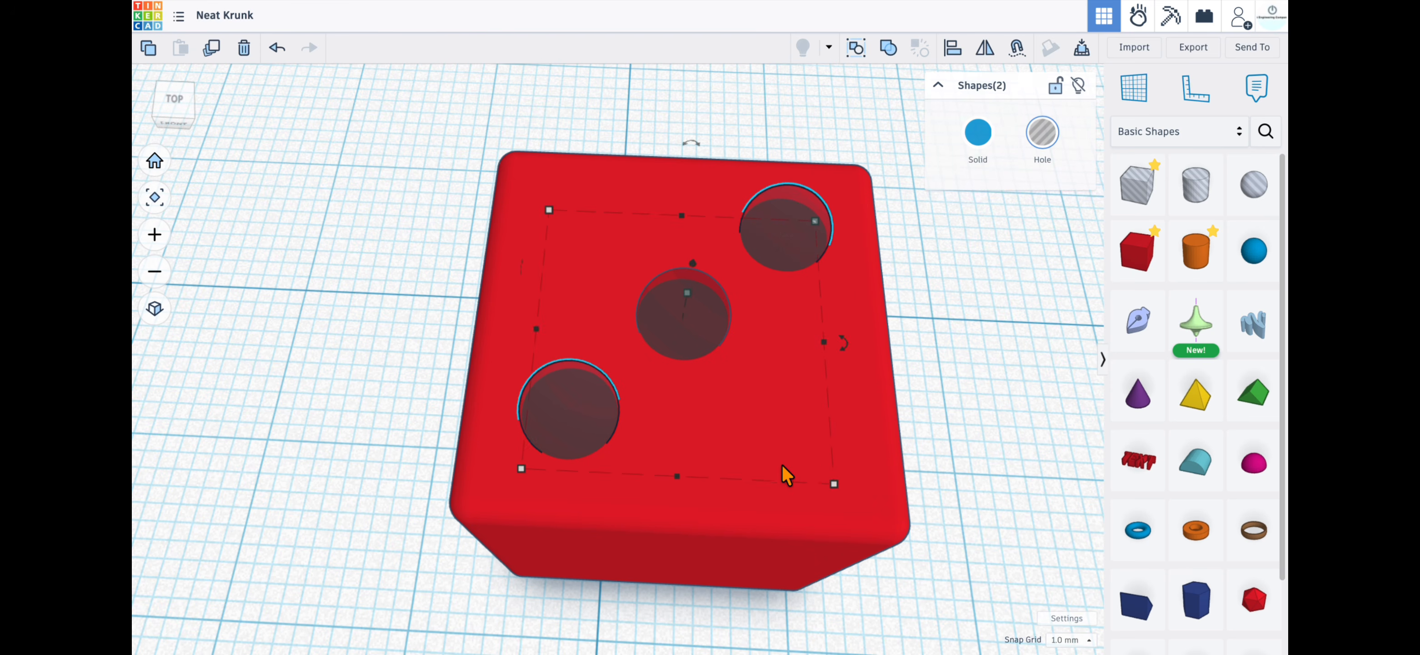
left_click(878, 410, "shift")
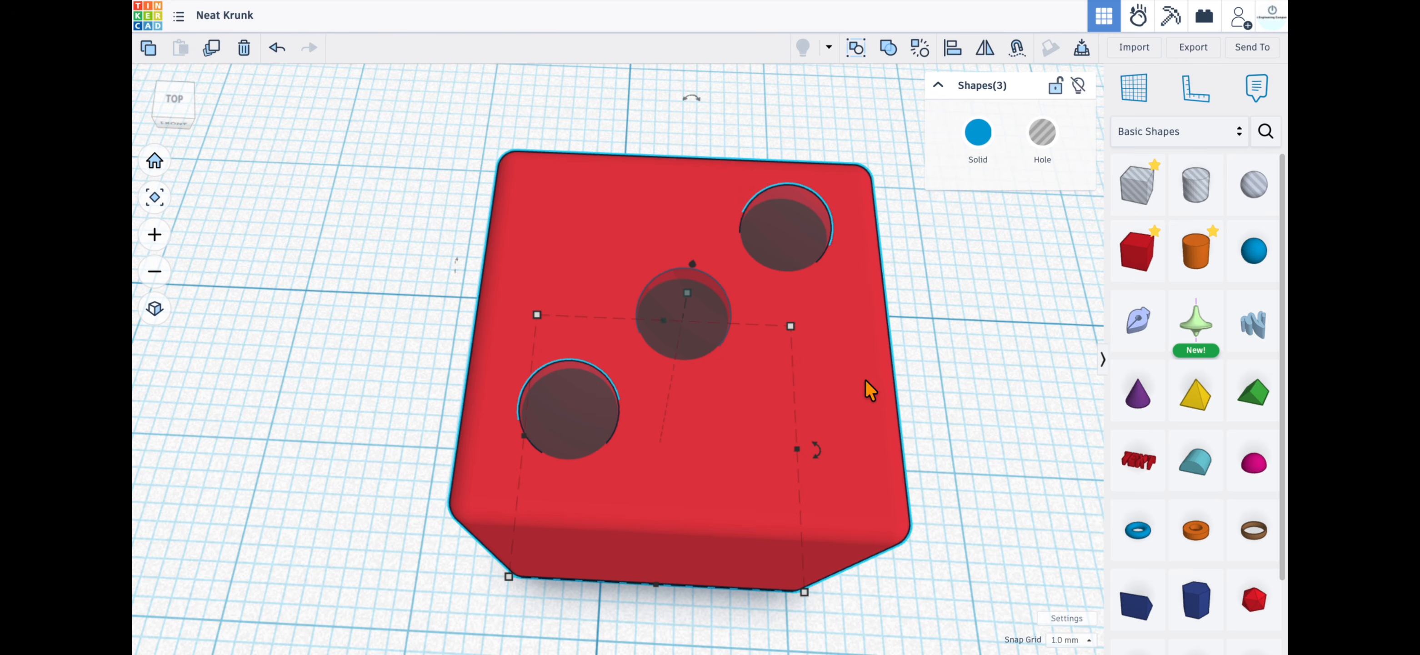
left_click(887, 49)
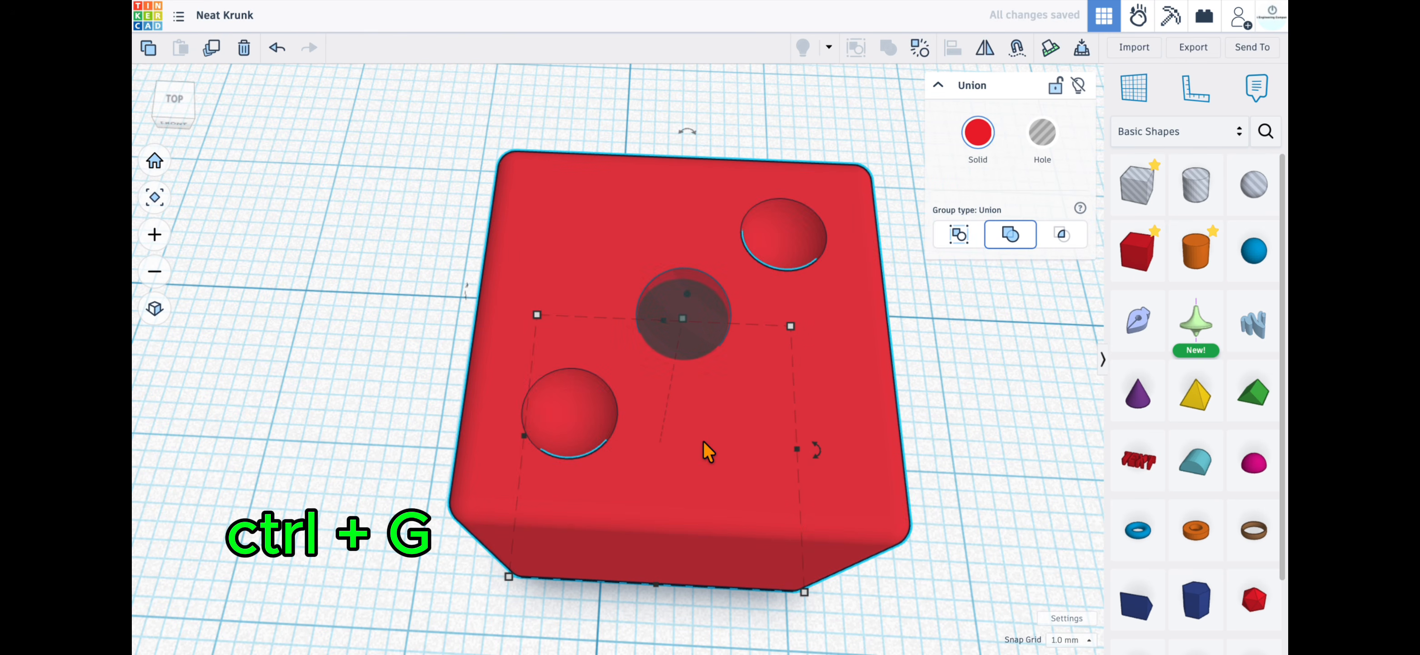
left_click(406, 283)
Rotate the grouped cube 90° onto its side so an uncut face lies beneath the spare hole sphere
right_click_drag(794, 410, 798, 376)
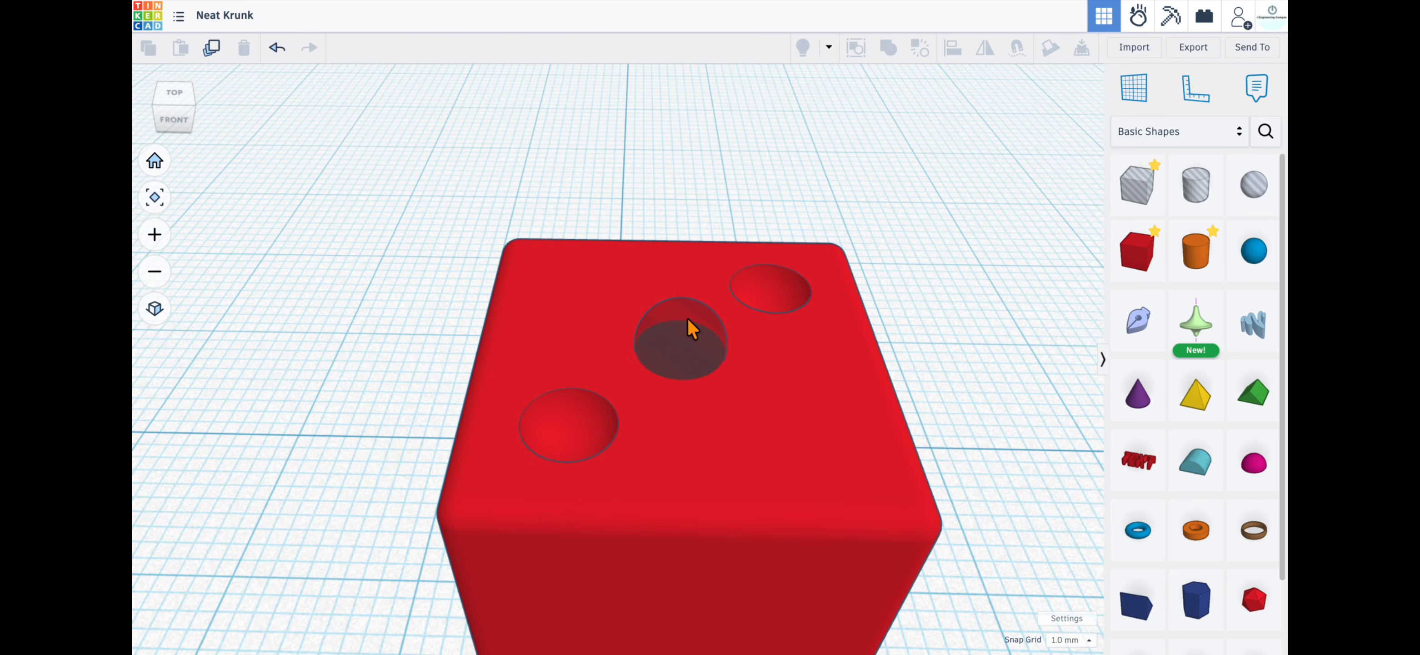
left_click(679, 257)
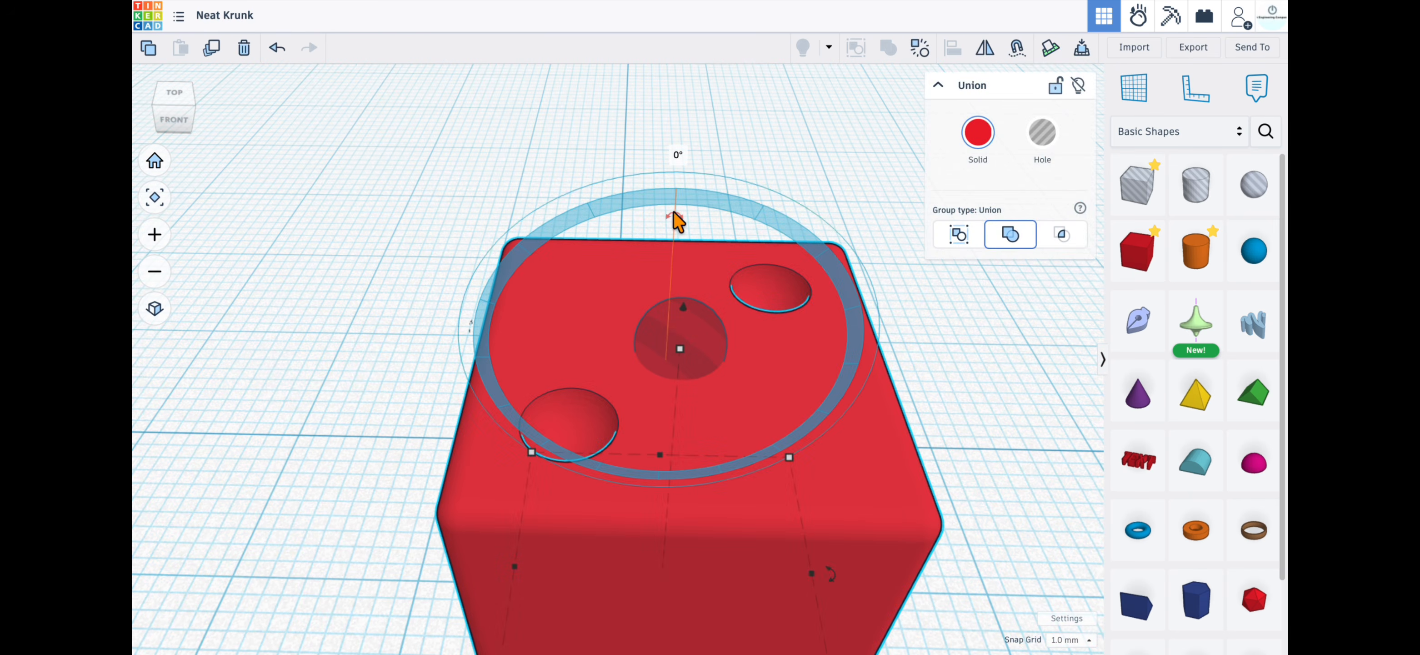
left_click_drag(676, 221, 836, 335)
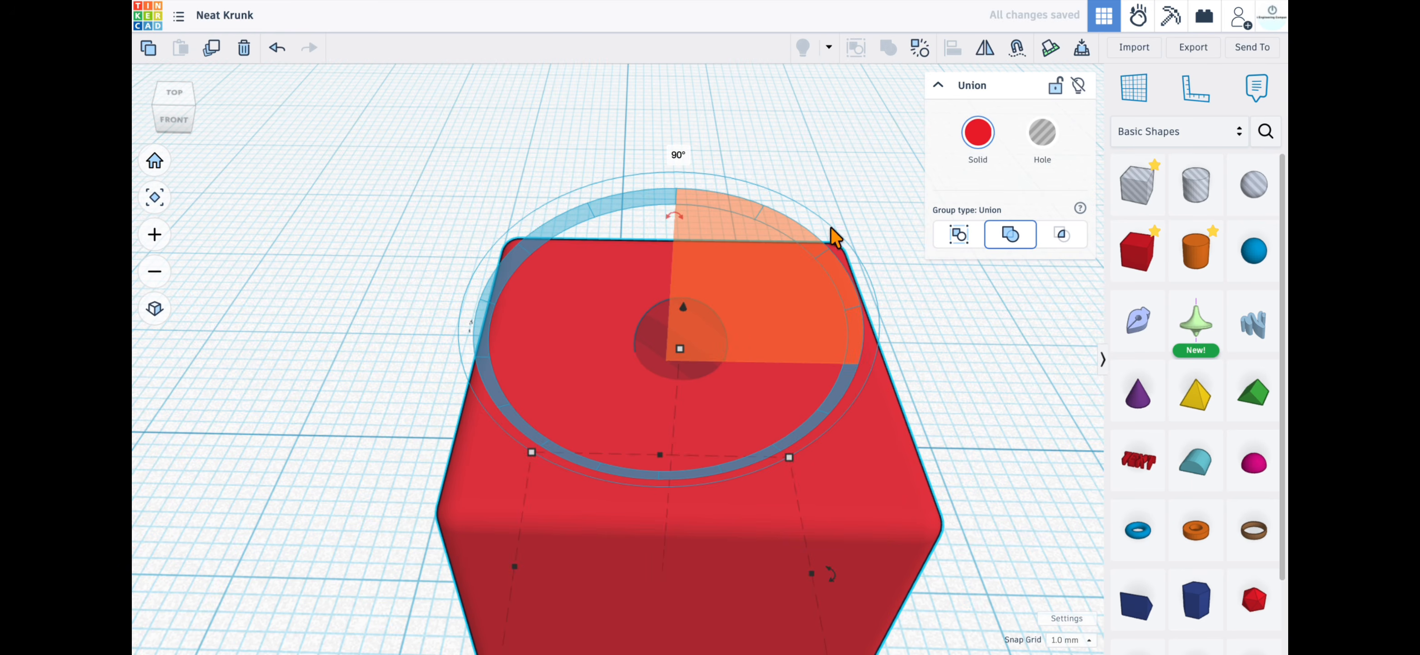
left_click(838, 213)
right_click_drag(837, 212, 697, 338)
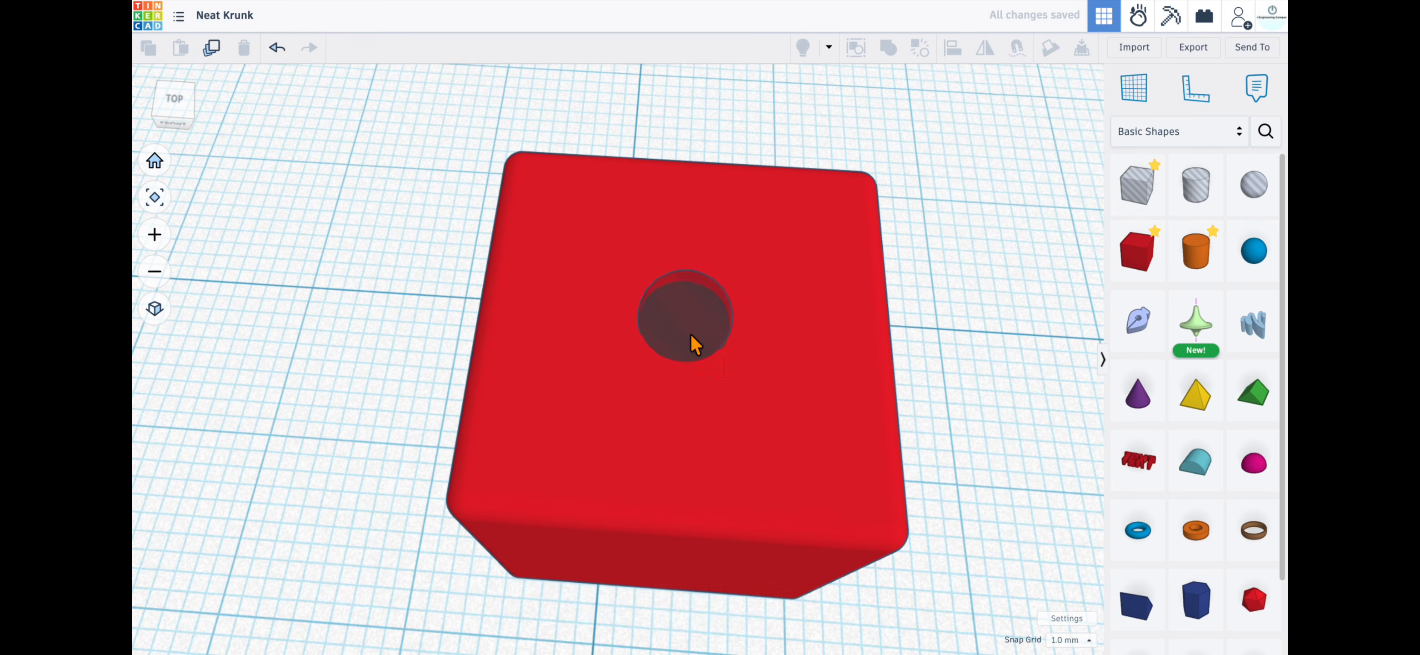
Duplicate the spare hole sphere in place at the center of the uncut top face and select one copy
left_click(691, 336)
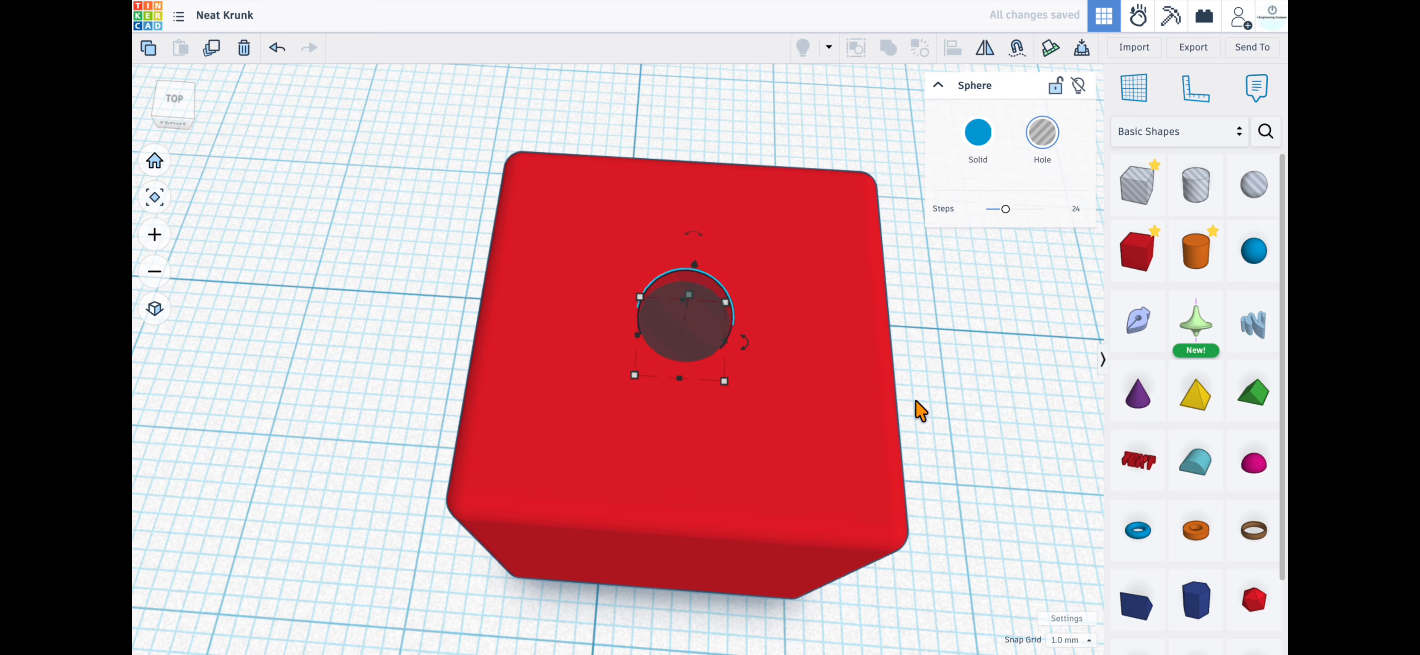
key("ctrl+d")
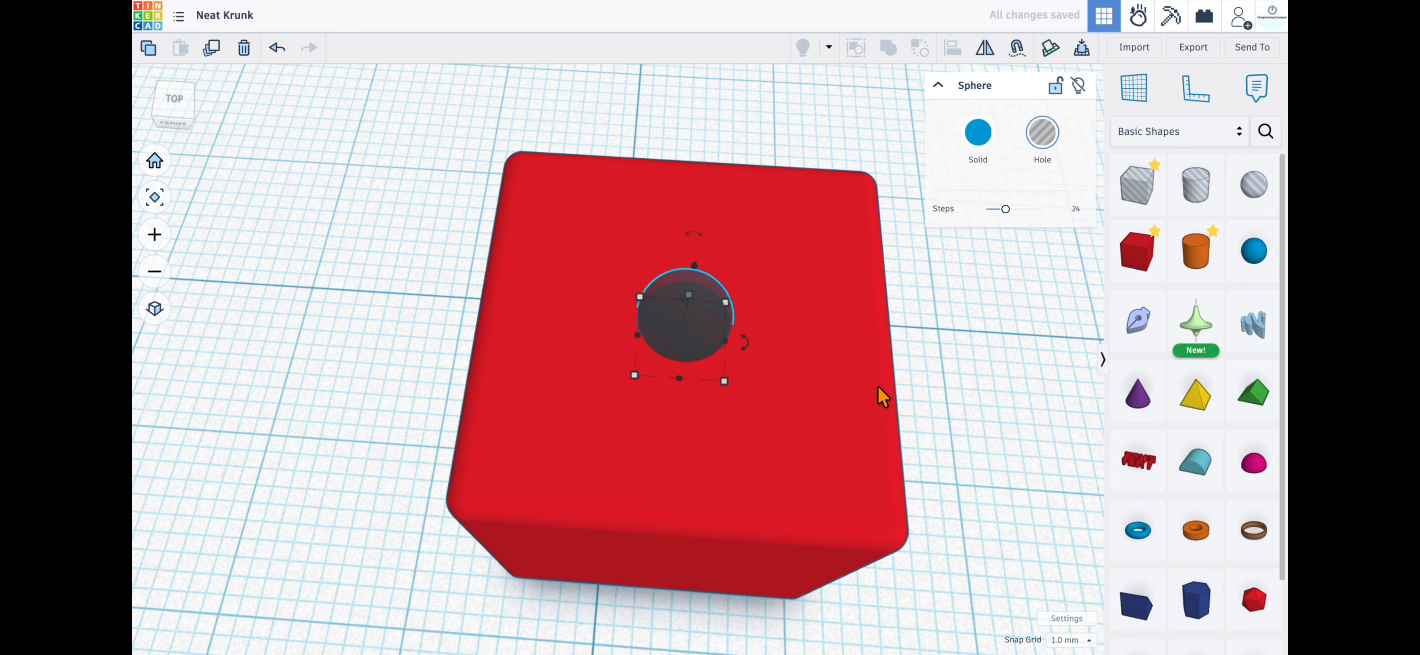
left_click(942, 296)
left_click(674, 315)
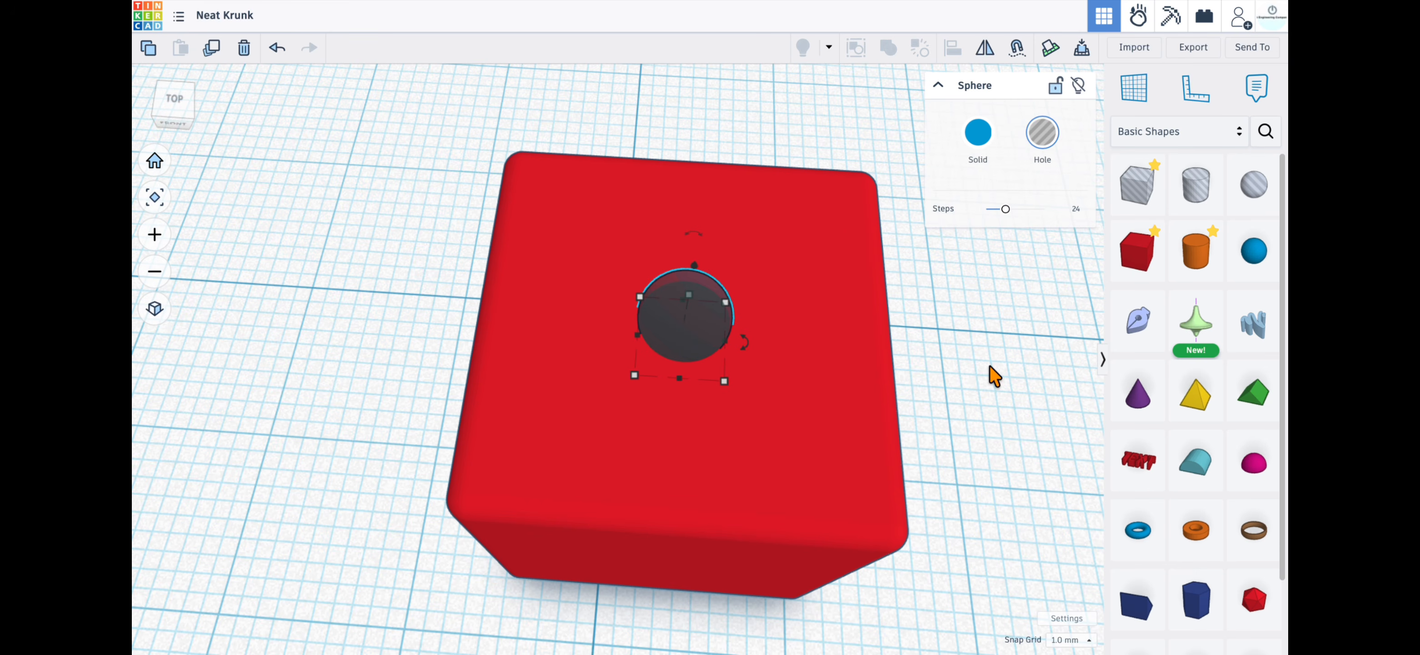
Move the selected sphere copy diagonally from the center to the front-left corner of the top face
key("Down")
key("Down")
key("Down")
key("Down")
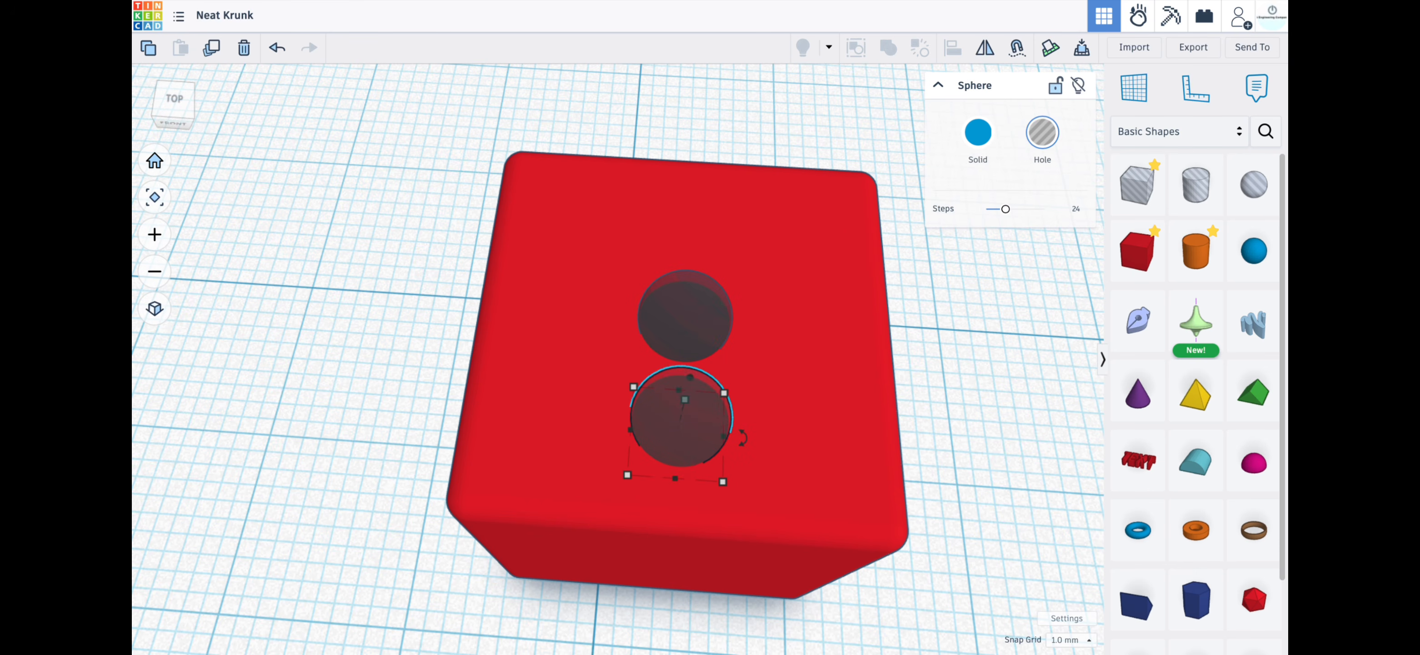
key("Left")
key("Left")
key("Left")
key("Left")
key("Left")
key("Left")
key("Left")
key("Left")
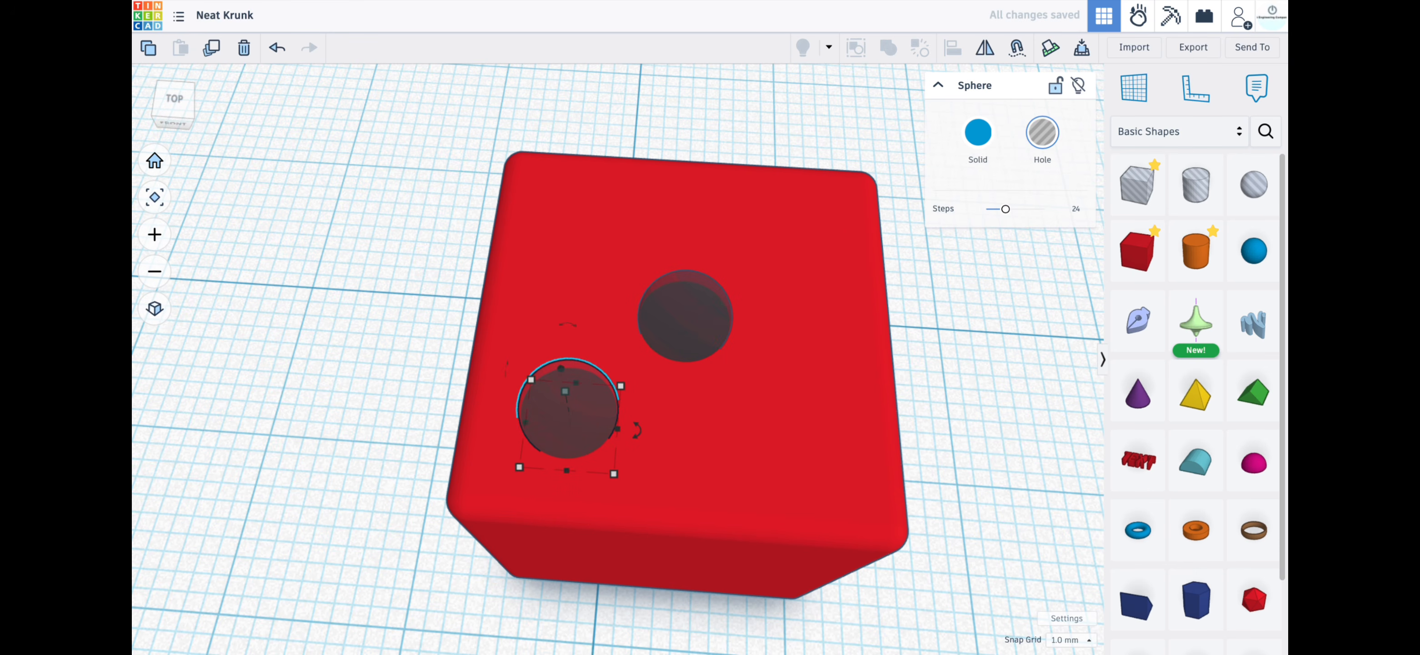
Duplicate the center hole sphere and move the copy diagonally to the back-right corner of the top face
left_click(672, 318)
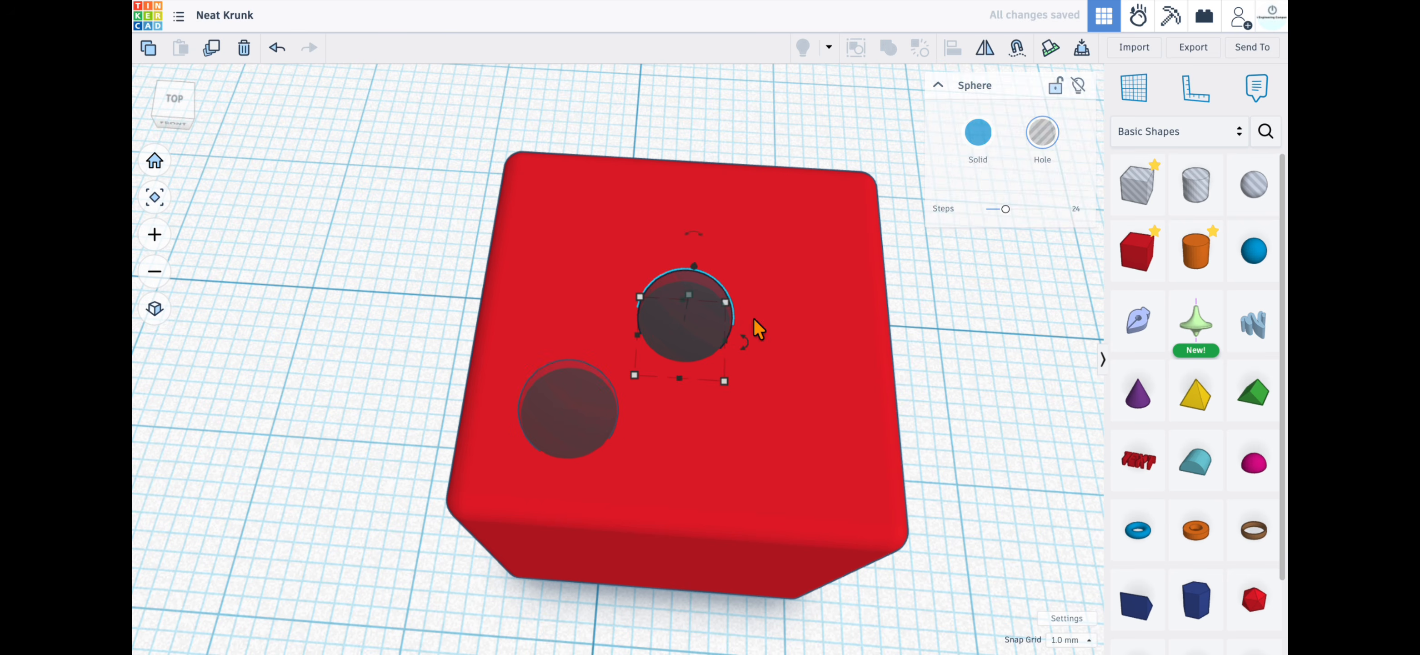
key("ctrl+d")
key("Up")
key("Up")
key("Up")
key("Up")
key("Up")
key("Up")
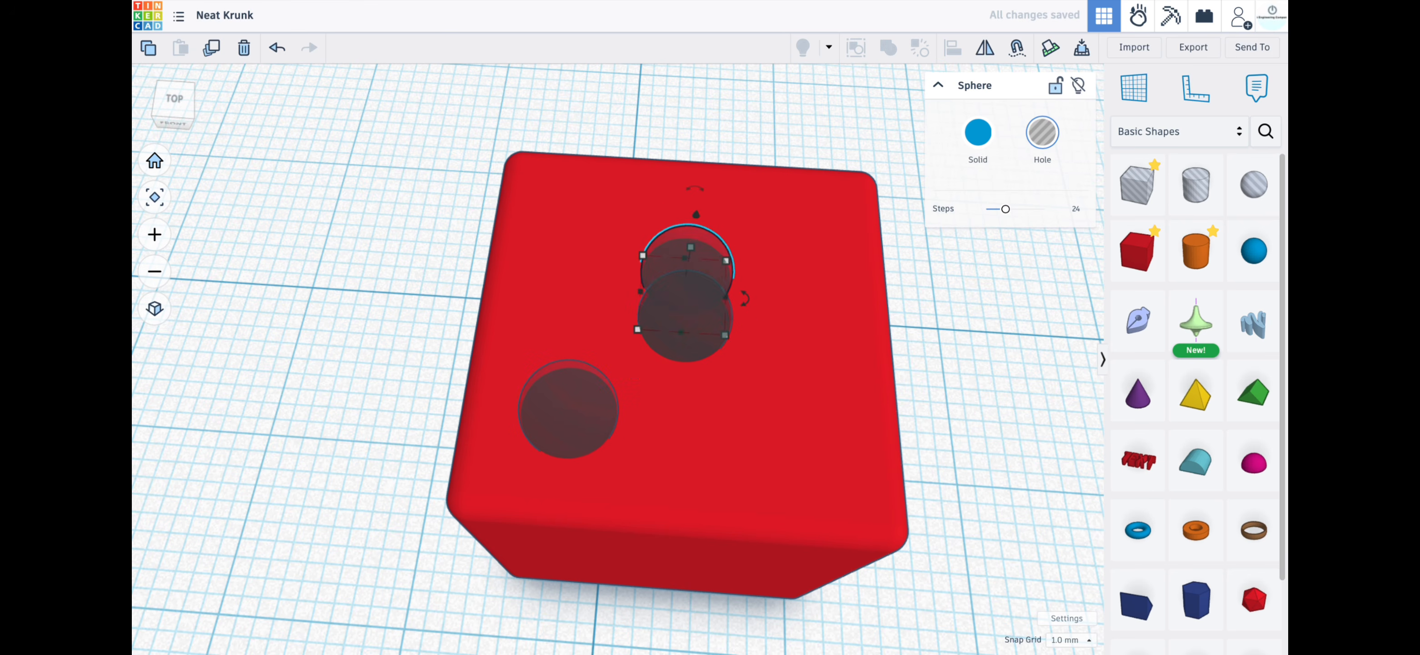
key("Right")
key("Right")
key("Right")
key("Right")
key("Right")
key("Right")
key("Right")
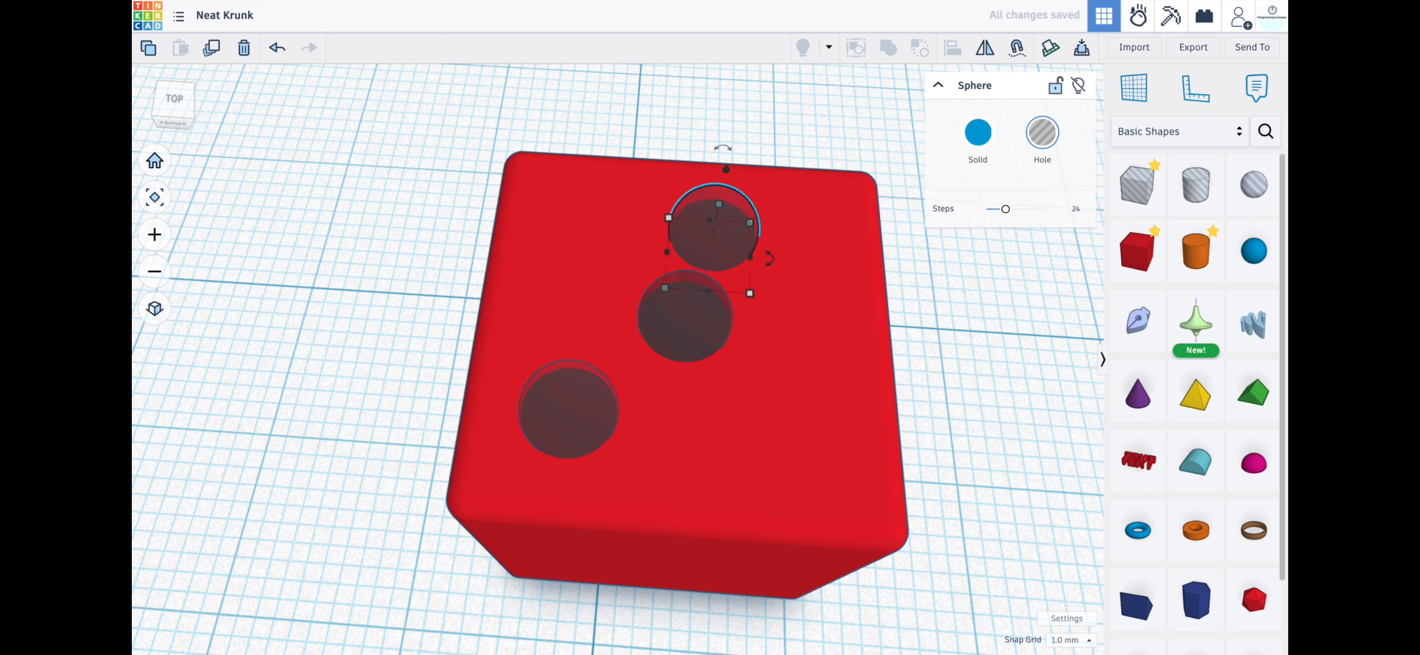
Group one center hole sphere and both corner spheres with the cube to cut three diagonal dimples
mouse_move(961, 437)
right_mouse_down()
mouse_move(643, 330)
mouse_move(770, 158)
mouse_move(890, 325)
mouse_move(941, 437)
right_mouse_up()
right_click_drag(988, 362, 904, 356)
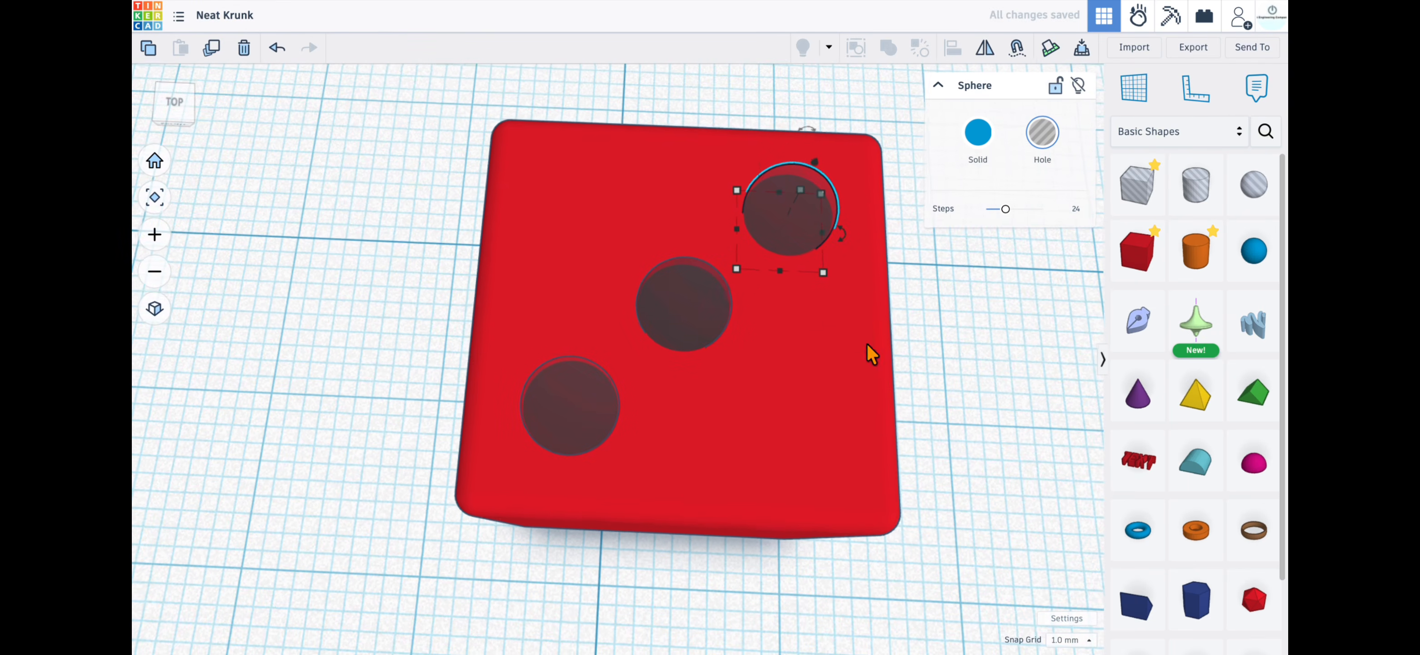
left_click(711, 304)
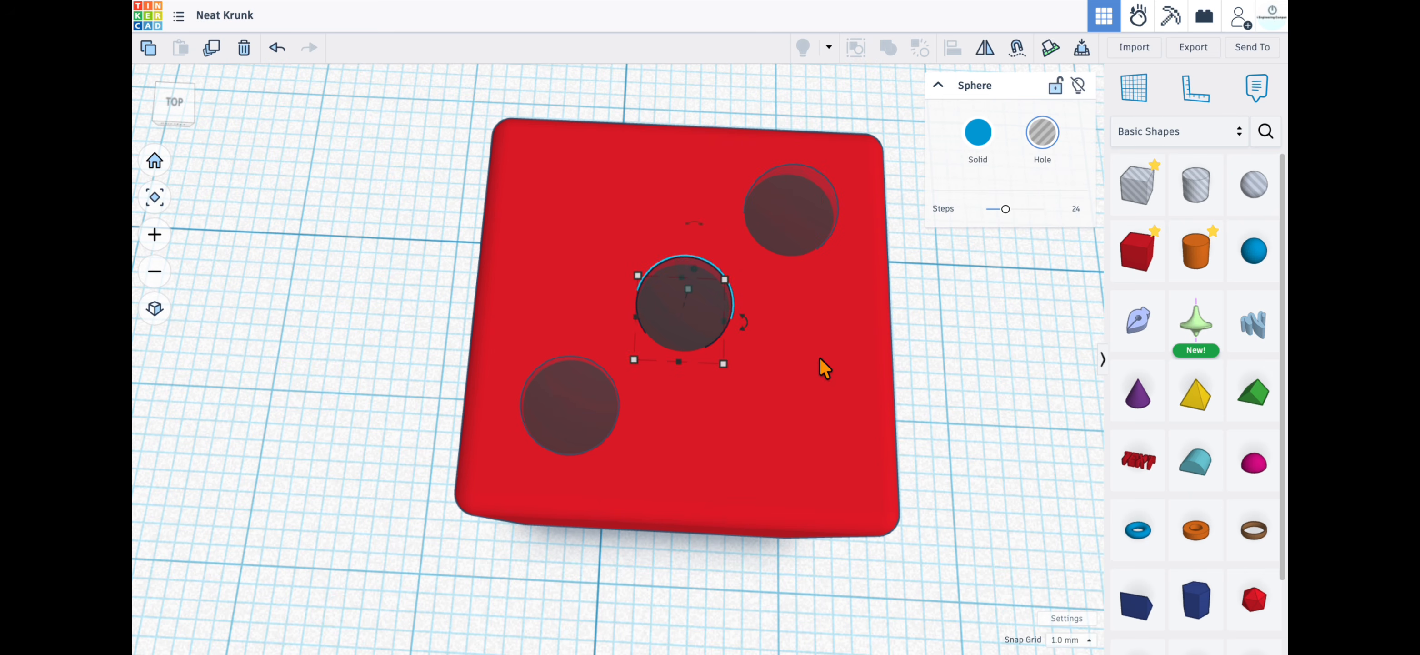
left_click(814, 214, "shift")
left_click(558, 412, "shift")
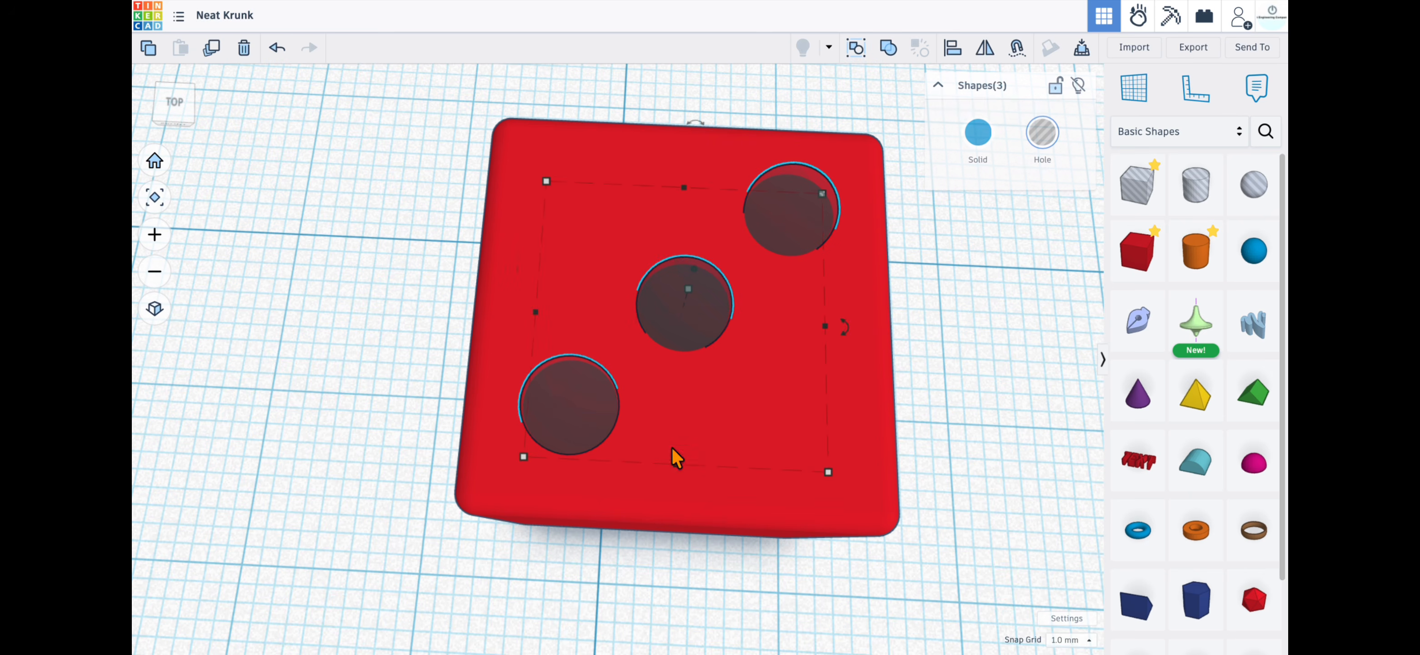
left_click(881, 499, "shift")
right_click_drag(959, 405, 913, 304)
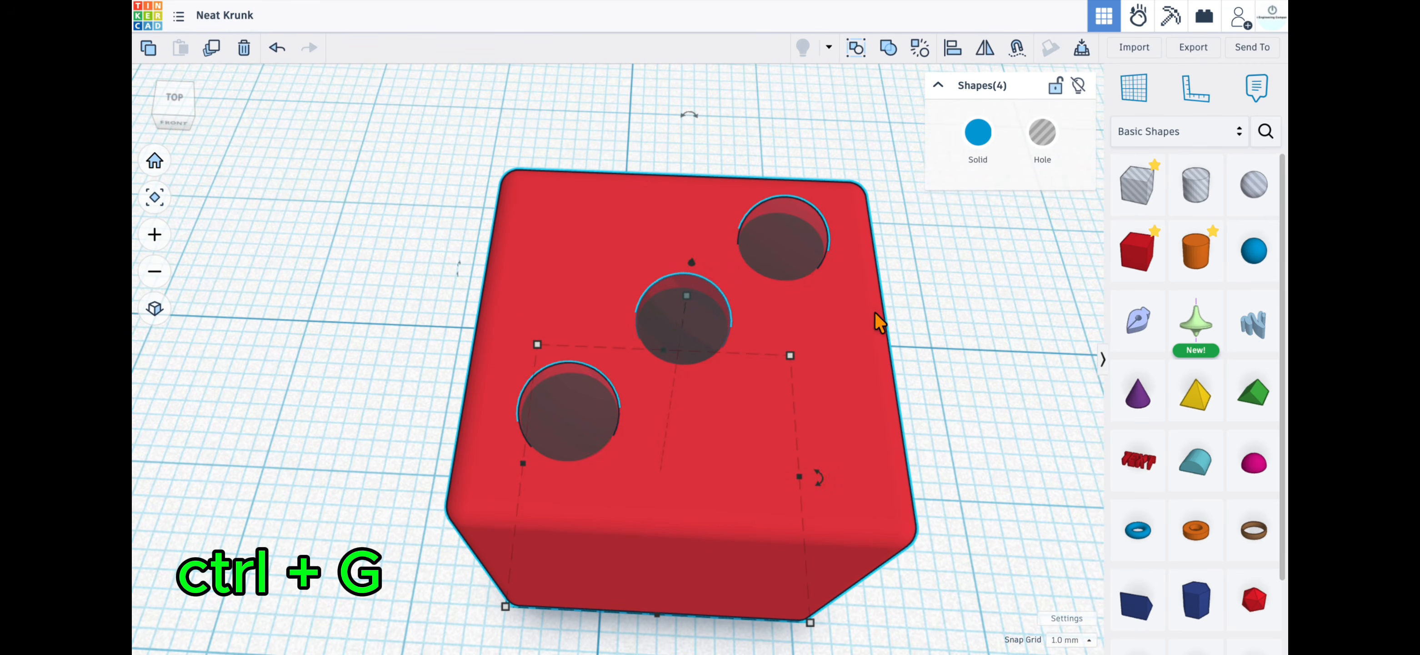
key("ctrl+g")
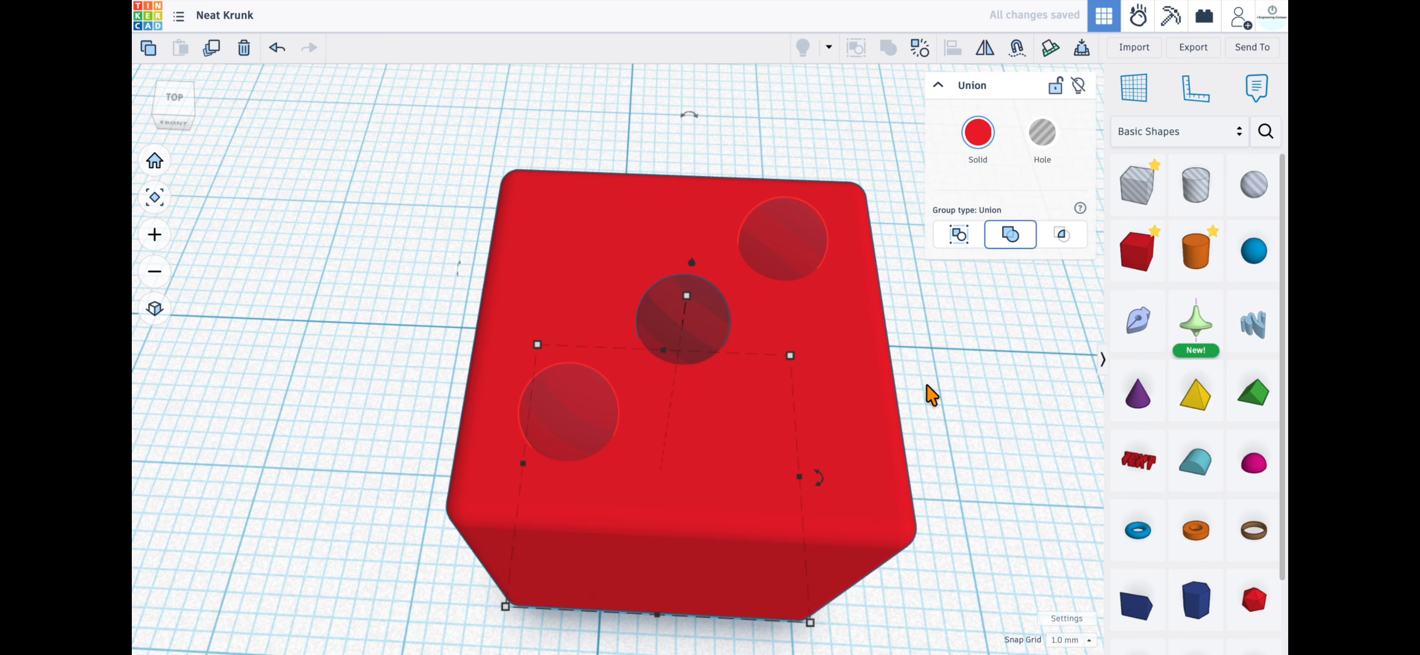
Rotate the cube with the three dimples onto another side so an uncut face lies beneath the spare sphere
right_click_drag(963, 437, 860, 435)
scroll(882, 482, "down", 5)
right_click_drag(893, 488, 903, 449)
scroll(793, 427, "up", 5)
mouse_move(783, 298)
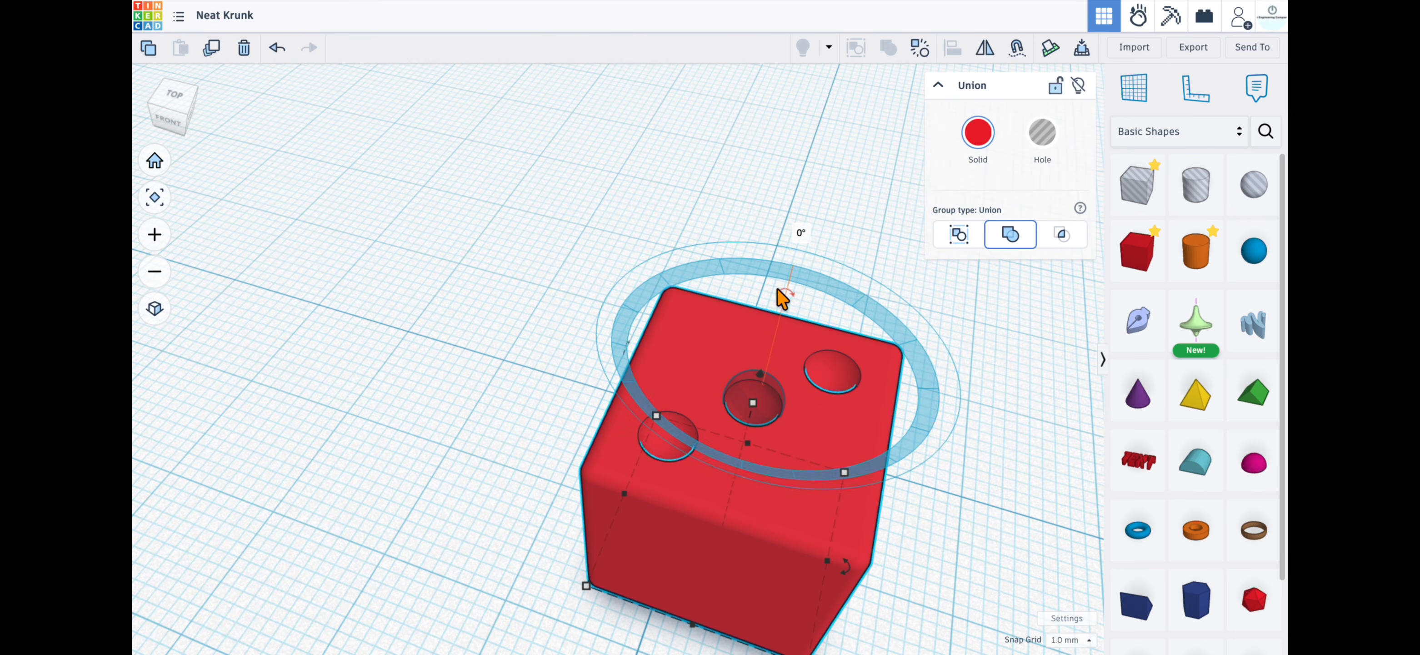
left_click_drag(785, 298, 905, 418)
right_click_drag(979, 526, 992, 503)
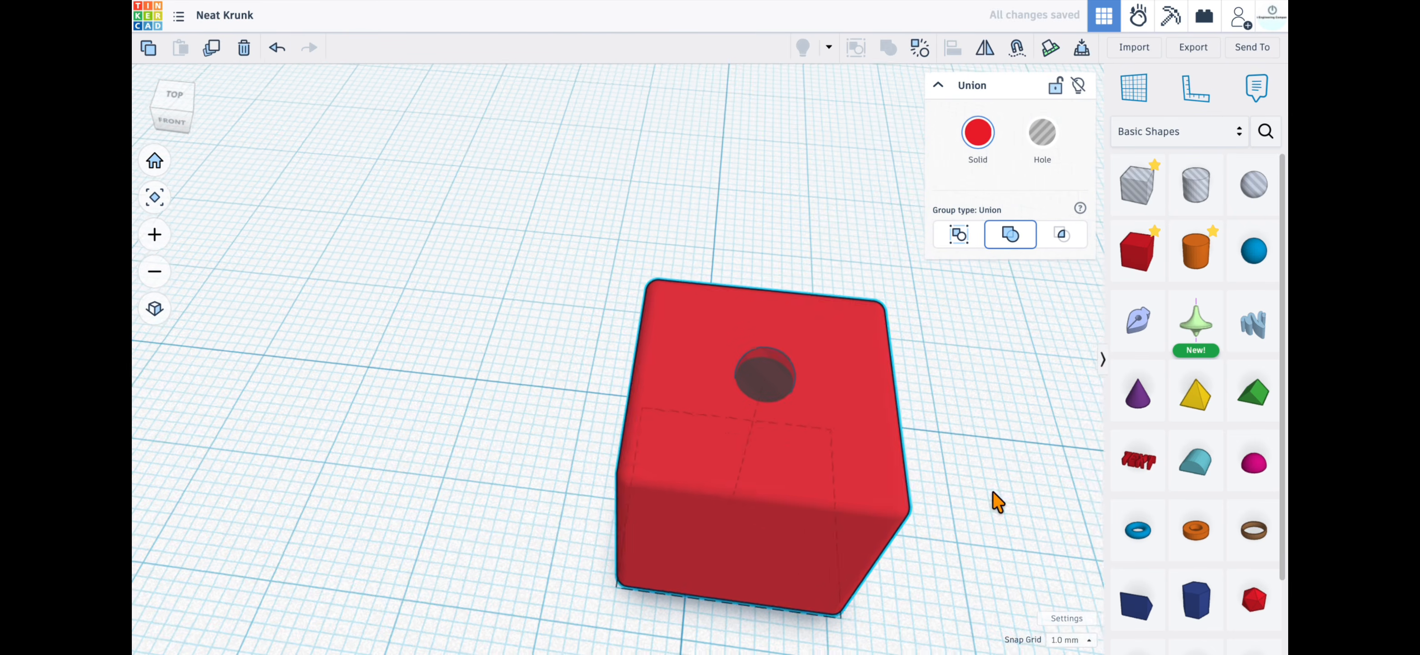
Duplicate the spare hole sphere in place on the new uncut top face and select one copy
double_click(775, 348)
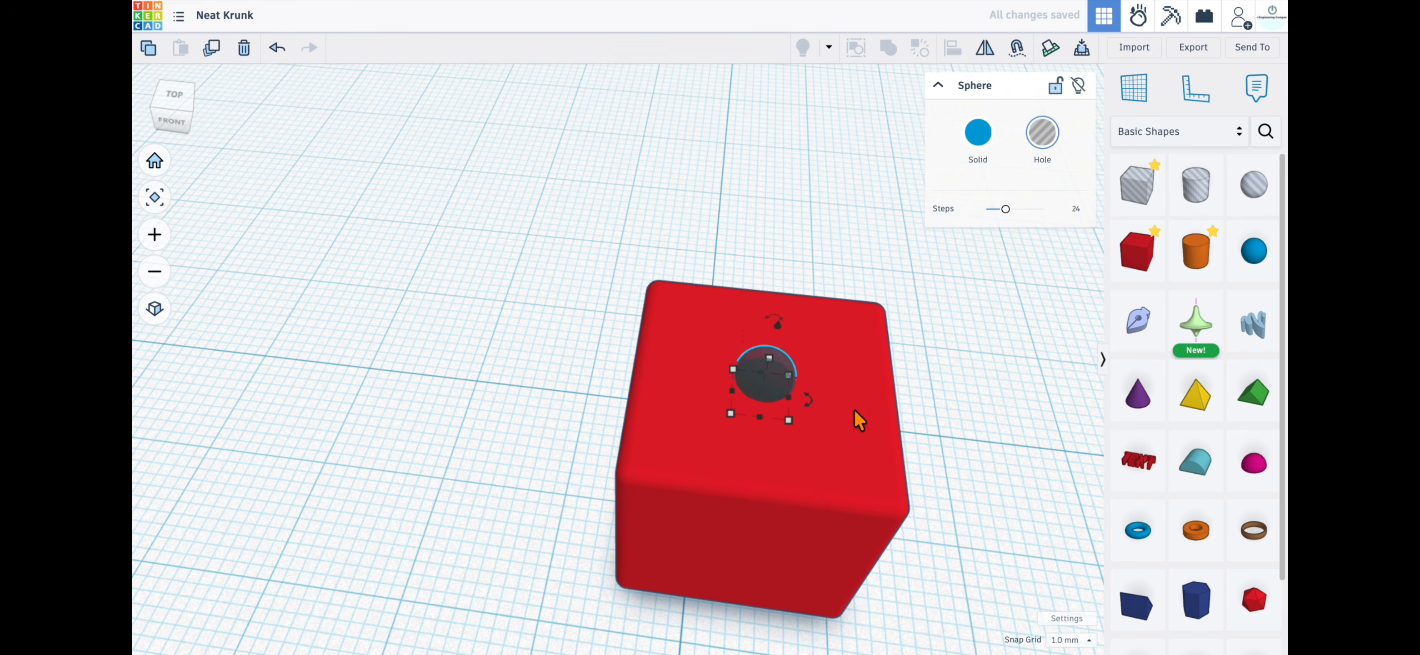
scroll(843, 408, "up", 5)
scroll(838, 402, "down", 4)
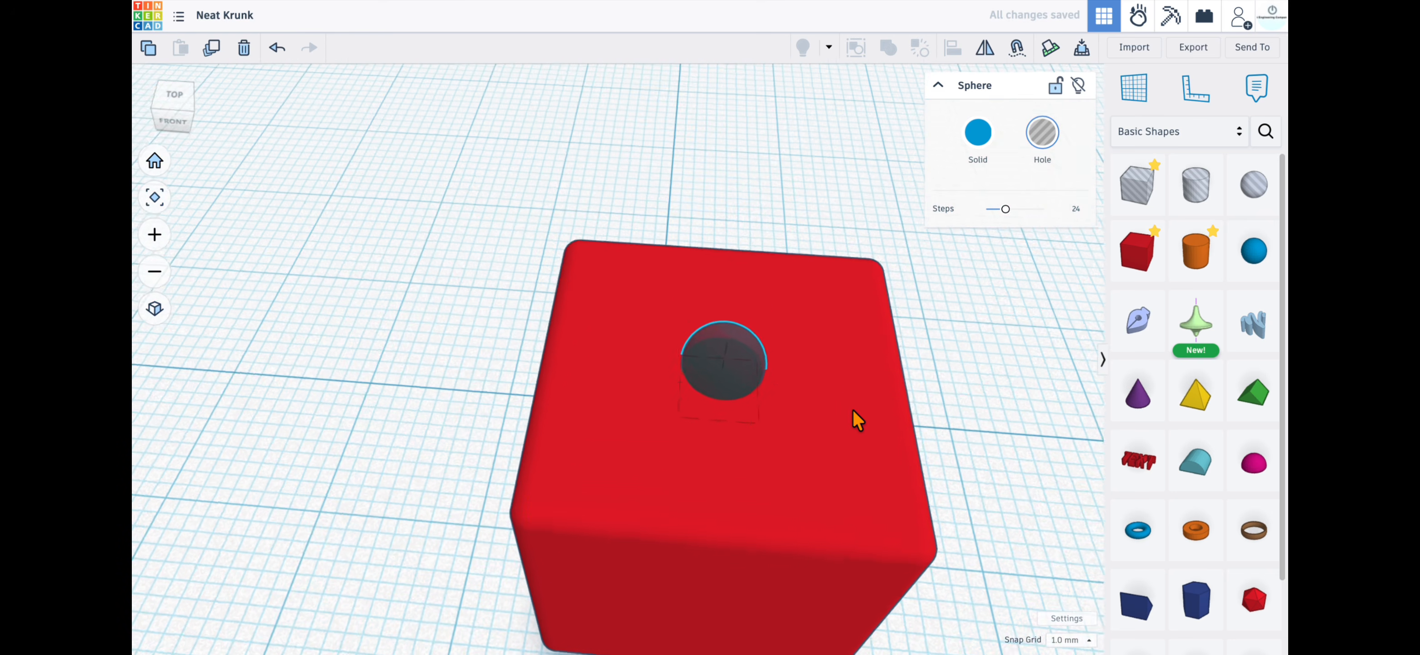
left_click(943, 367)
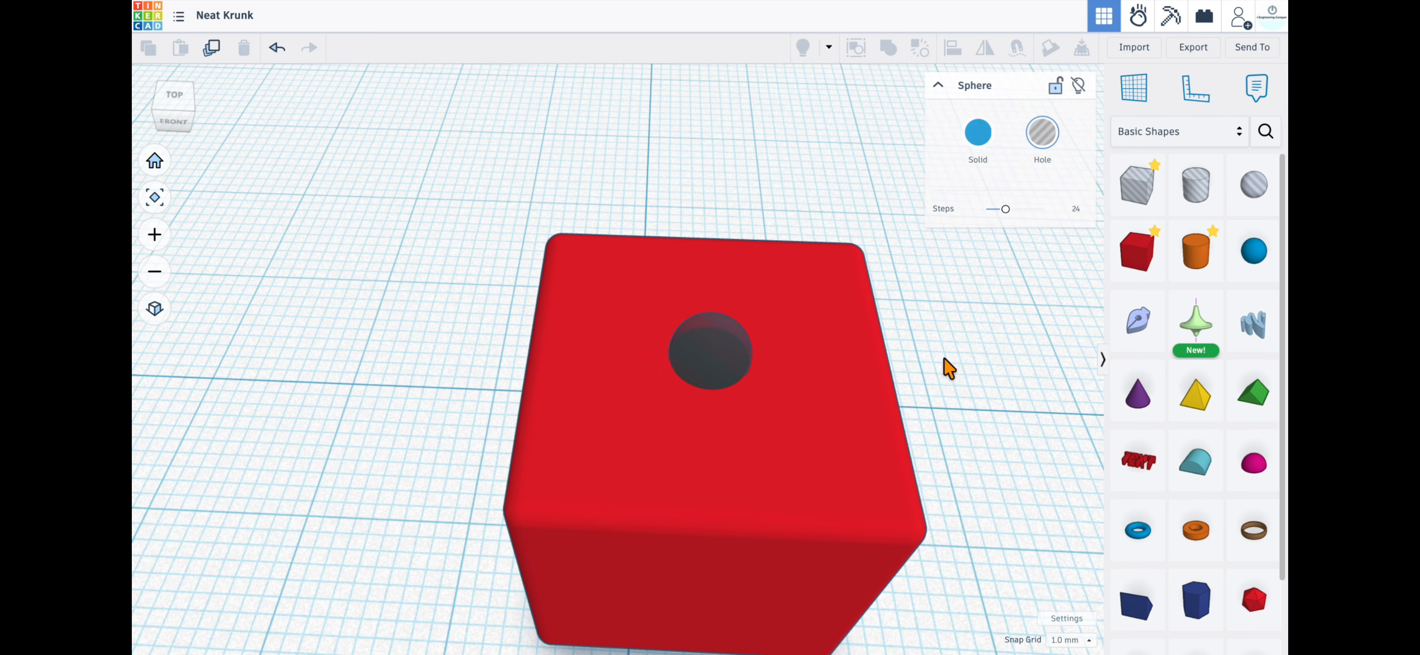
left_click(707, 356)
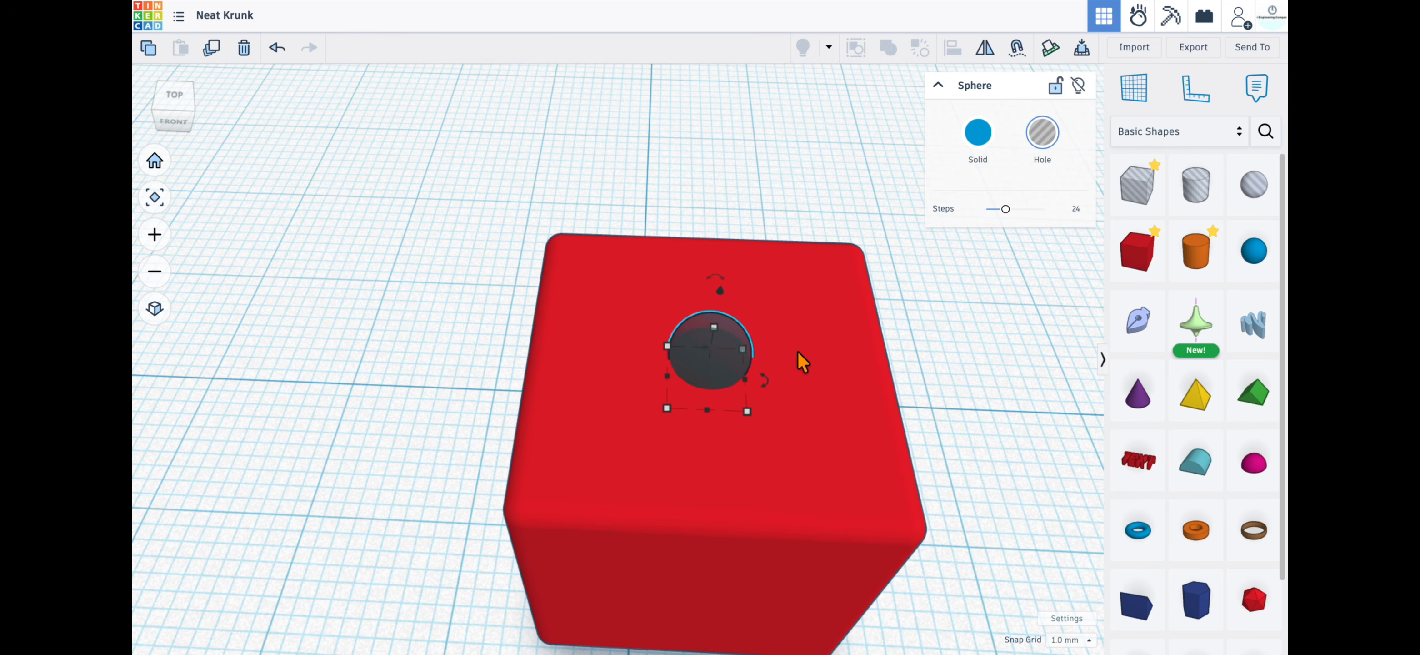
Duplicate the center hole sphere and move the copy diagonally to the front-left corner of the top face
key("ctrl+d")
key("Down")
key("Down")
key("Down")
key("Down")
key("Down")
key("Down")
key("Down")
key("Down")
key("Down")
key("Down")
key("Down")
key("Down")
key("Down")
key("Down")
key("Down")
key("Down")
key("Down")
key("Down")
key("Down")
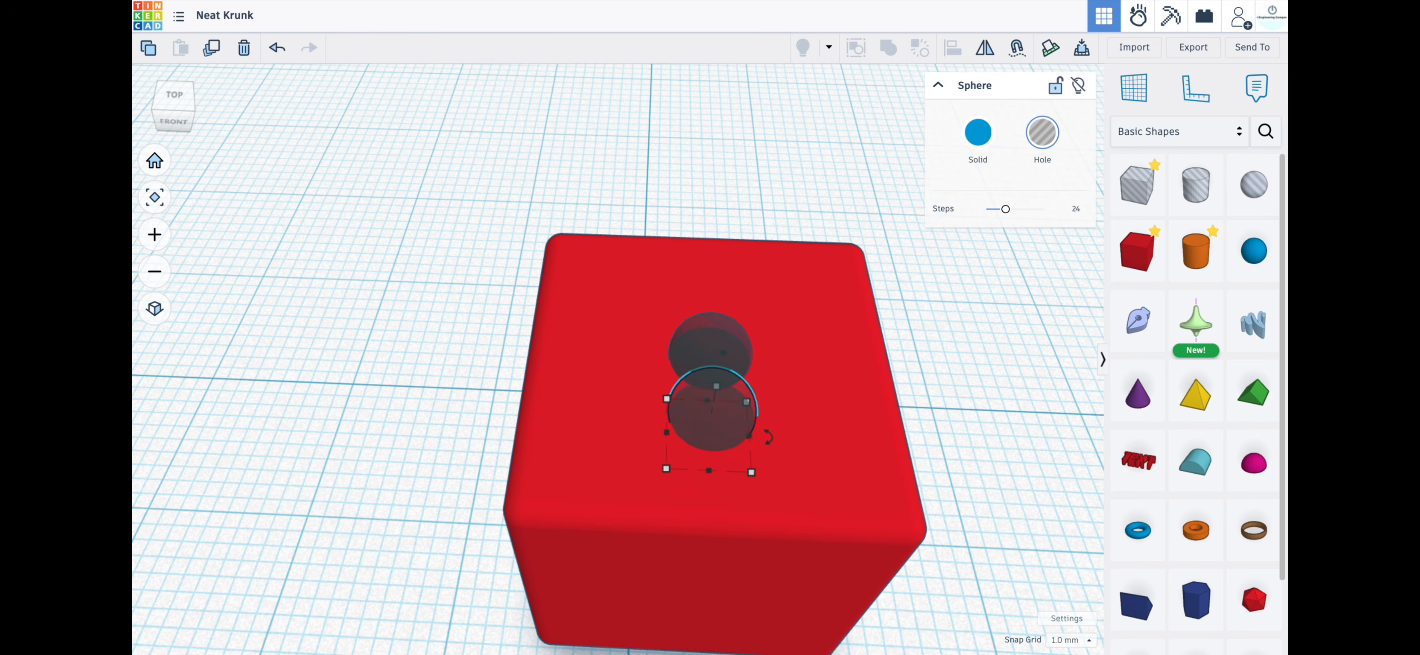
key("Left")
key("Left")
key("Left")
key("Left")
key("Left")
key("Left")
key("Left")
key("Left")
key("Left")
key("Left")
key("Left")
key("Left")
key("Left")
key("Left")
key("Left")
key("Left")
key("Left")
key("Left")
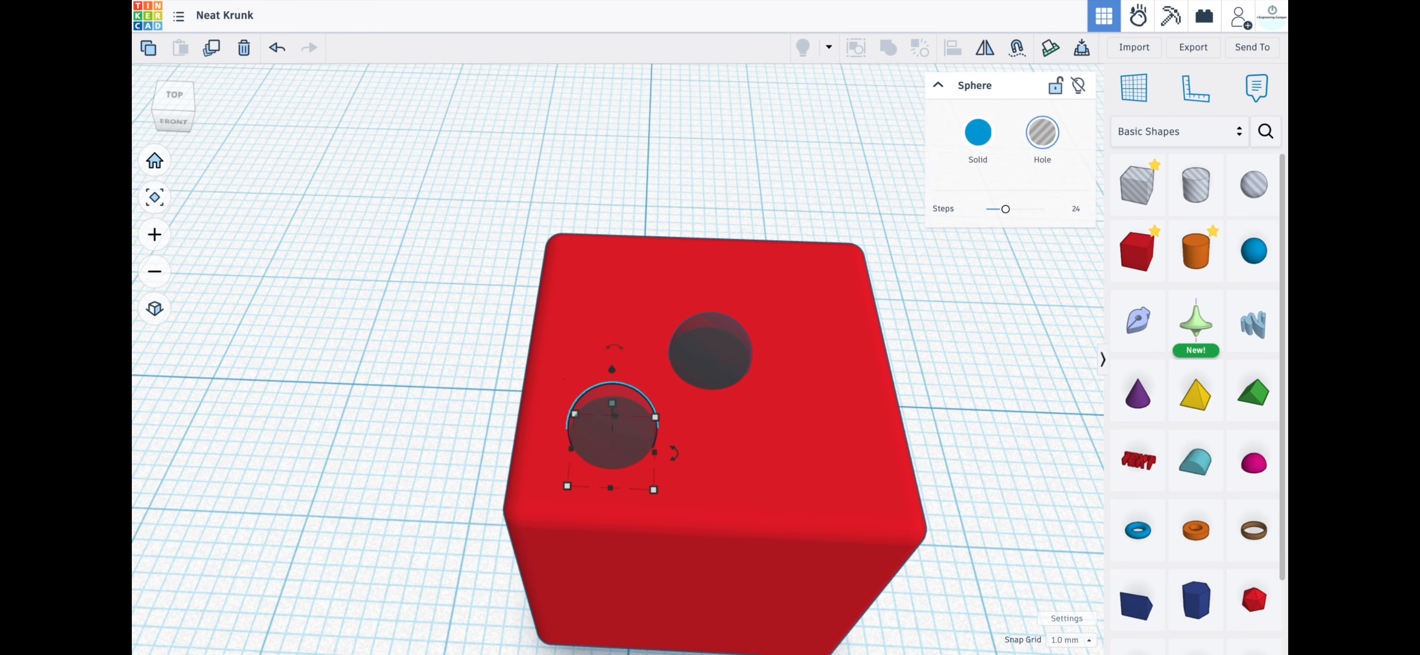
Duplicate the center hole sphere again and move this copy to the back-right corner of the top face
left_click(686, 352)
key("ctrl+d")
key("Up")
key("Up")
key("Up")
key("Up")
key("Up")
key("Up")
key("Up")
key("Up")
key("Up")
key("Up")
key("Up")
key("Up")
key("Right")
key("Right")
key("Right")
key("Right")
key("Right")
key("Right")
key("Right")
key("Right")
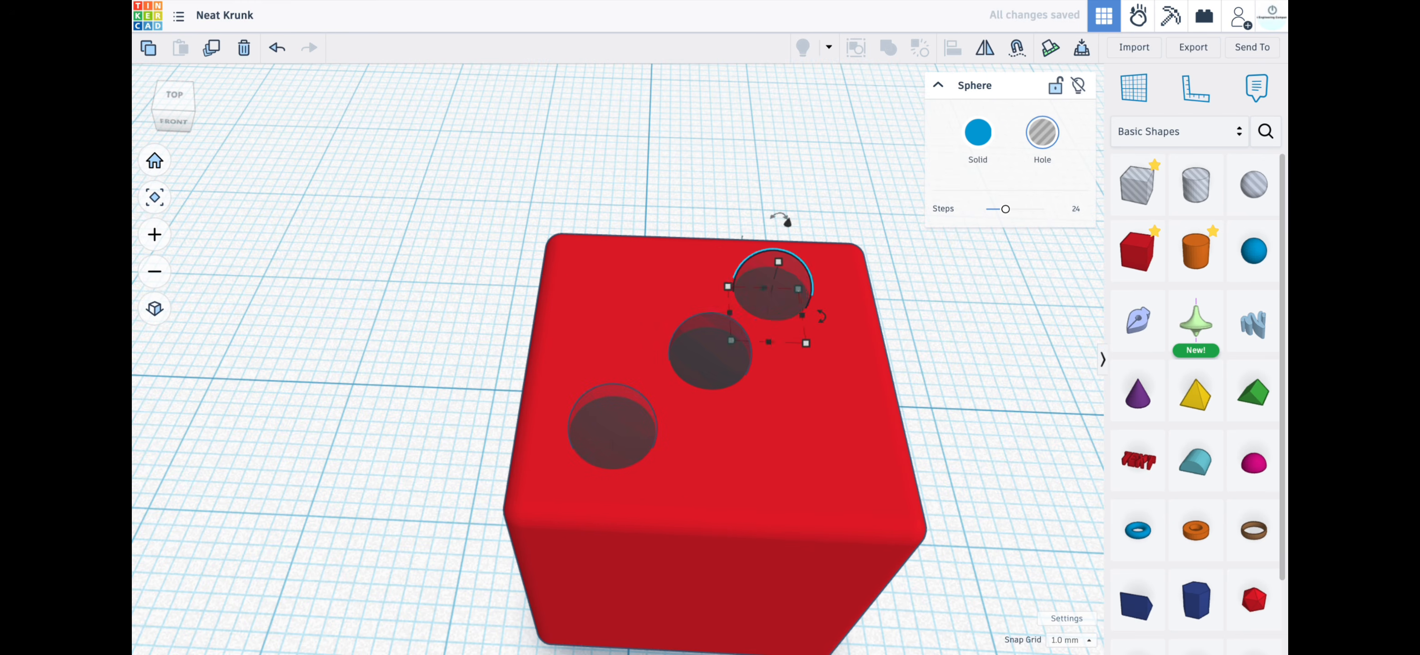
Duplicate the center hole sphere and move the new copy to the front-right corner of the top face
left_click(705, 370)
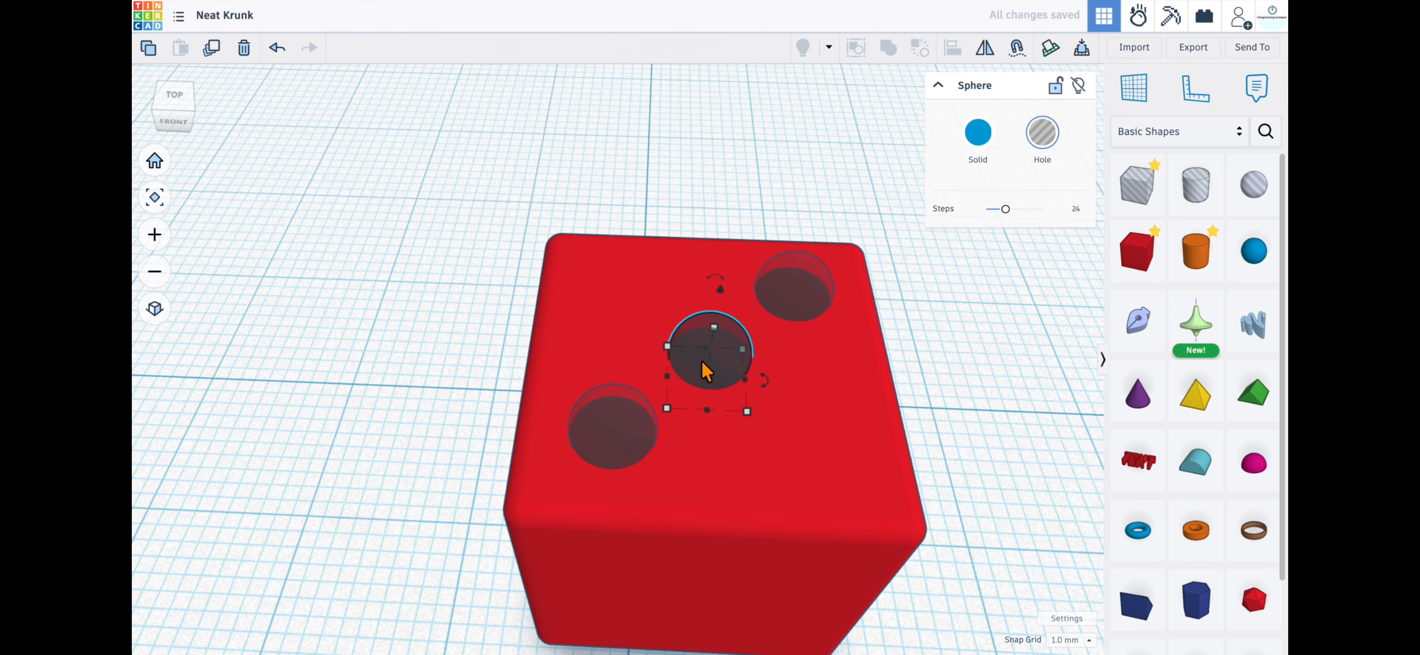
key("ctrl+d")
key("Down")
key("Down")
key("Down")
key("Down")
key("Down")
key("Down")
key("Down")
key("Down")
key("Down")
key("Down")
key("Down")
key("Down")
key("Down")
key("Down")
key("Right")
key("Right")
key("Right")
key("Right")
key("Right")
key("Right")
key("Right")
key("Right")
key("Right")
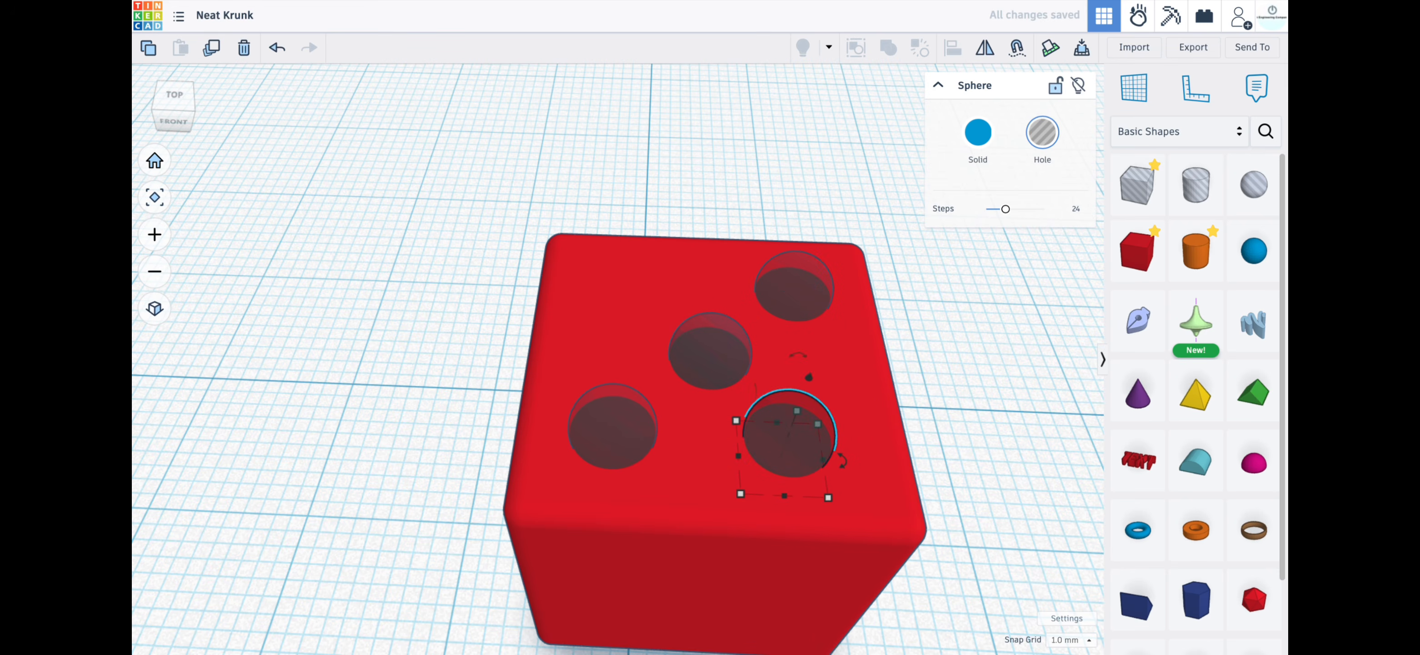
Duplicate the center hole sphere and move the copy to the remaining back-left corner of the top face
left_click(708, 343)
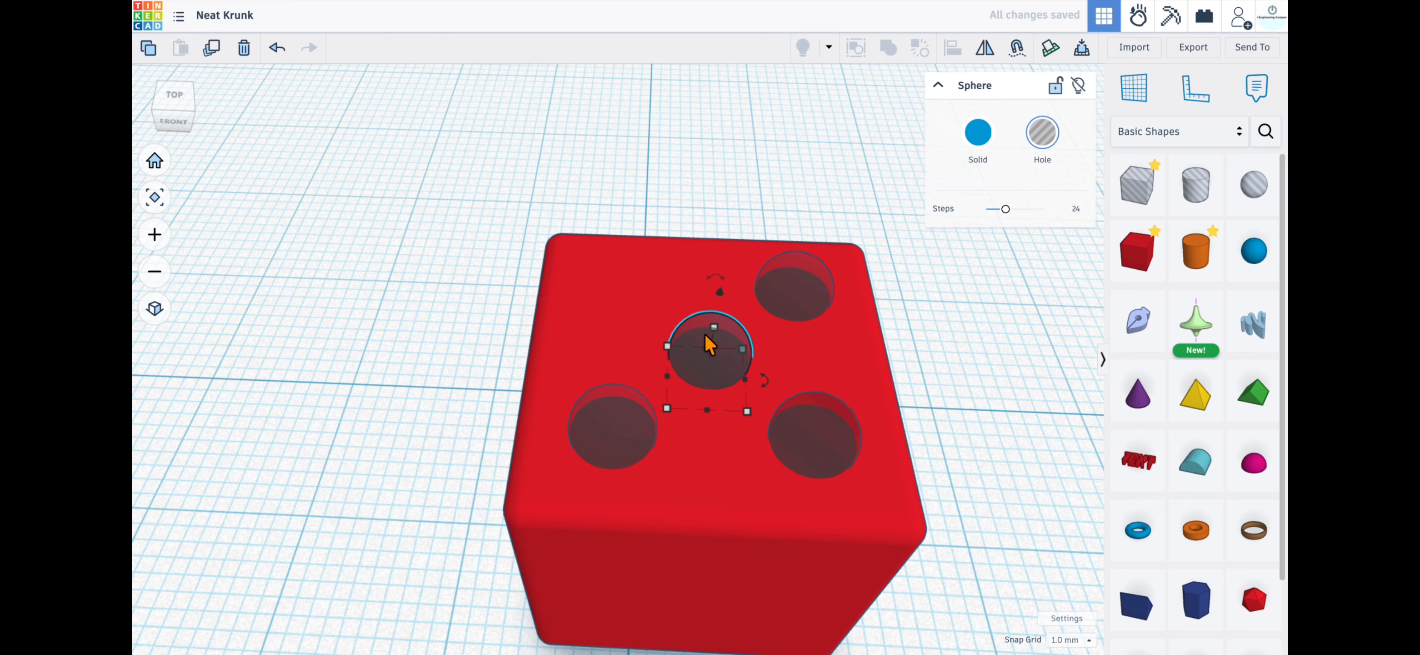
key("ctrl+d")
key("Up")
key("Up")
key("Up")
key("Up")
key("Up")
key("Up")
key("Up")
key("Up")
key("Up")
key("Up")
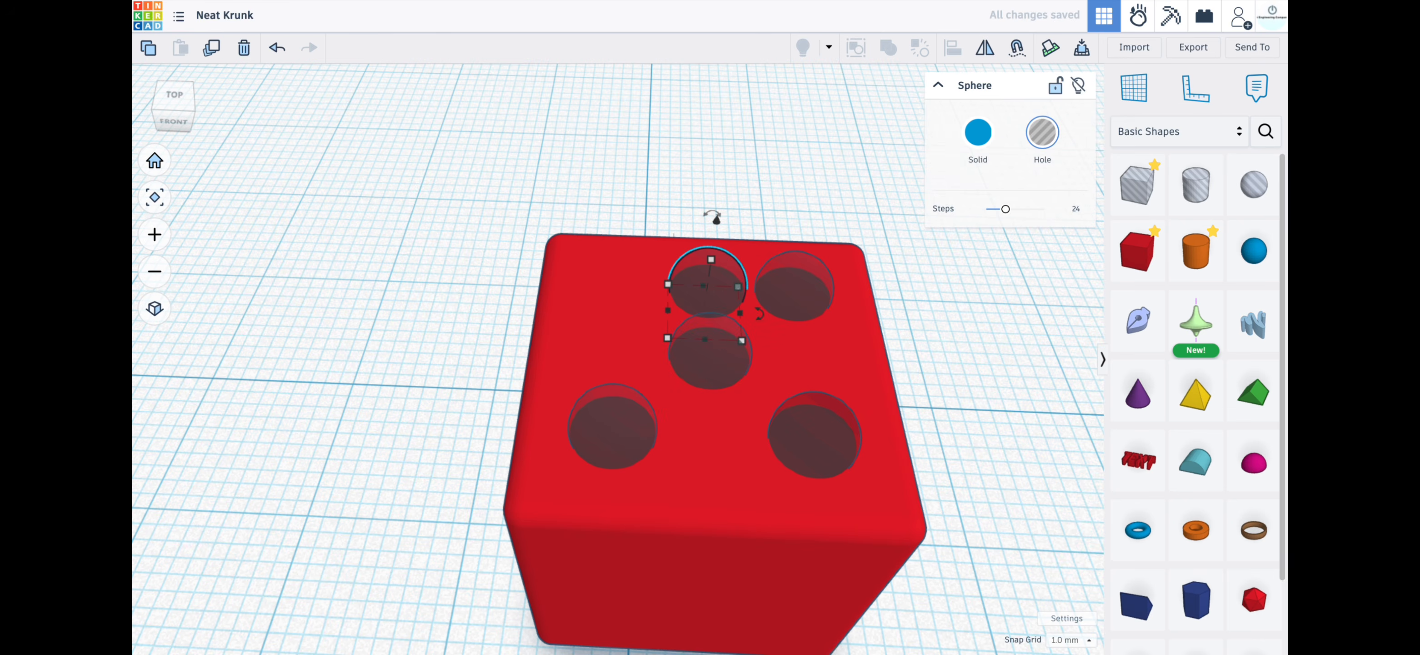
key("Left")
key("Left")
key("Left")
key("Left")
key("Left")
key("Left")
key("Left")
key("Left")
key("Left")
key("Left")
key("Left")
key("Left")
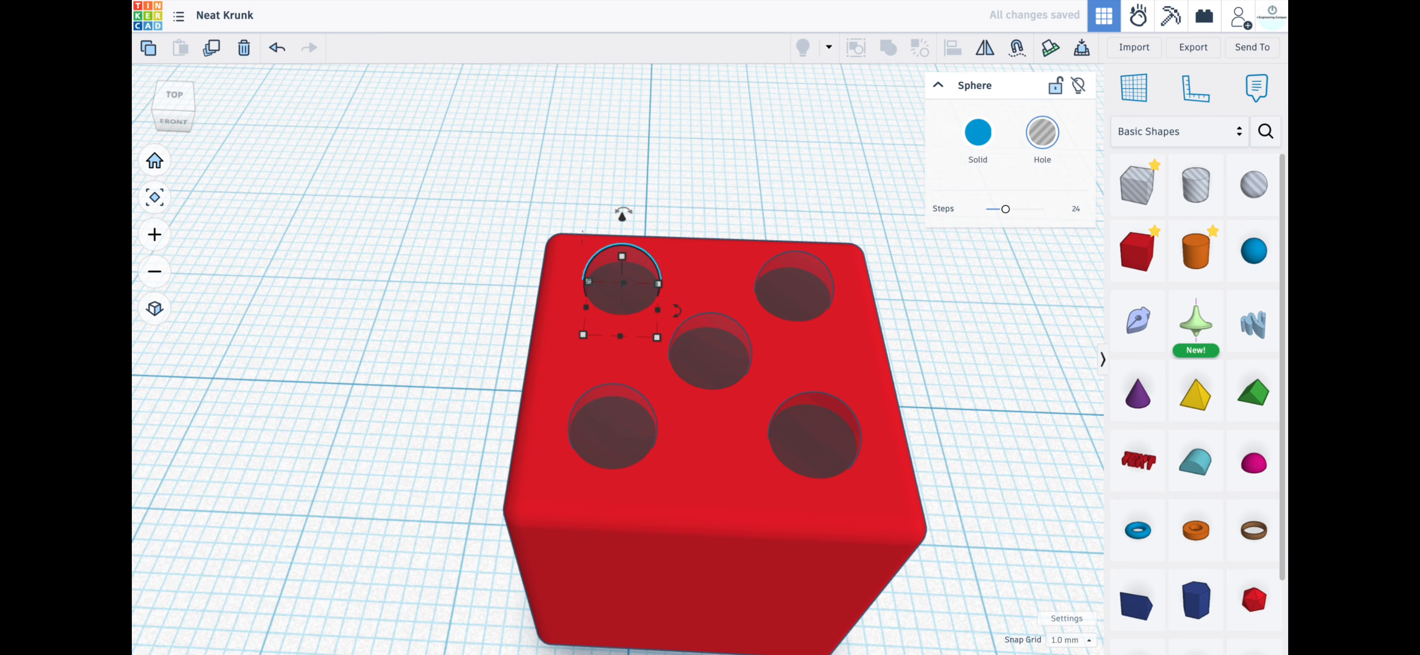
Group the four corner hole spheres with the cube to cut four dimples, leaving the center sphere ungrouped
left_click(969, 330)
right_click_drag(960, 314, 955, 389)
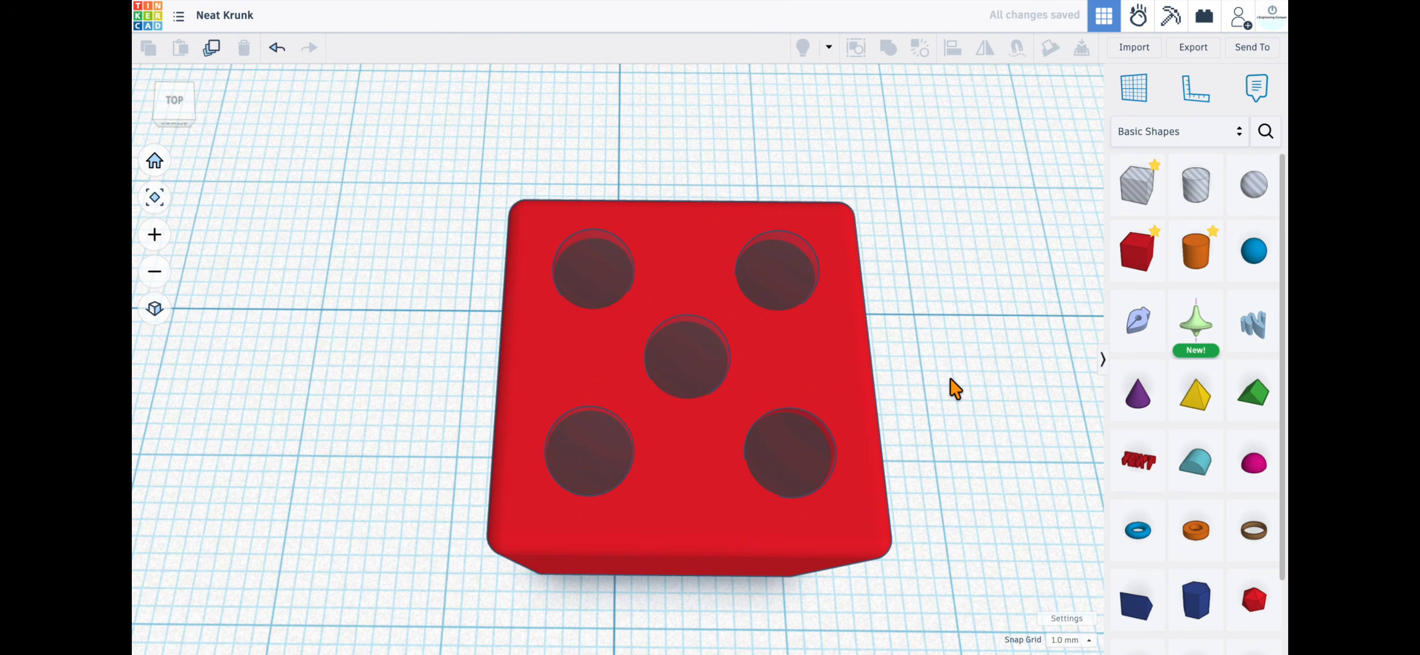
left_click(593, 270)
left_click(794, 273, "shift")
left_click(820, 421, "shift")
left_click(584, 468, "shift")
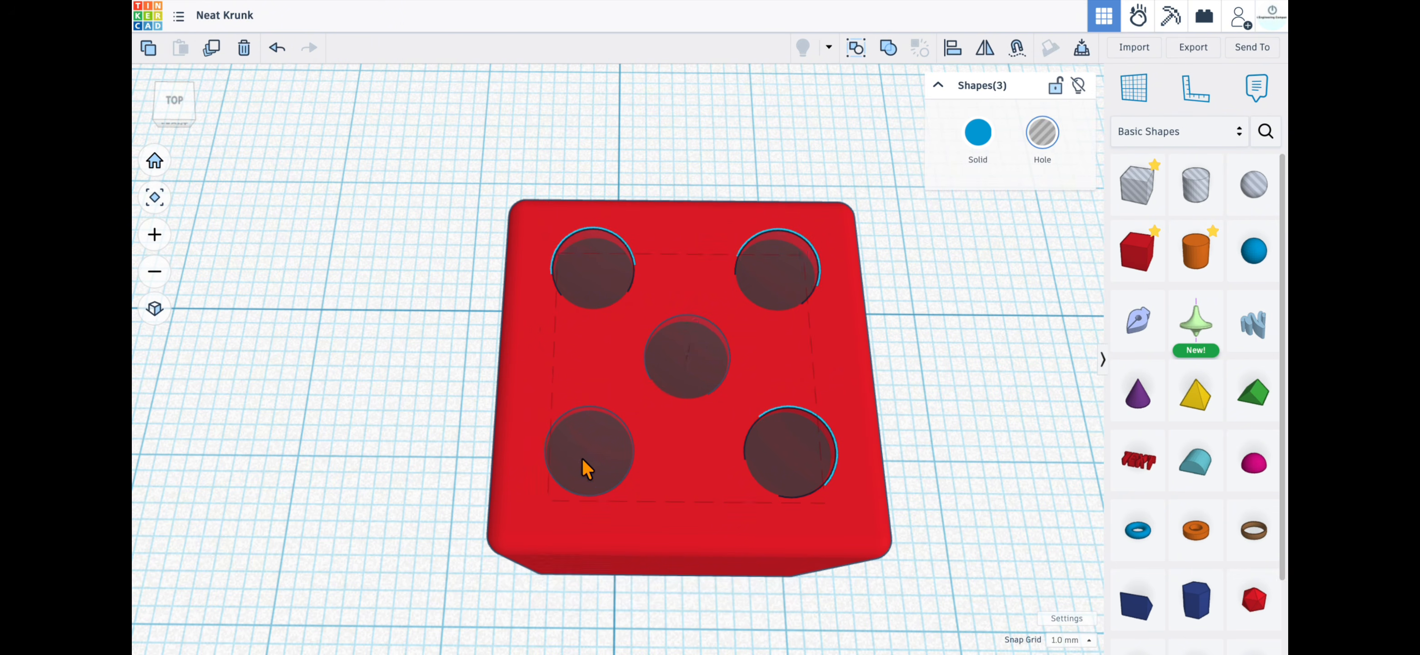
key("ctrl+g")
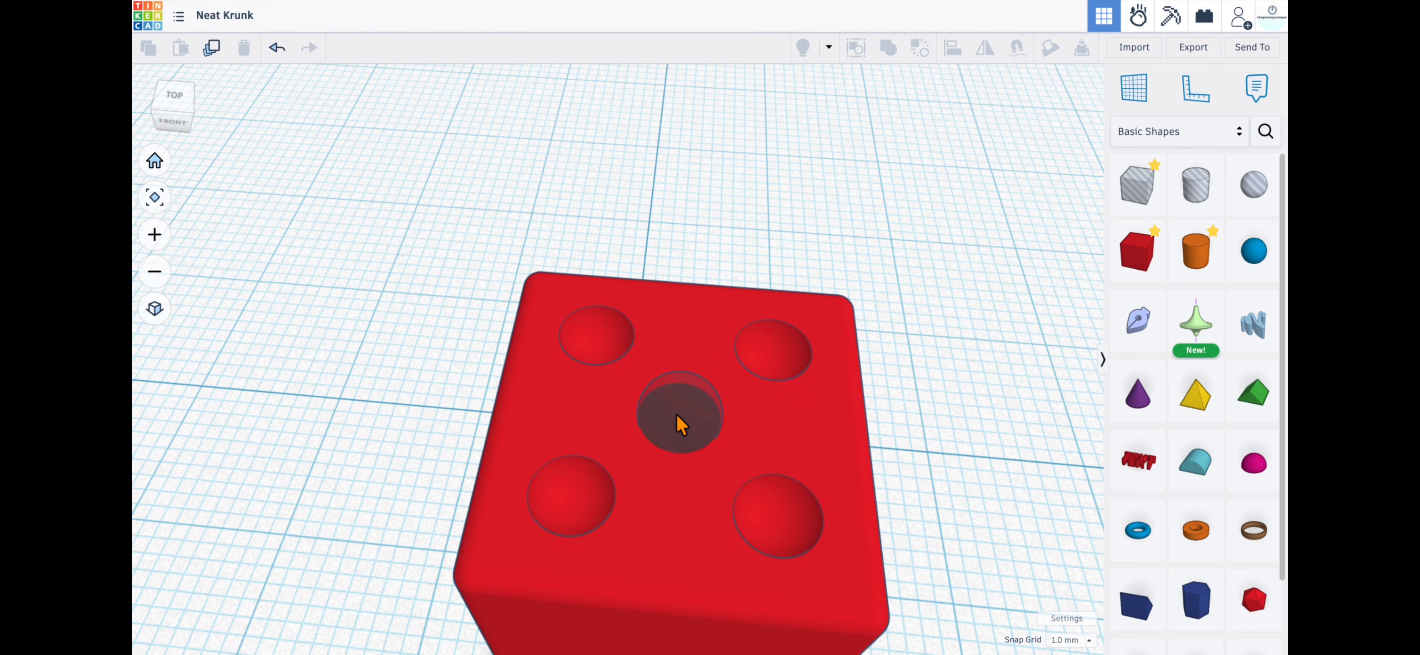
Rotate the cube with the four dimples onto another side so an uncut face lies beneath the spare sphere
left_click(715, 313)
left_click_drag(691, 264, 814, 382)
left_click(952, 465)
Duplicate the spare hole sphere in place several times at the center of the uncut top face
left_click(679, 415)
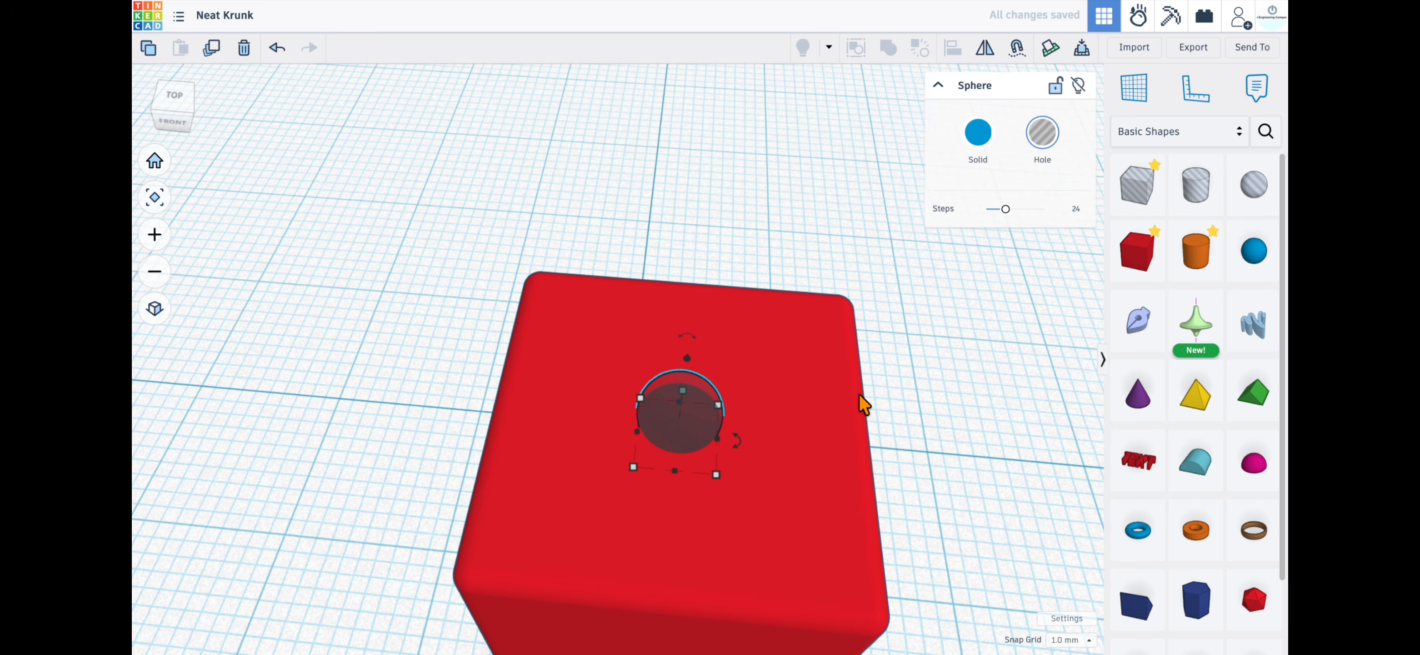
key("ctrl+d")
key("ctrl+d")
key("ctrl+d")
key("ctrl+d")
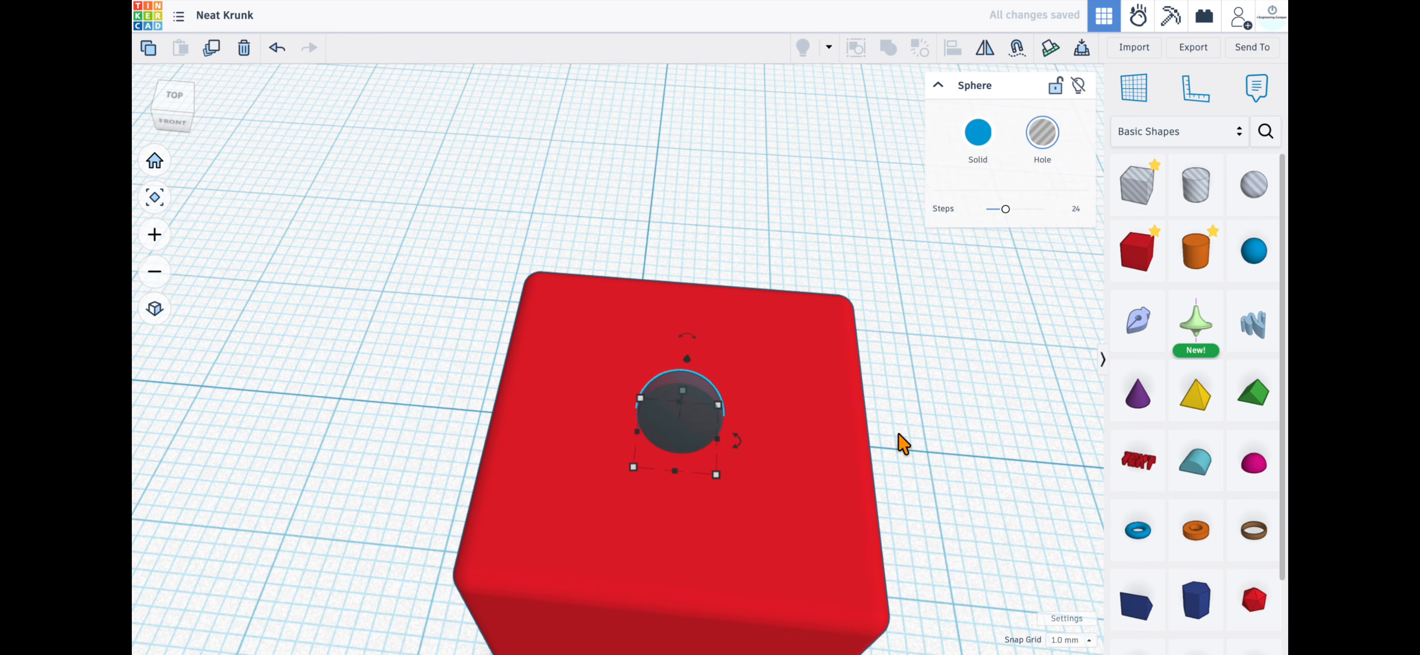
Move one of the stacked center hole spheres to the back-left corner of the new top face
left_click(1027, 472)
left_click(682, 413)
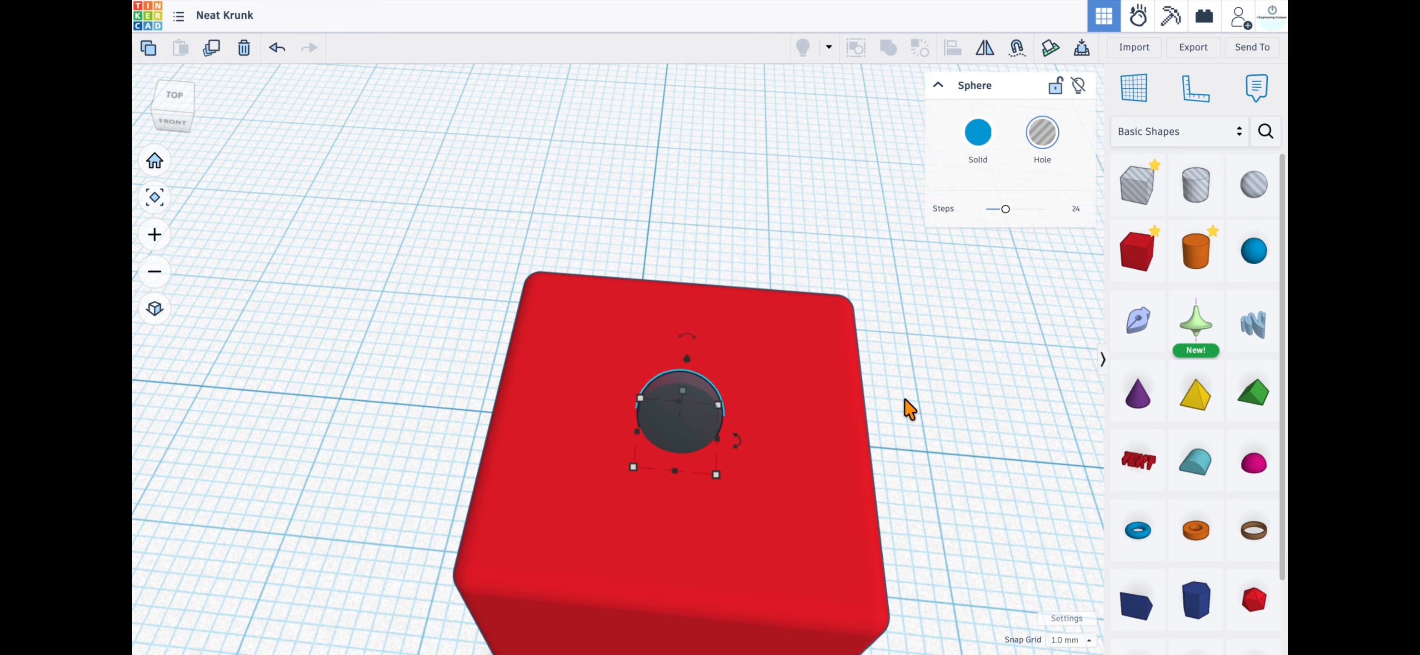
key("Up")
key("Up")
key("Up")
key("Up")
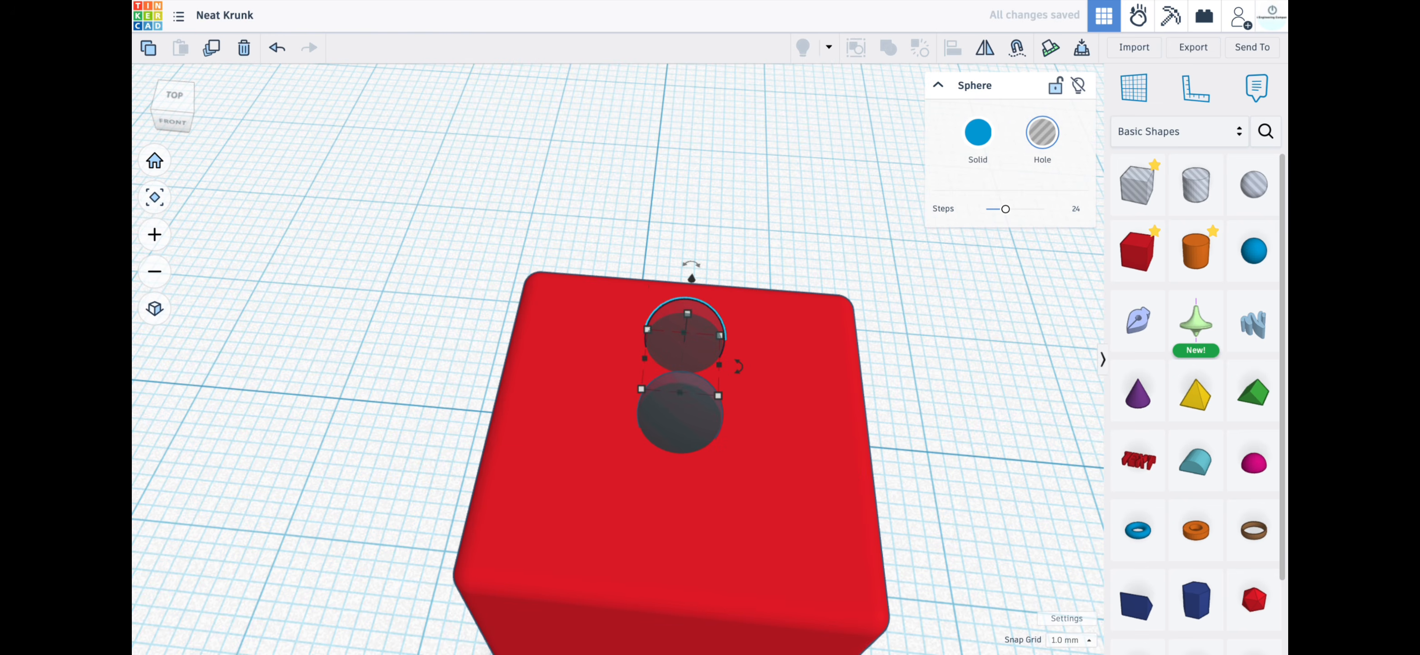
key("Left")
key("Left")
key("Left")
key("Left")
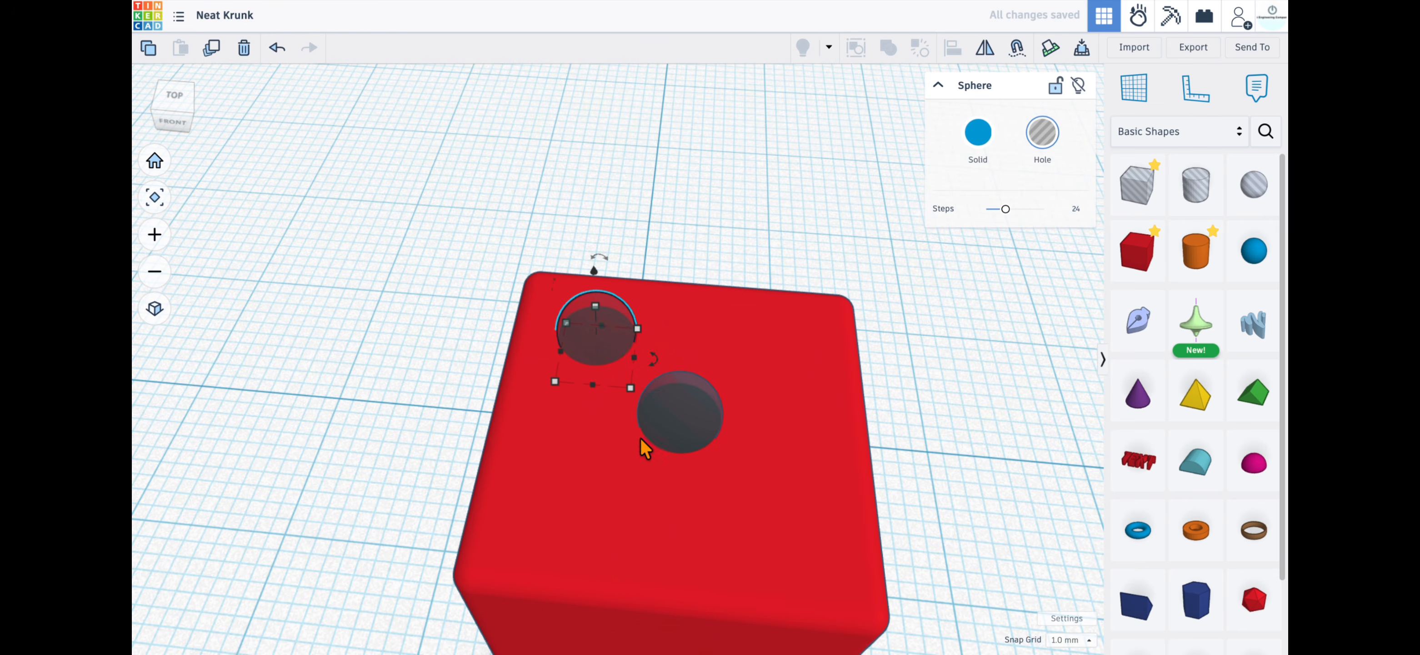
Duplicate a center hole sphere and move the copy to the front-left corner of the new top face
left_click(653, 434)
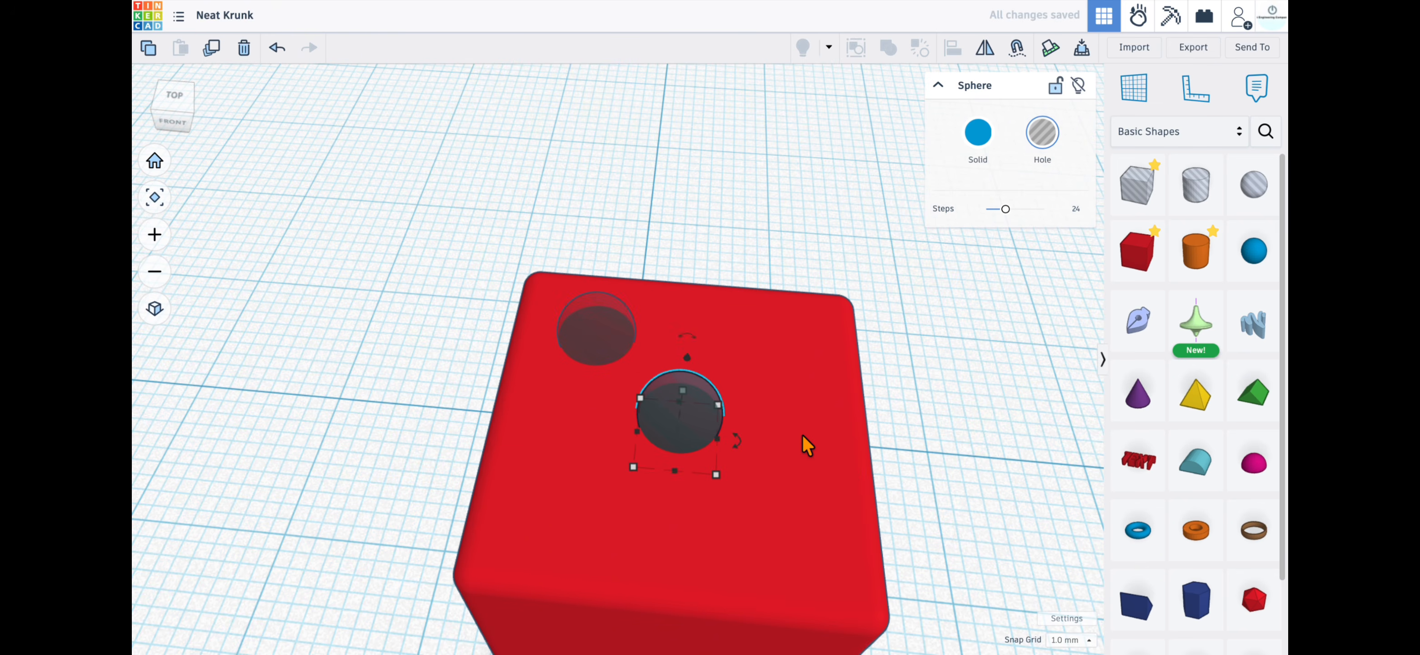
key("ctrl+d")
key("Down")
key("Down")
key("Down")
key("Down")
key("Left")
key("Left")
key("Left")
key("Left")
key("Left")
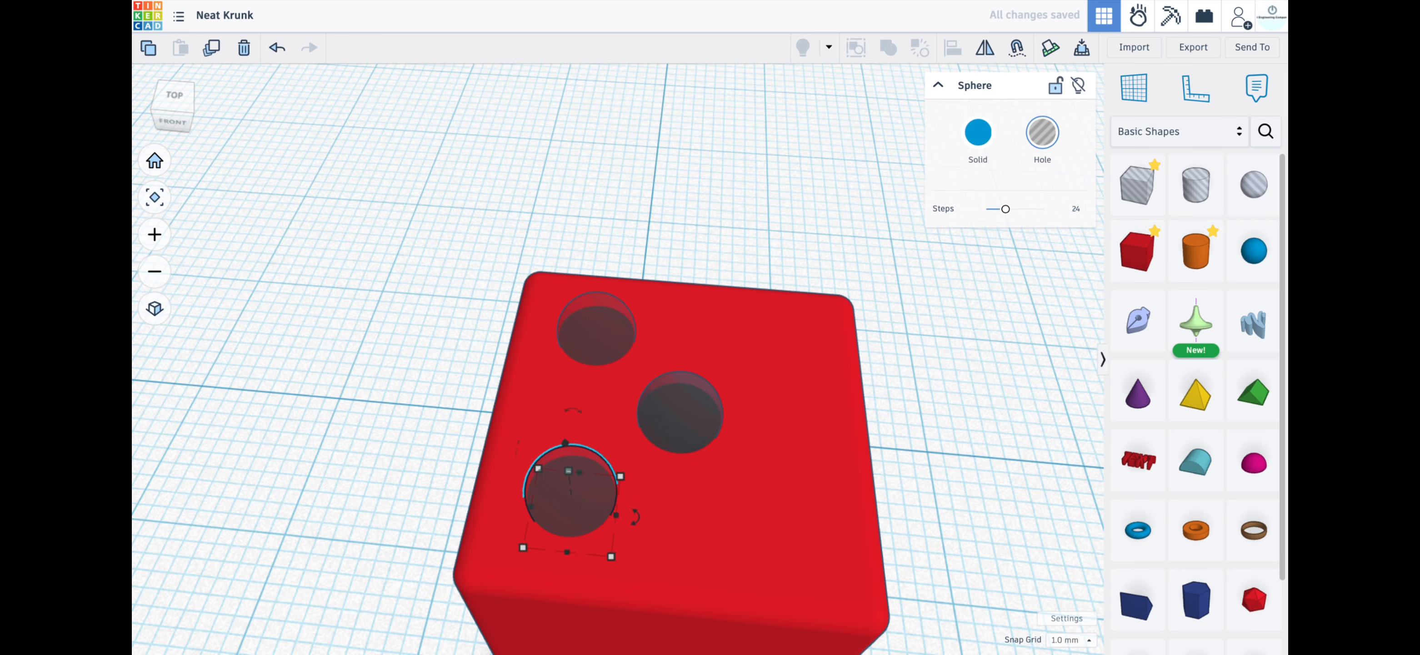
Duplicate a center hole sphere and move the copy to the back-right corner of the new top face
left_click(674, 386)
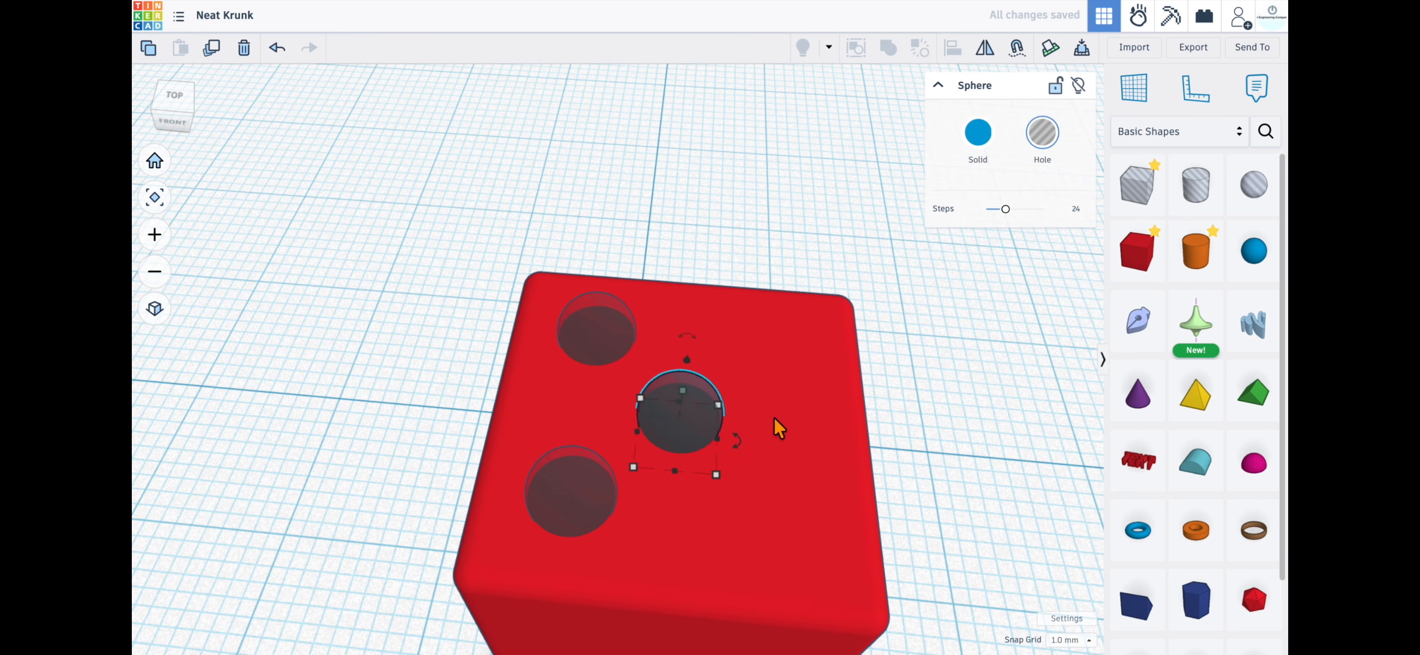
key("ctrl+d")
key("Up")
key("Up")
key("Up")
key("Right")
key("Right")
key("Right")
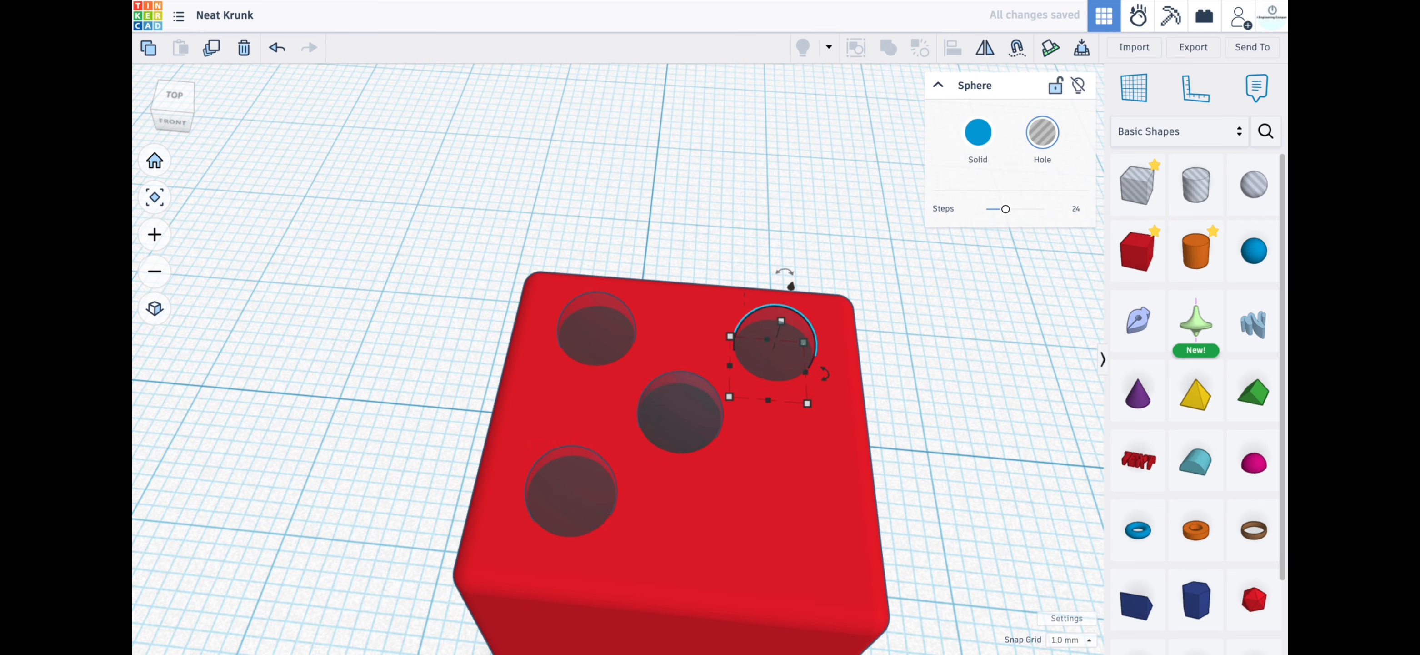
Duplicate a center hole sphere and move the copy to the front-right corner of the top face
left_click(703, 418)
key("ctrl+d")
key("Down")
key("Down")
key("Down")
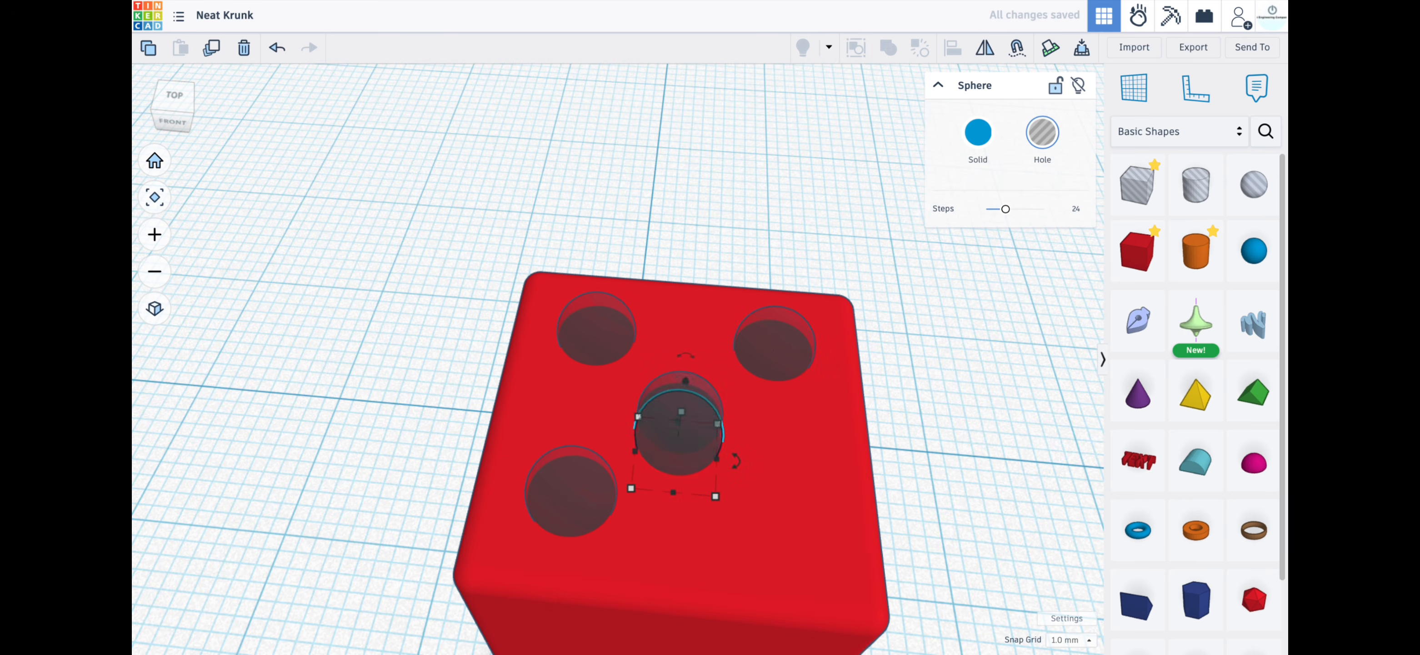
key("Right")
key("Right")
key("Right")
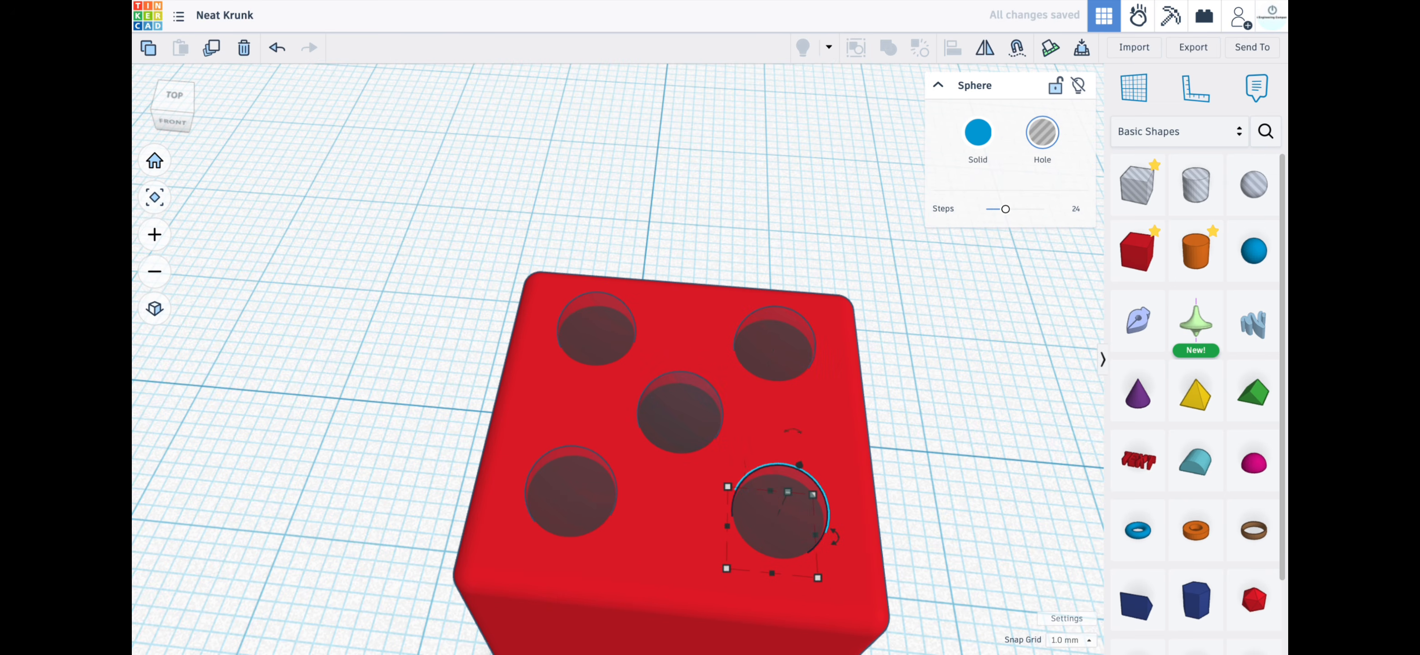
Group the four corner hole spheres and one center sphere with the cube to cut the five-dimple face
left_click(955, 398)
right_click_drag(950, 389, 946, 371)
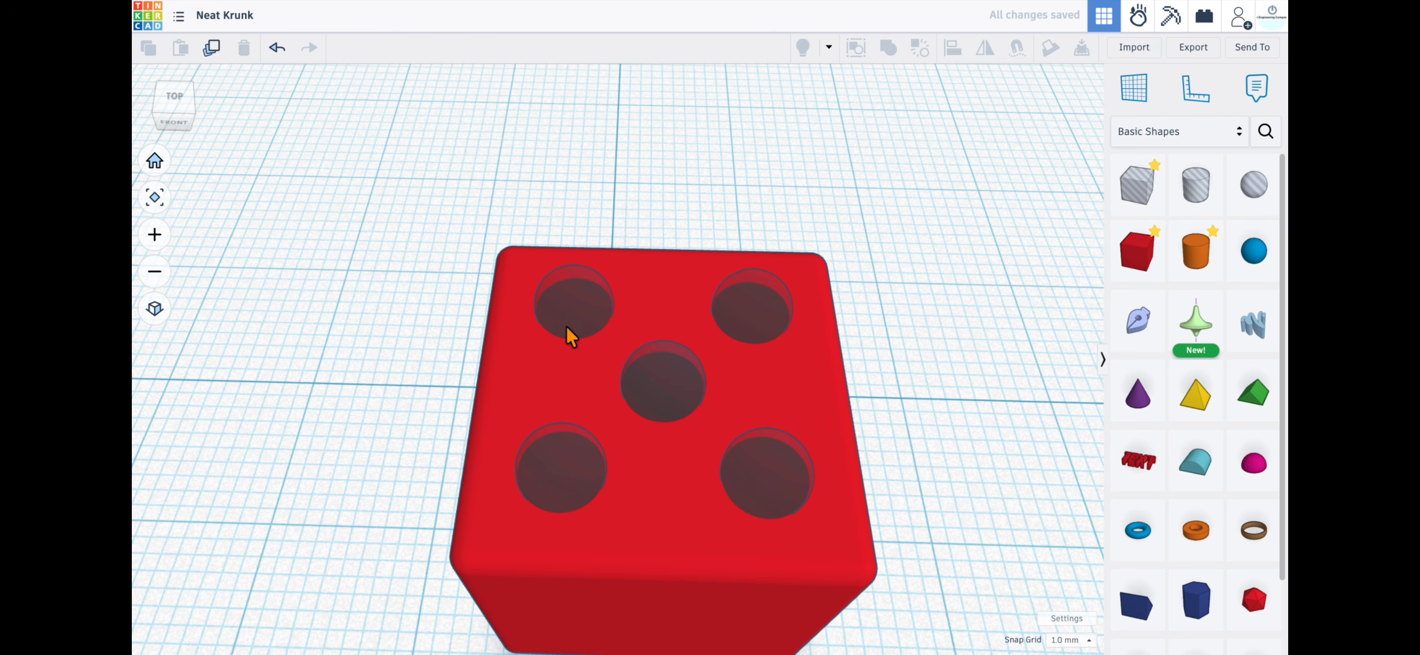
left_click(573, 301)
left_click(567, 485, "shift")
left_click(801, 449, "shift")
left_click(766, 305, "shift")
left_click(690, 408, "shift")
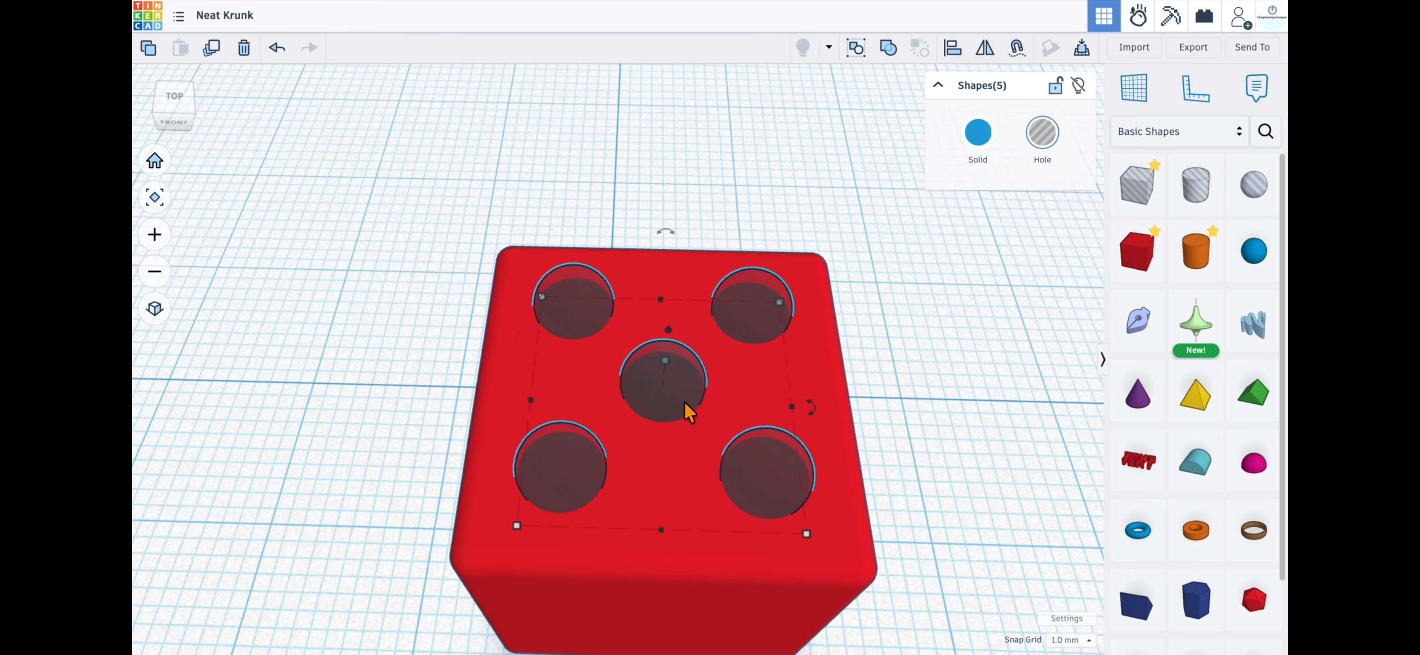
left_click(833, 346, "shift")
key("ctrl+g")
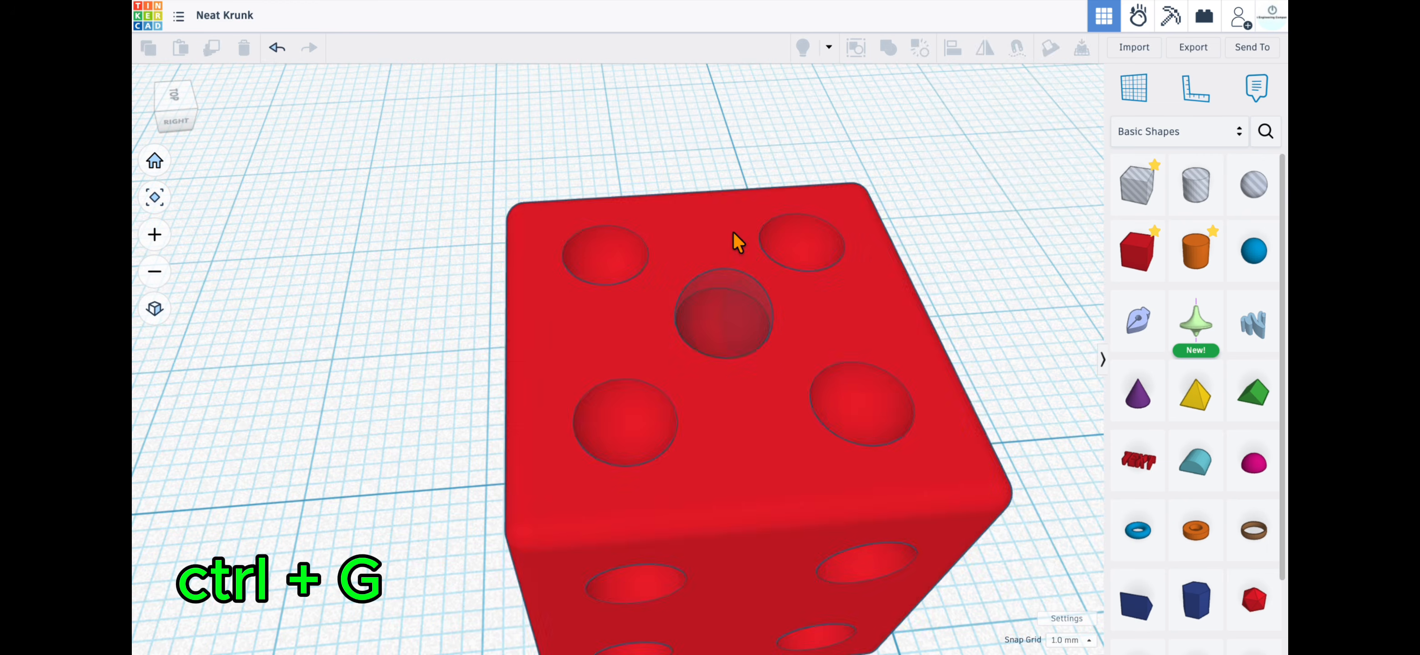
Rotate the die so its last uncut face points up beneath the spare hole sphere
left_click(733, 232)
left_click_drag(690, 166, 834, 285)
left_click(363, 340)
right_click_drag(365, 340, 760, 329)
middle_click_drag(760, 330, 749, 373)
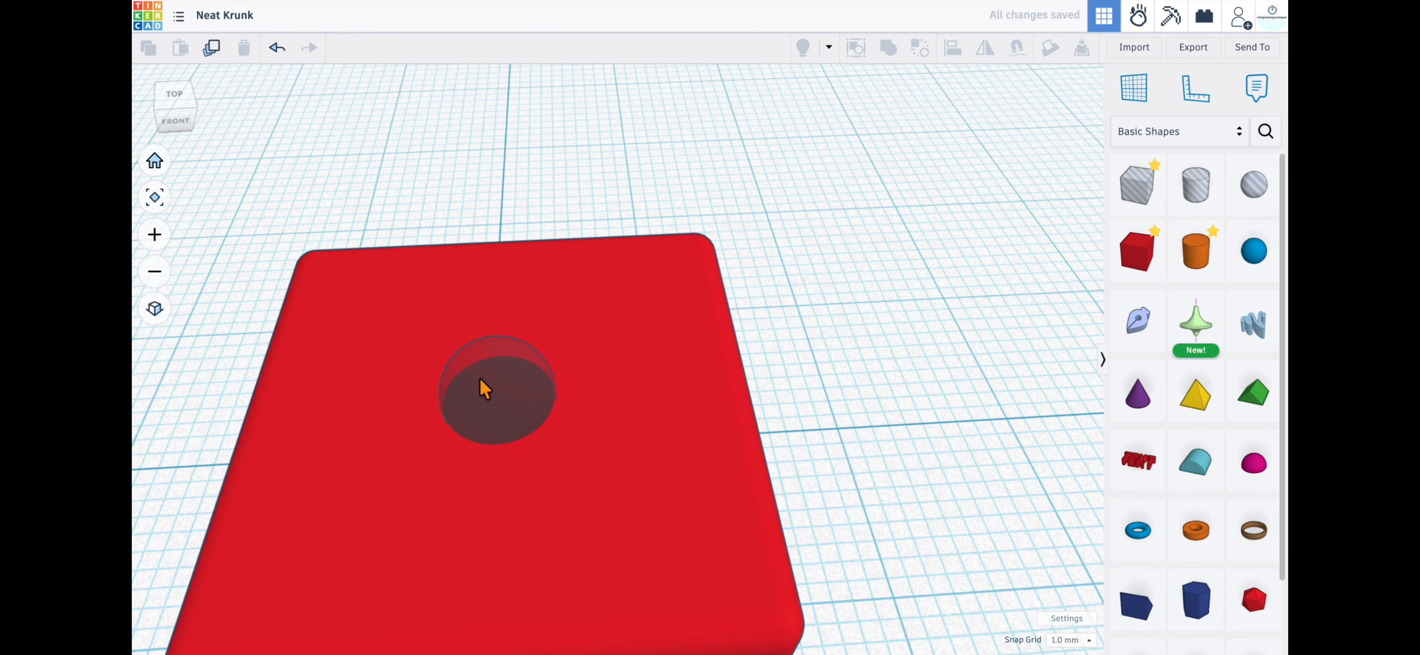
Duplicate the spare hole sphere three times in place at the center of the last uncut face
left_click(480, 379)
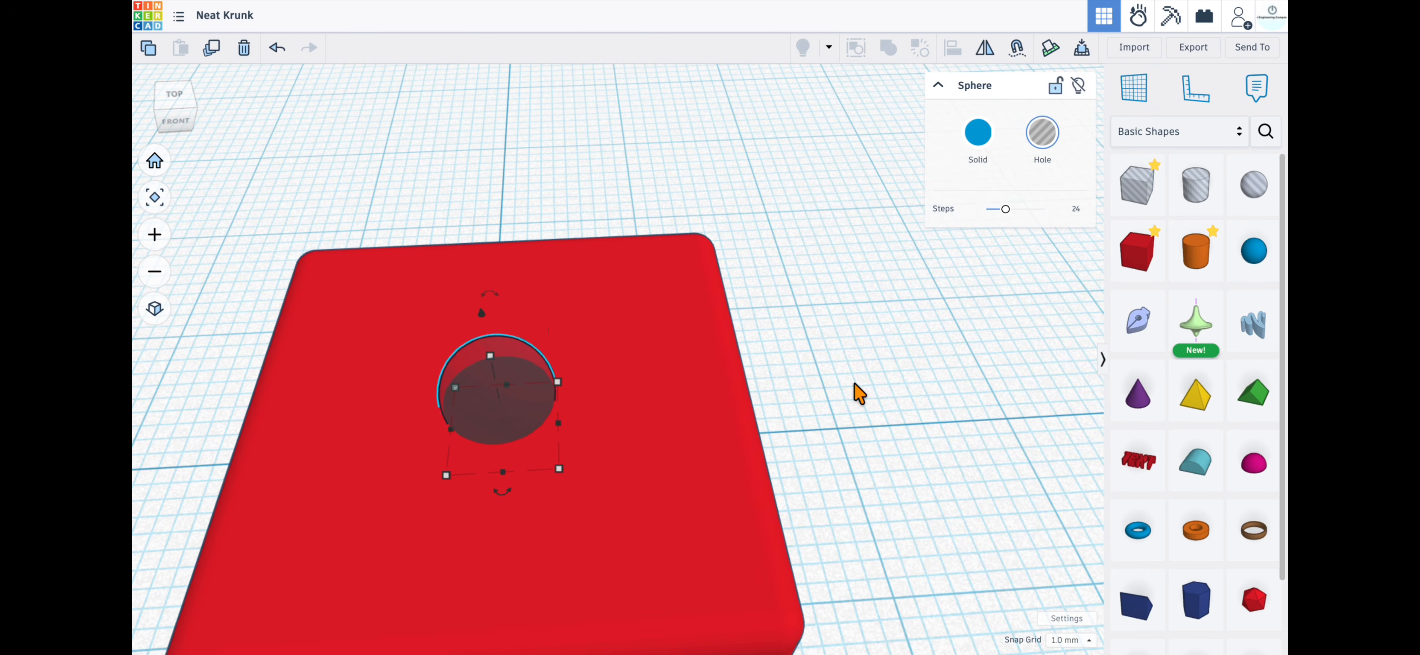
key("ctrl+d")
key("ctrl+d")
key("ctrl+d")
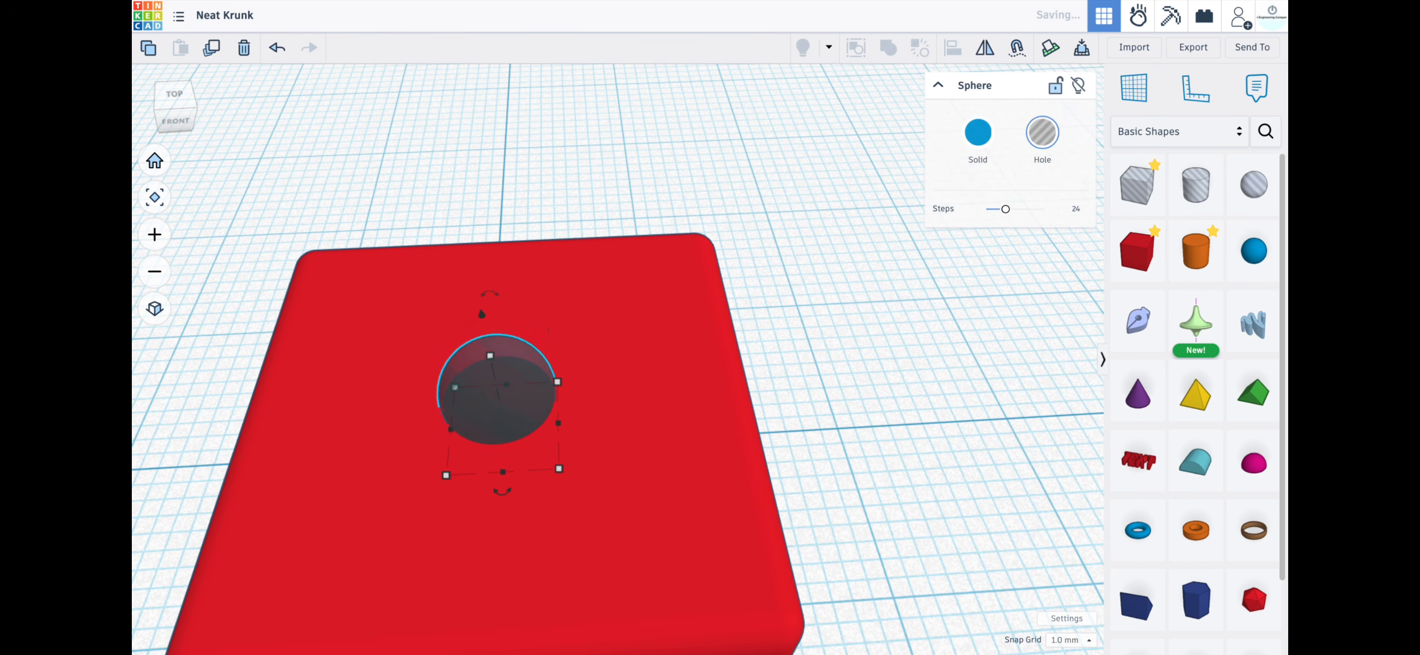
Move one of the stacked center hole spheres to the back-left corner of the last uncut face
right_click_drag(765, 393, 944, 371)
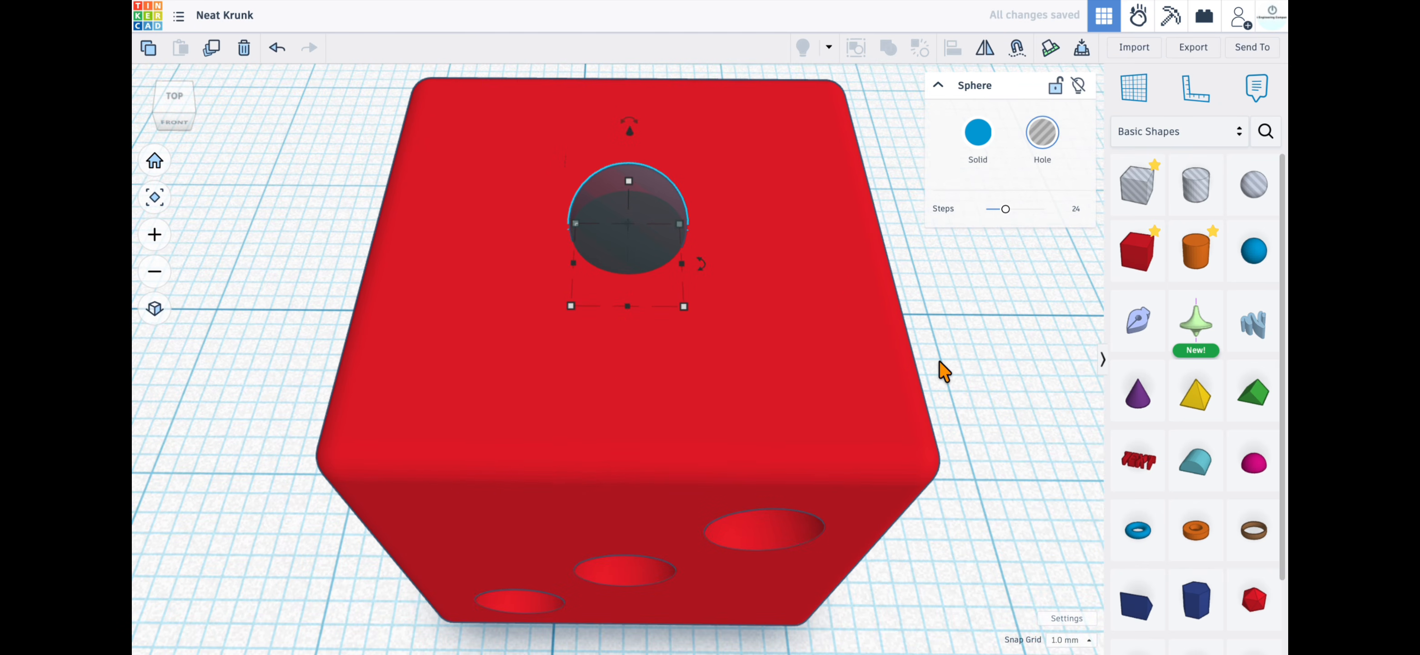
key("Up")
key("Up")
key("Up")
key("Up")
key("Up")
key("Up")
key("Up")
key("Up")
key("Up")
key("Up")
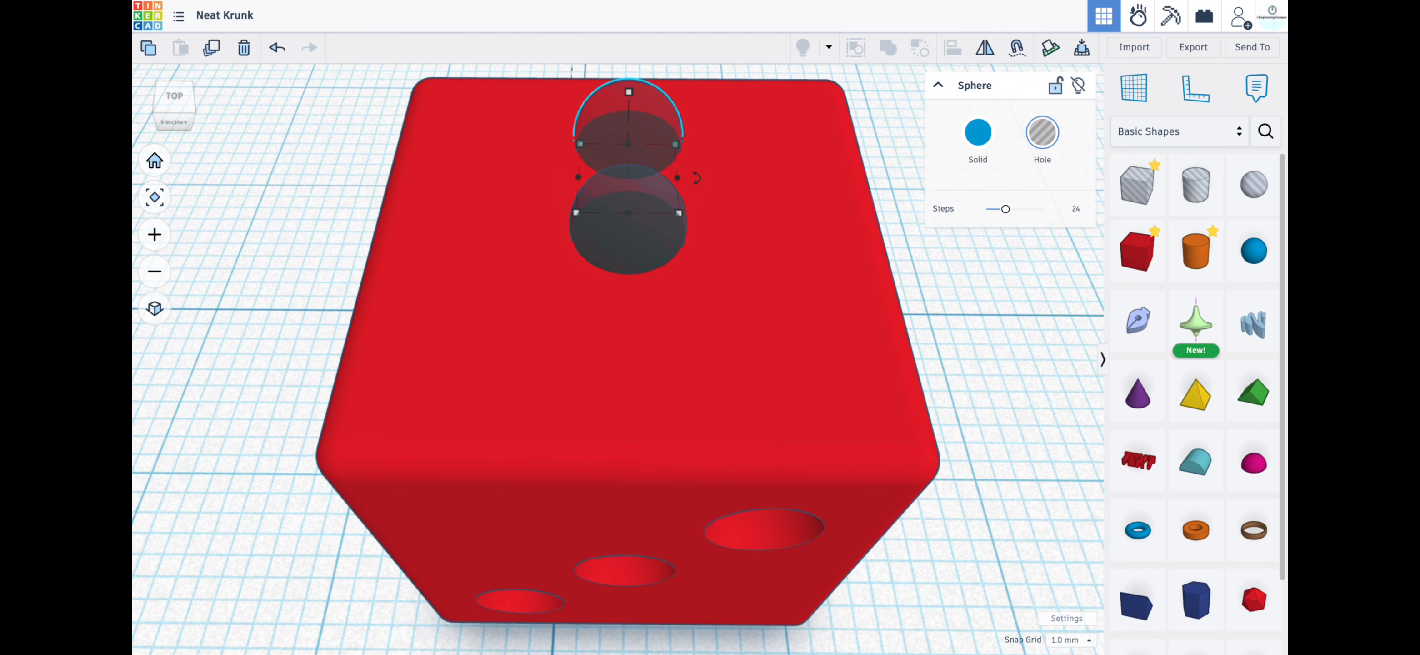
key("Left")
key("Left")
key("Left")
key("Left")
key("Left")
key("Left")
key("Left")
key("Left")
key("Left")
key("Left")
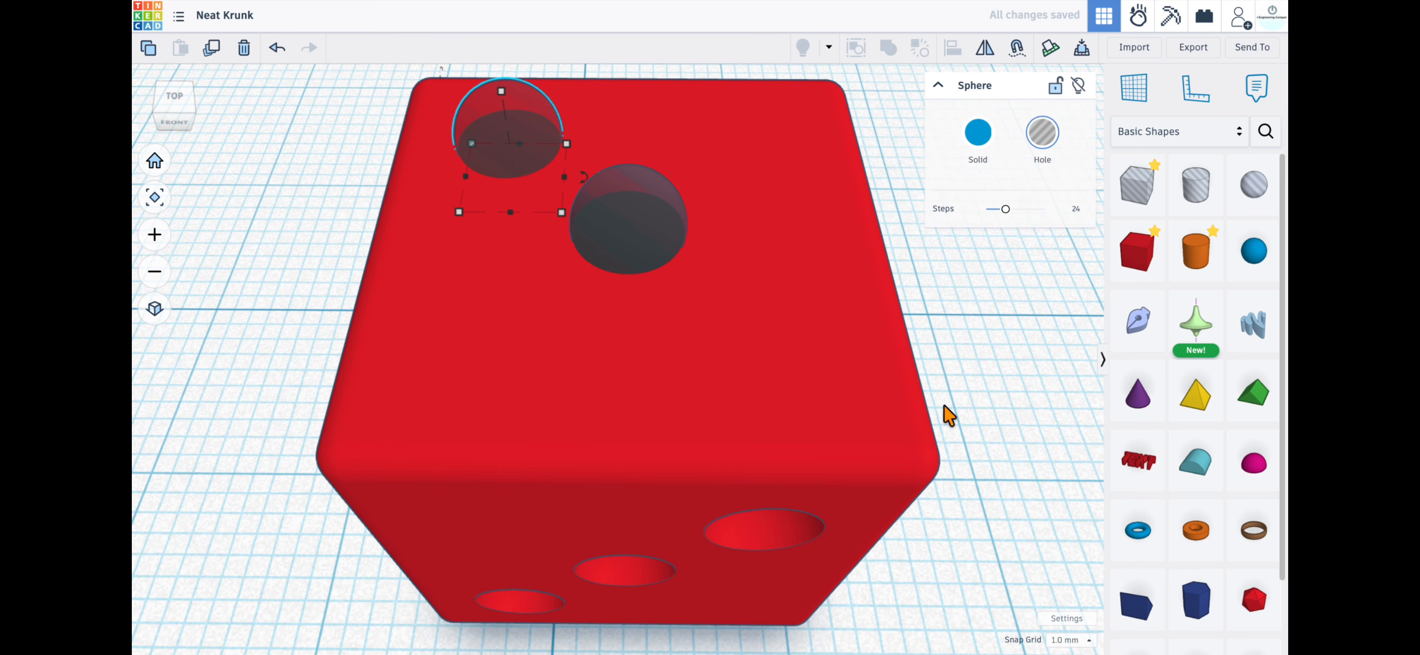
Duplicate a center hole sphere and place the copy toward the front-left, in line with the back-left sphere
left_click(637, 247)
key("ctrl+d")
key("Down")
key("Down")
key("Down")
key("Down")
key("Down")
key("Down")
key("Down")
key("Down")
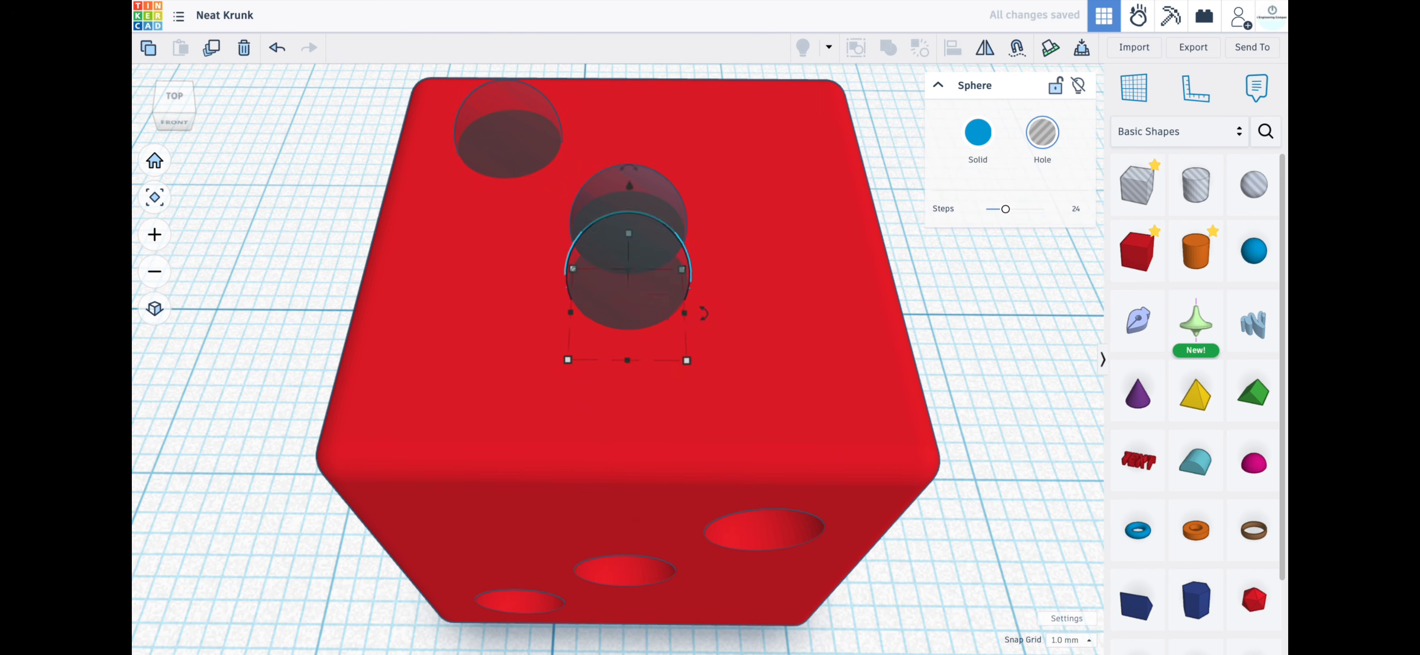
key("Left")
key("Left")
key("Left")
key("Left")
key("Left")
key("Left")
key("Left")
key("Left")
key("Left")
key("Left")
key("Left")
key("Left")
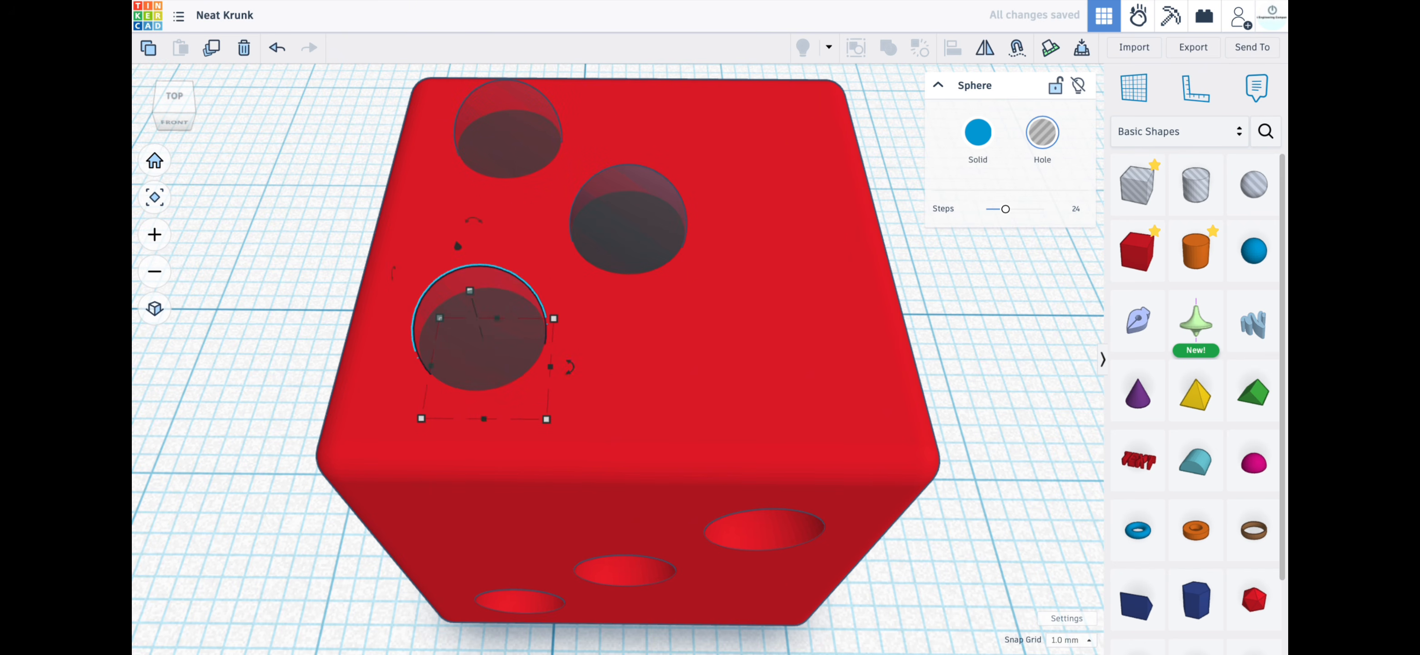
Duplicate a center hole sphere and place the copy at the back-right corner, level with the back-left sphere
left_click(631, 200)
key("ctrl+d")
key("Up")
key("Up")
key("Up")
key("Up")
key("Up")
key("Up")
key("Up")
key("Up")
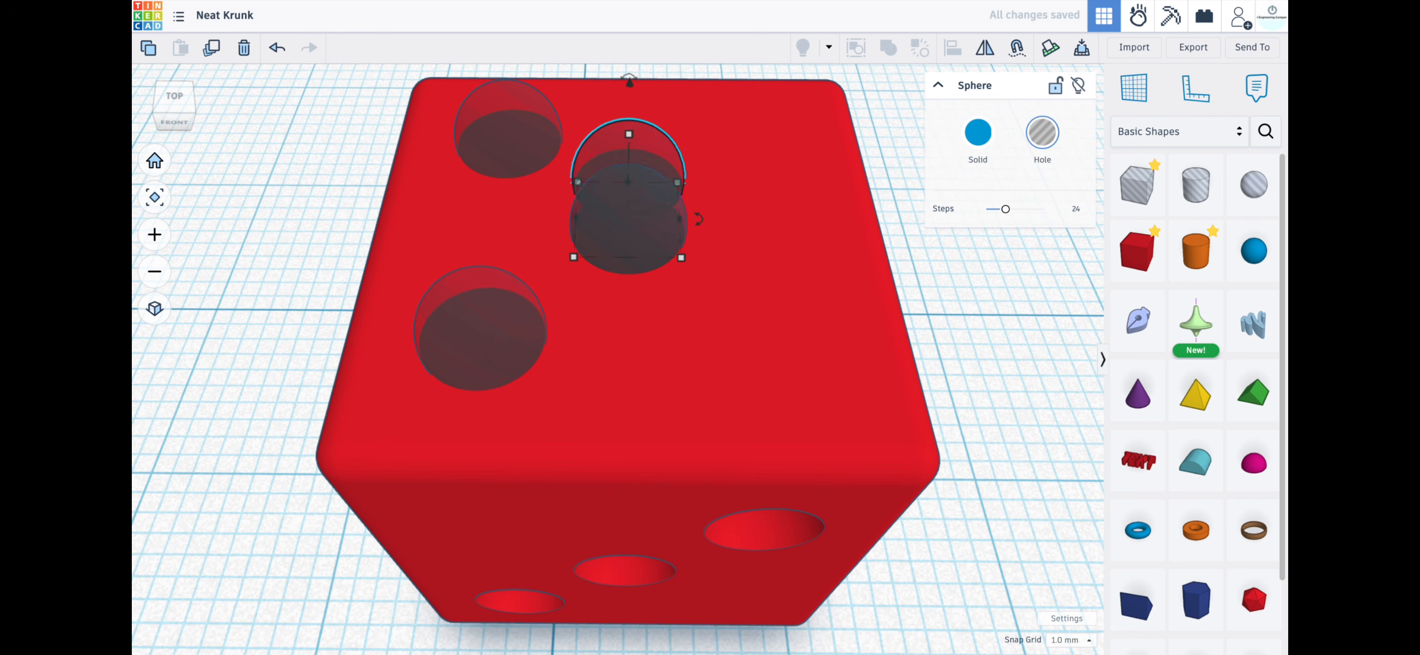
key("Right")
key("Right")
key("Right")
key("Right")
key("Right")
key("Right")
key("Right")
key("Right")
Duplicate a center hole sphere and place the copy toward the front-right, level with the front-left sphere
left_click(599, 212)
key("ctrl+d")
key("Down")
key("Down")
key("Down")
key("Down")
key("Down")
key("Down")
key("Down")
key("Down")
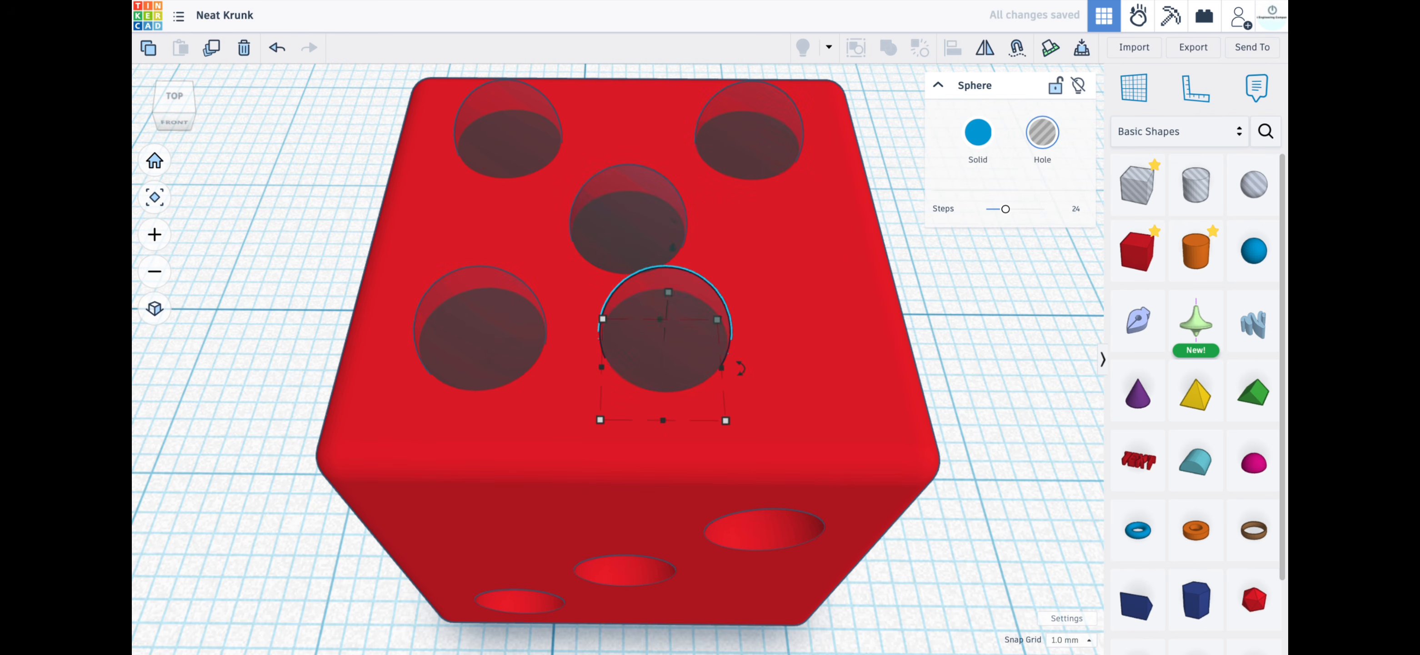
key("Right")
key("Right")
key("Right")
key("Right")
key("Right")
key("Right")
key("Right")
key("Right")
key("Right")
key("Right")
Duplicate the center hole sphere and move the copy between the two spheres of the right column
left_click(645, 235)
key("ctrl+d")
key("Right")
key("Right")
key("Right")
key("Right")
key("Right")
key("Right")
key("Right")
key("Right")
key("Right")
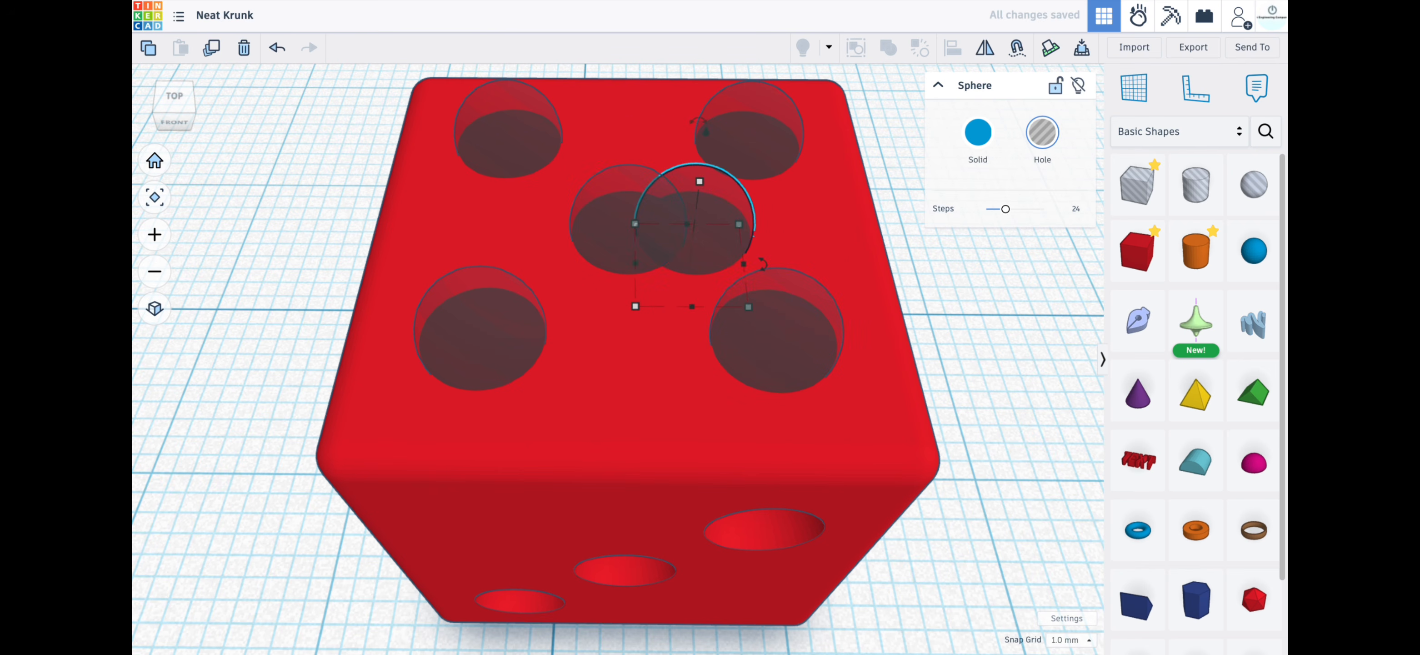
Move the remaining center hole sphere between the two spheres of the left column
left_click(605, 245)
key("Left")
key("Left")
key("Left")
key("Left")
key("Left")
key("Left")
key("Left")
key("Left")
key("Left")
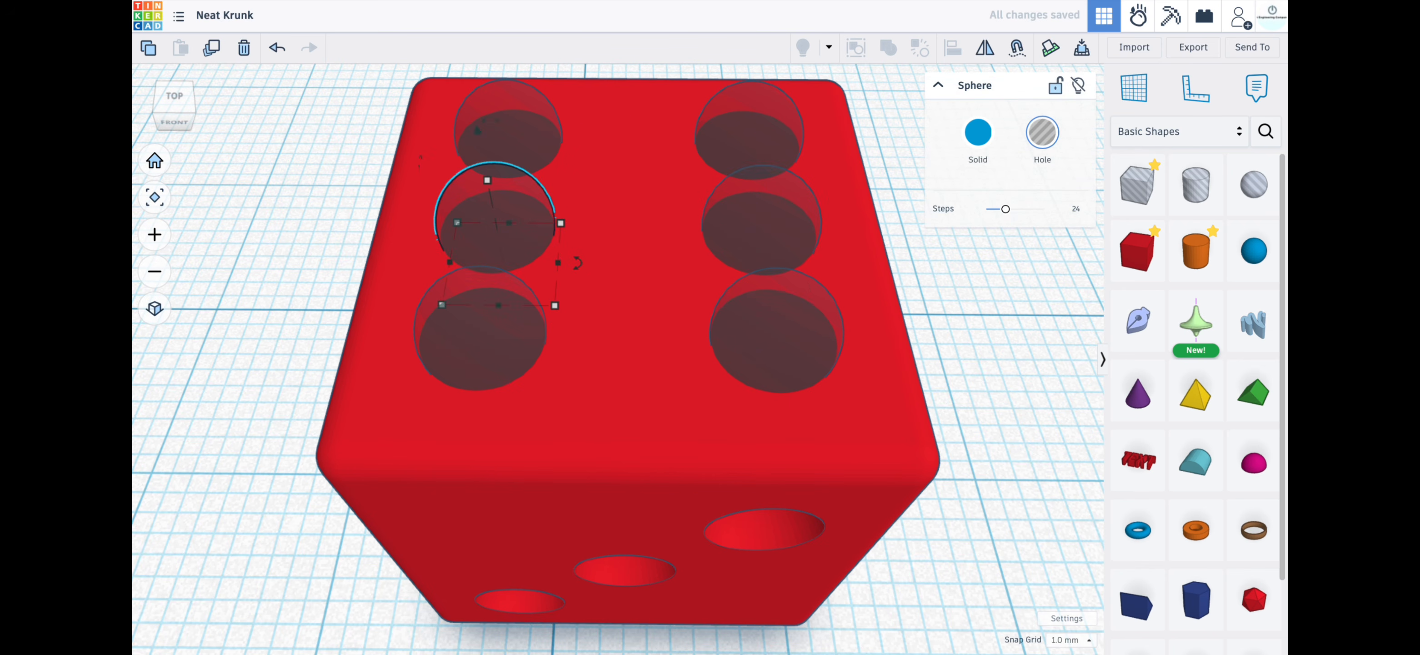
Select the die with all six hole spheres and group them to cut the six-dimple face
left_click(967, 294)
scroll(959, 264, "down", 5)
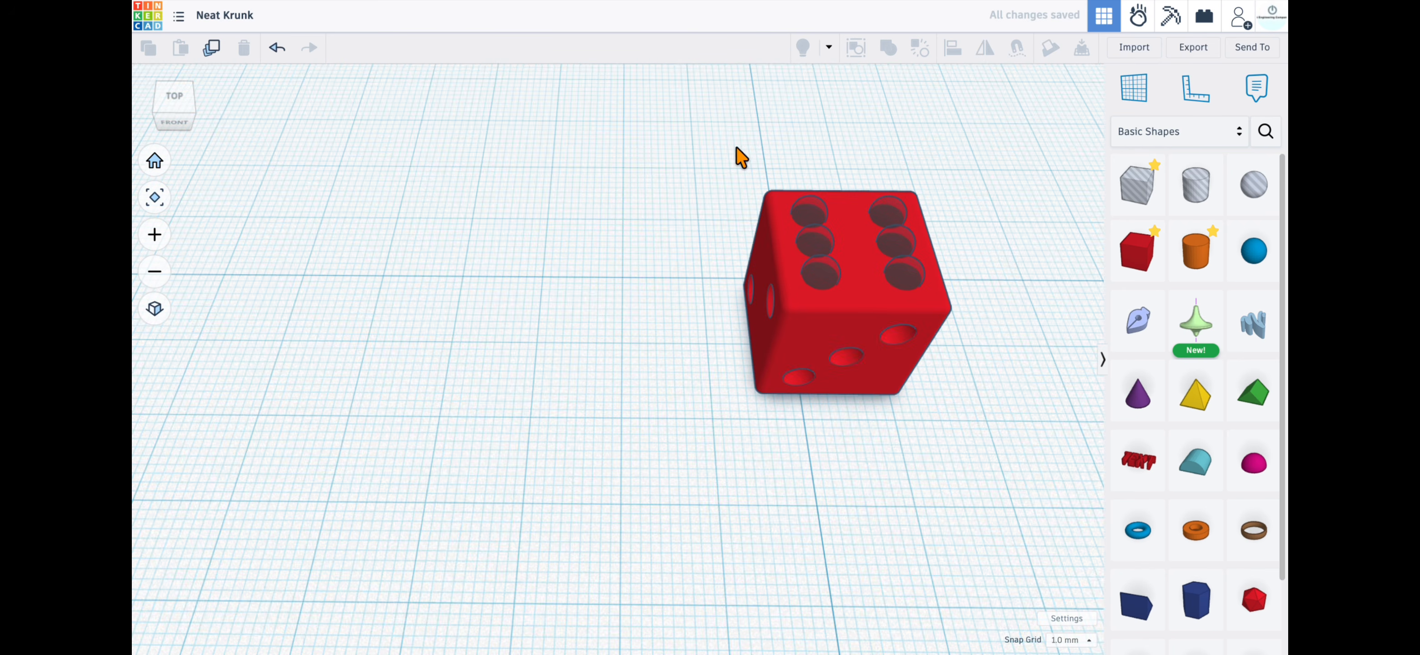
left_click_drag(759, 156, 980, 373)
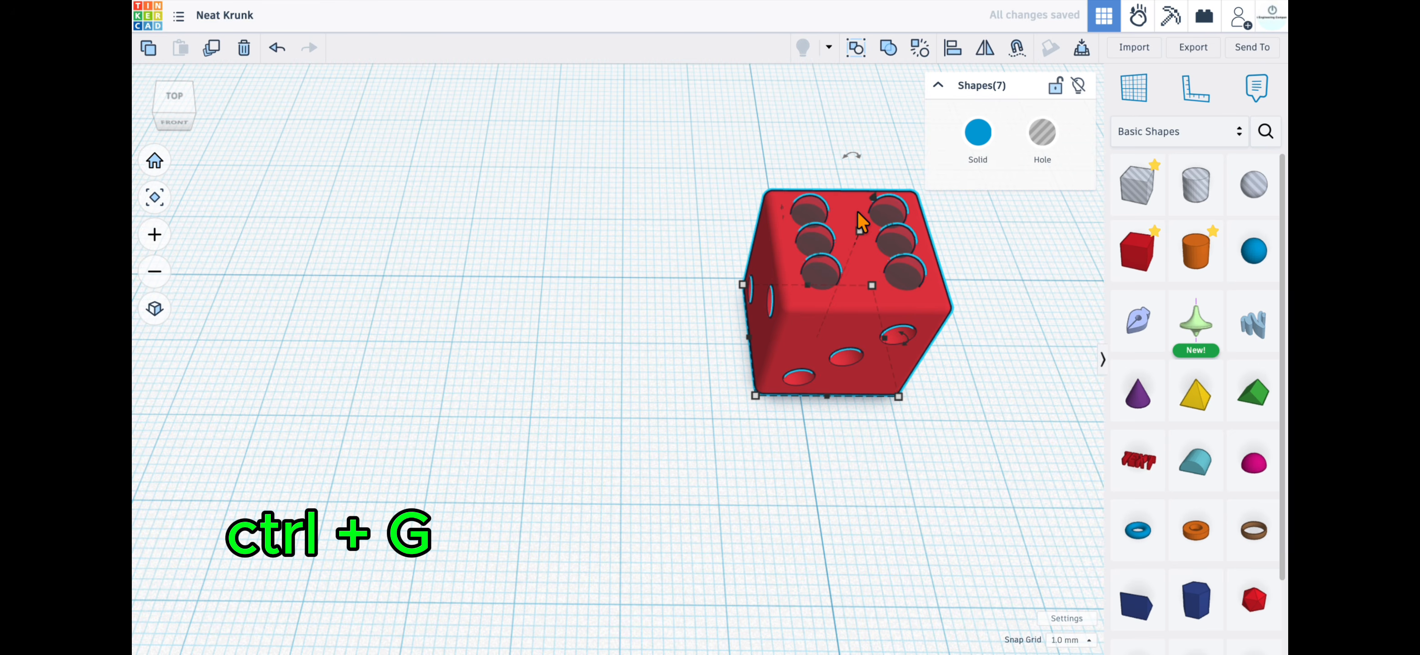
key("ctrl+g")
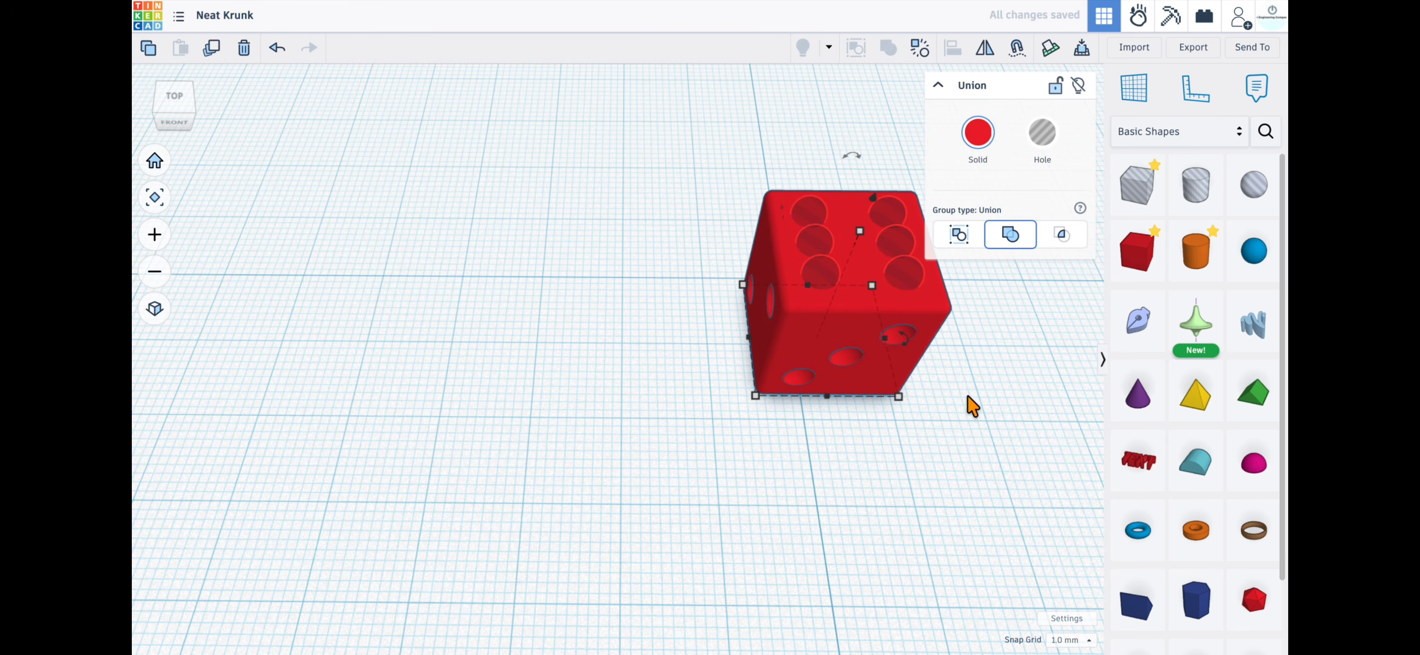
left_click(967, 402)
scroll(882, 408, "up", 5)
scroll(790, 406, "down", 5)
right_click_drag(821, 405, 794, 326)
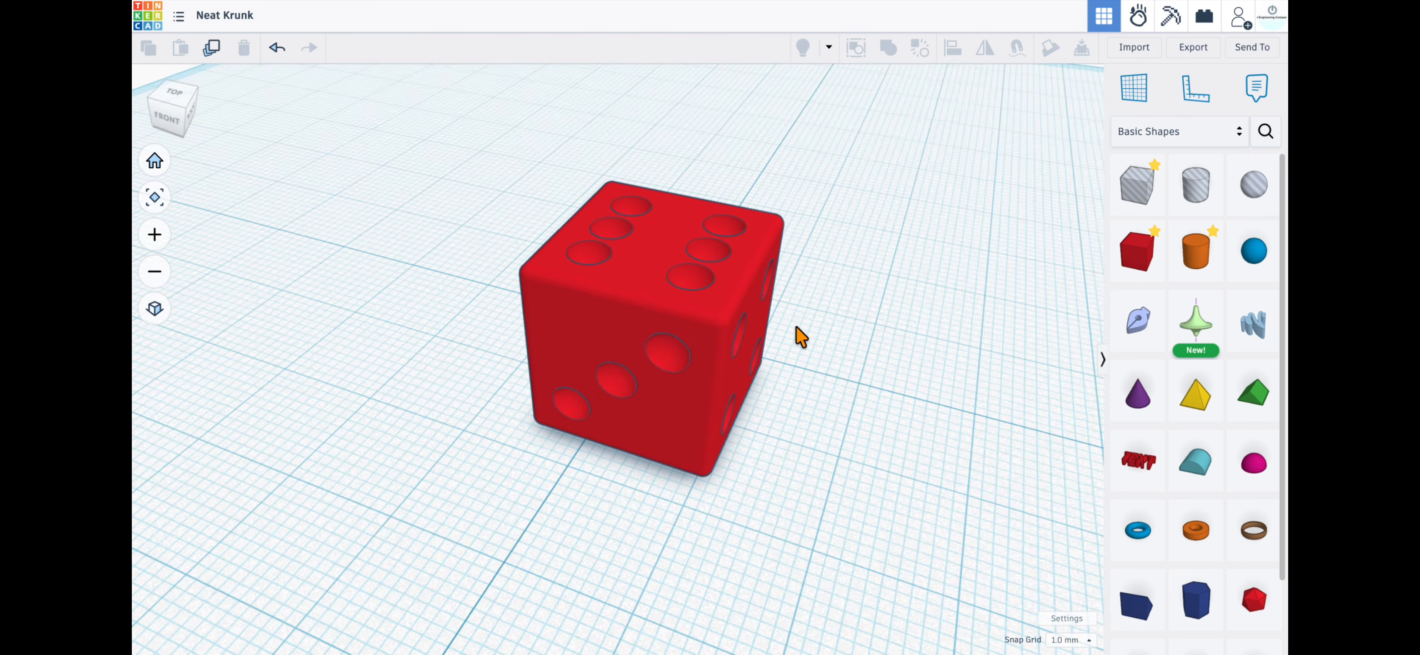